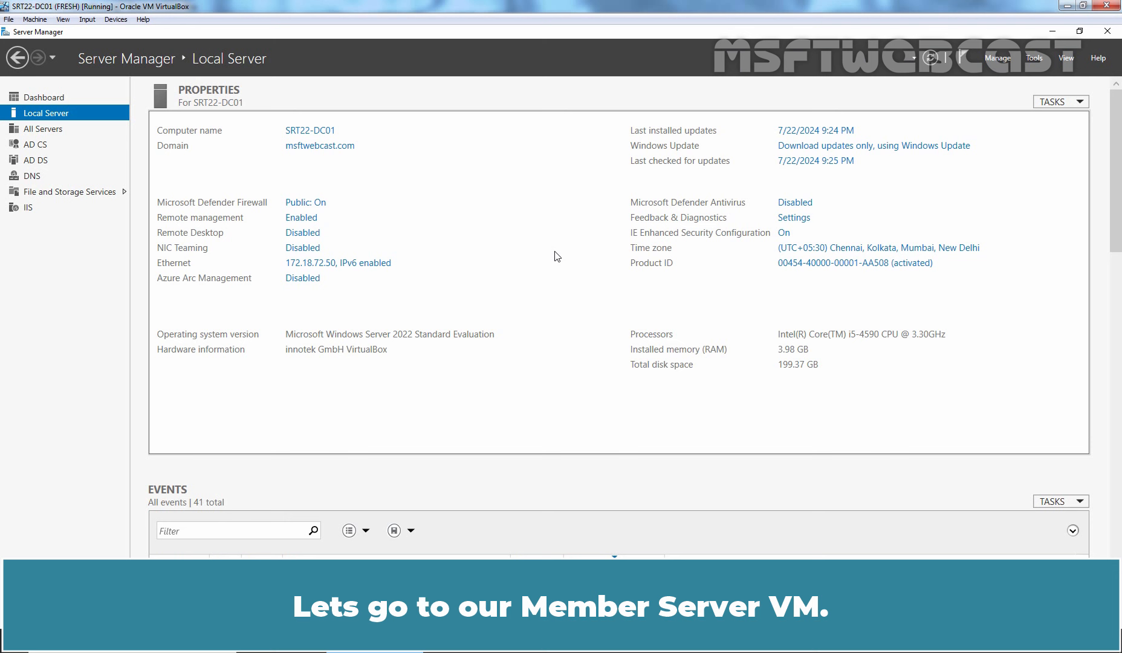
# On the domain controller, open Manage on the MSFTWEBCAST-ENTROOTCA authority's Certificate Templates.
pyautogui.click(91, 642)
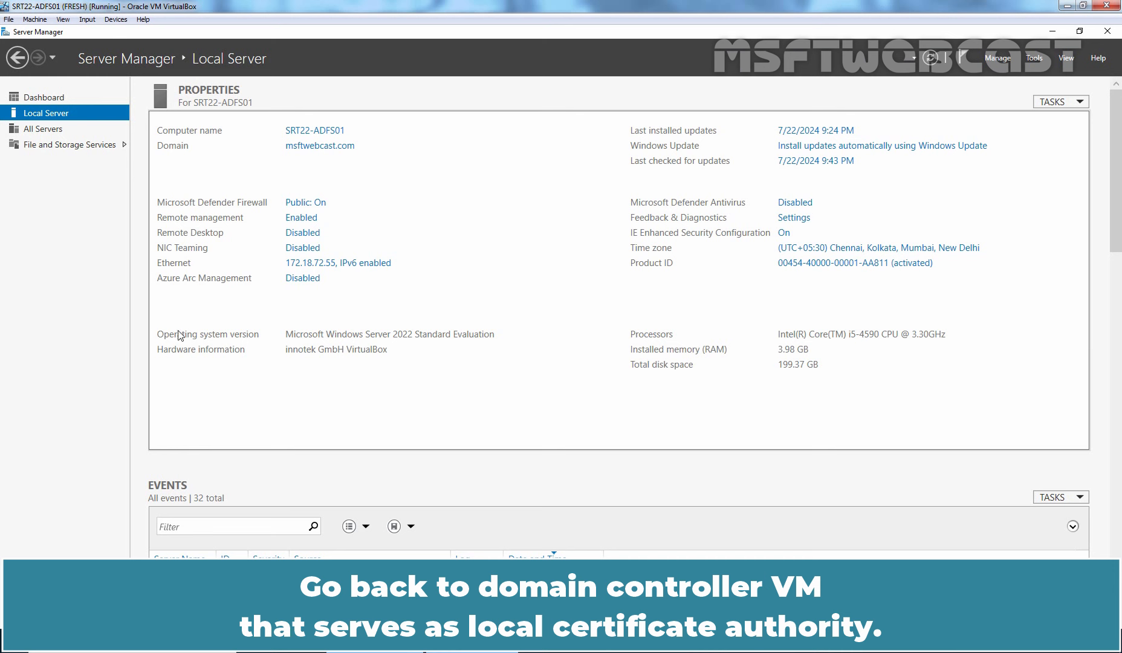
pyautogui.click(0, 342)
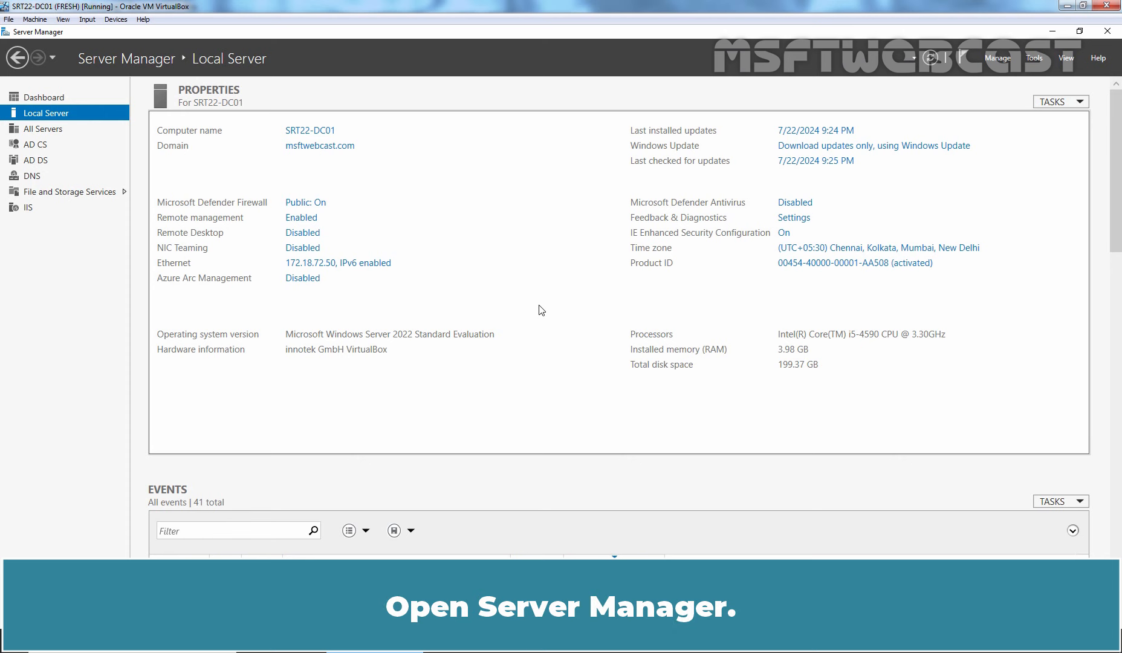
pyautogui.click(1035, 60)
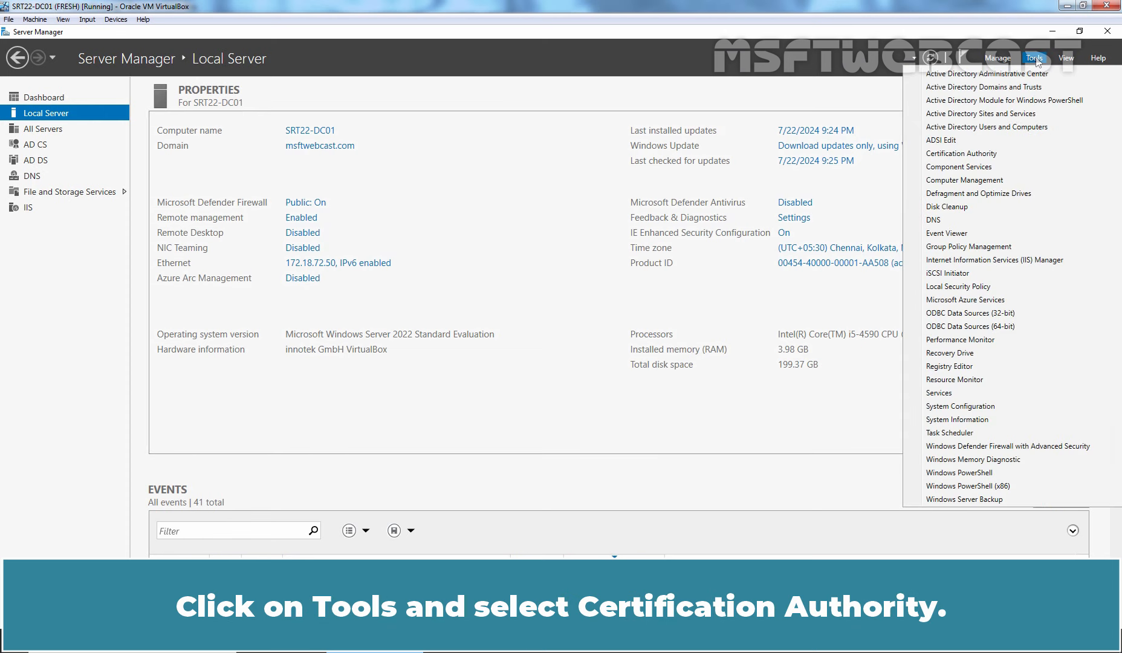
pyautogui.click(960, 155)
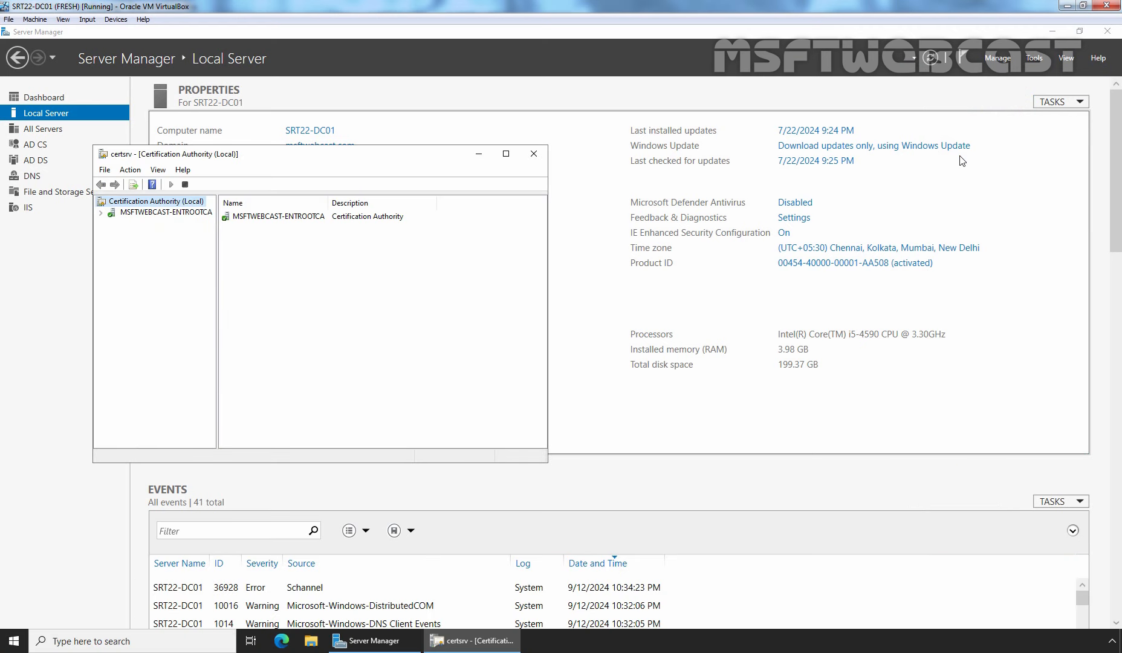
pyautogui.click(100, 213)
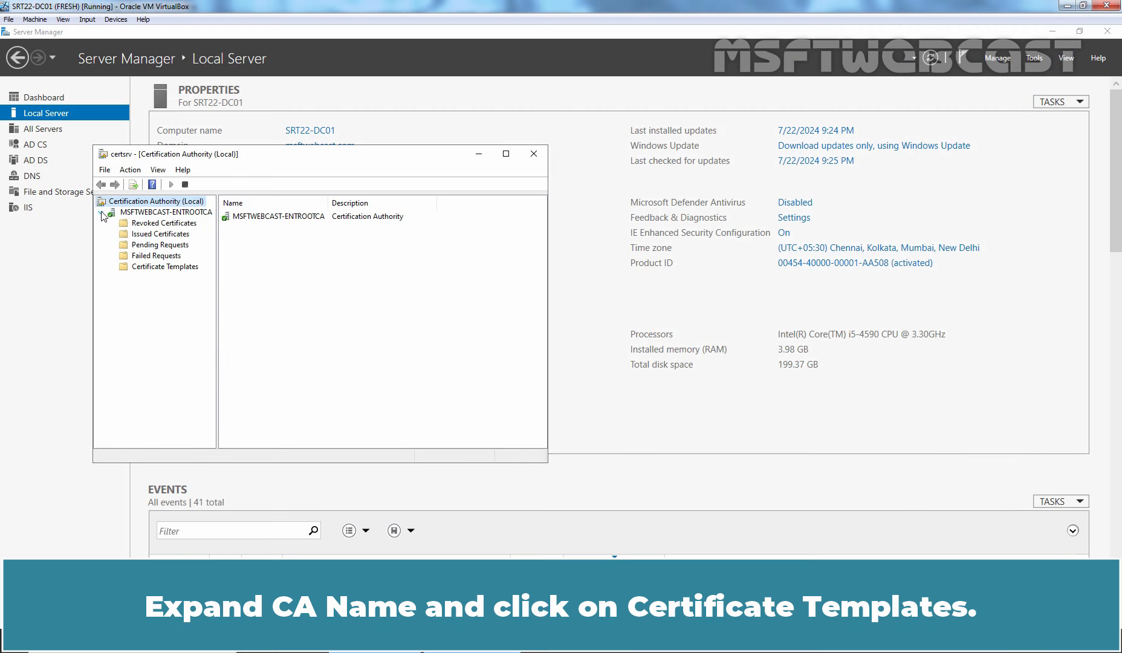
pyautogui.click(157, 266)
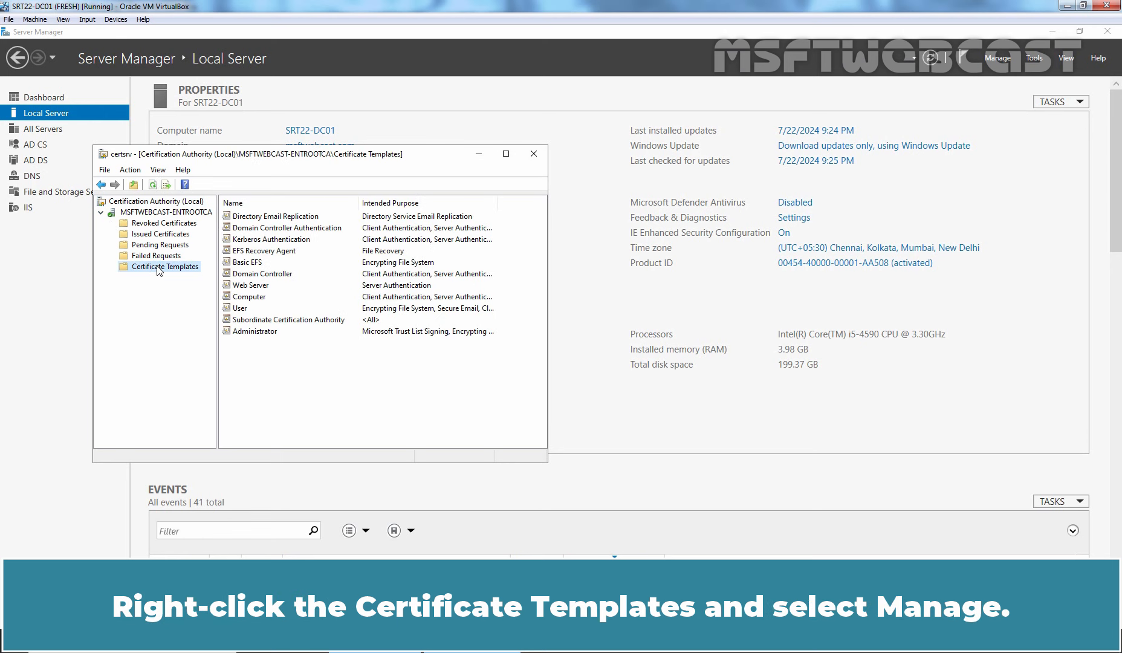
pyautogui.rightClick(159, 269)
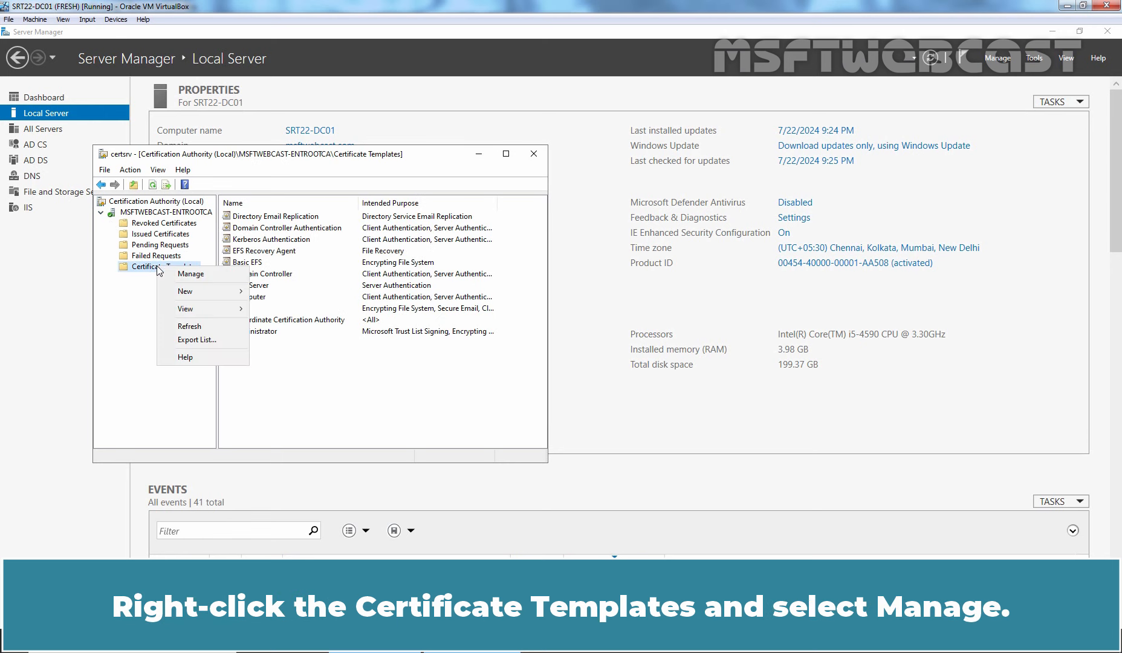
pyautogui.click(208, 270)
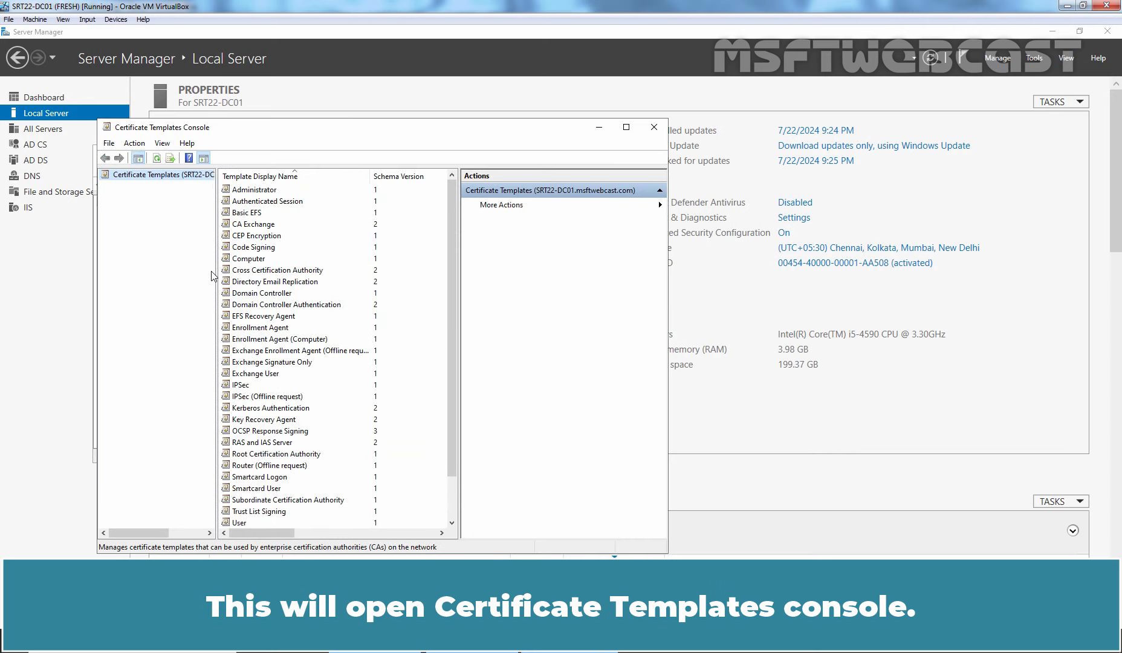
# Duplicate the Web Server template as 'ADFS SSL Certificate', published in Active Directory.
pyautogui.click(626, 127)
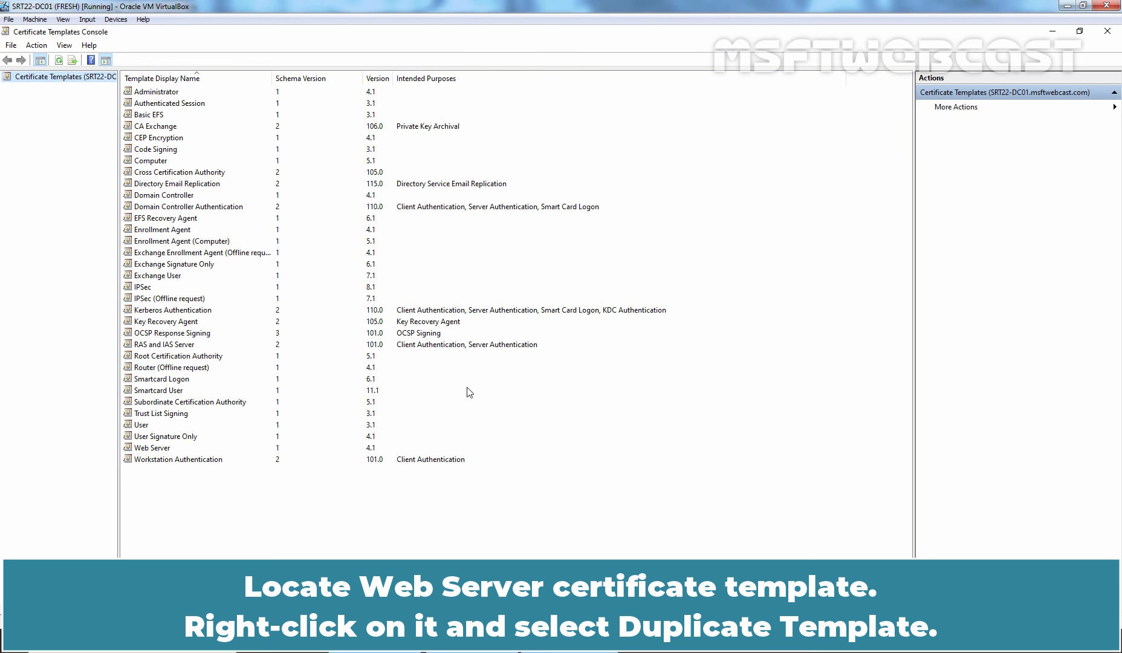
pyautogui.rightClick(173, 448)
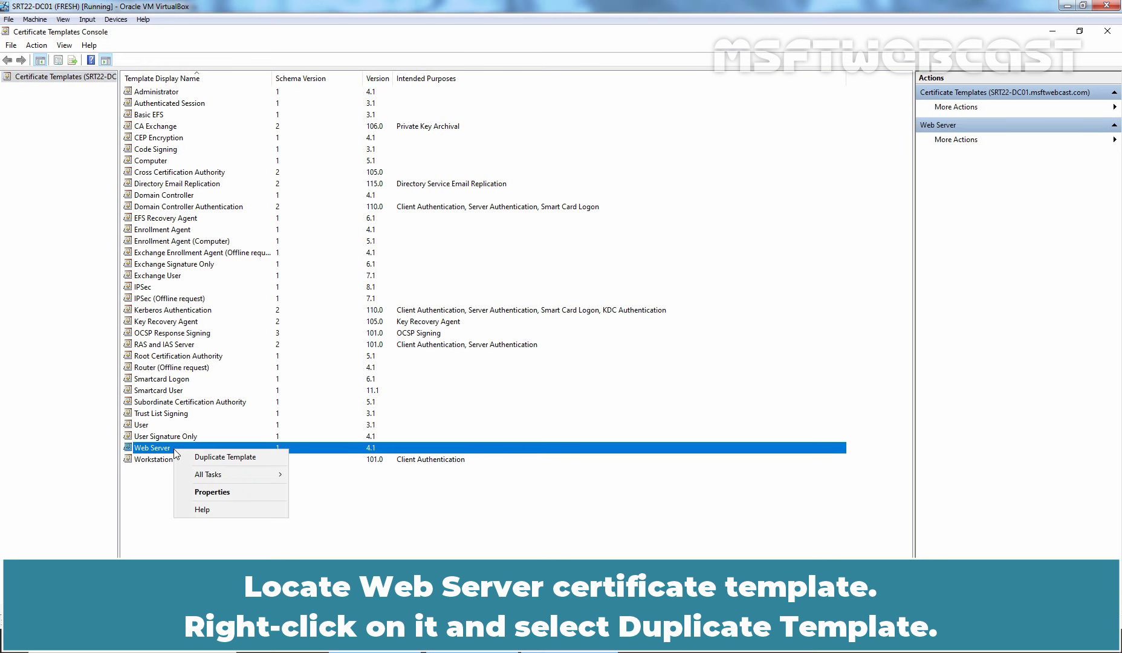
pyautogui.click(255, 457)
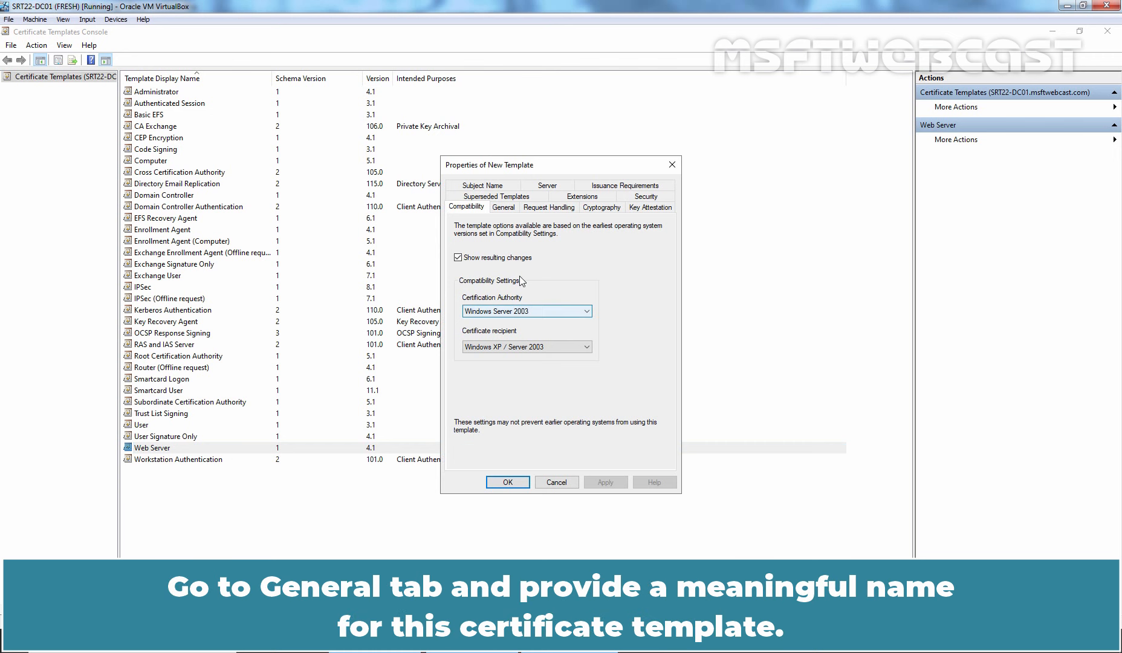
pyautogui.click(504, 208)
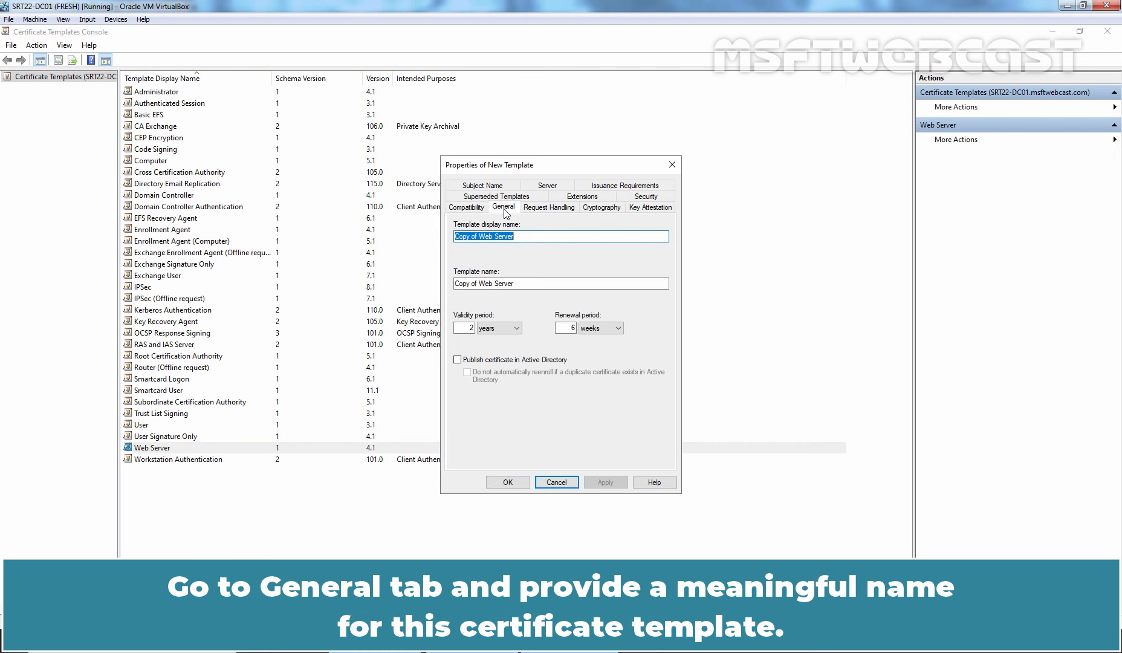
pyautogui.write('A')
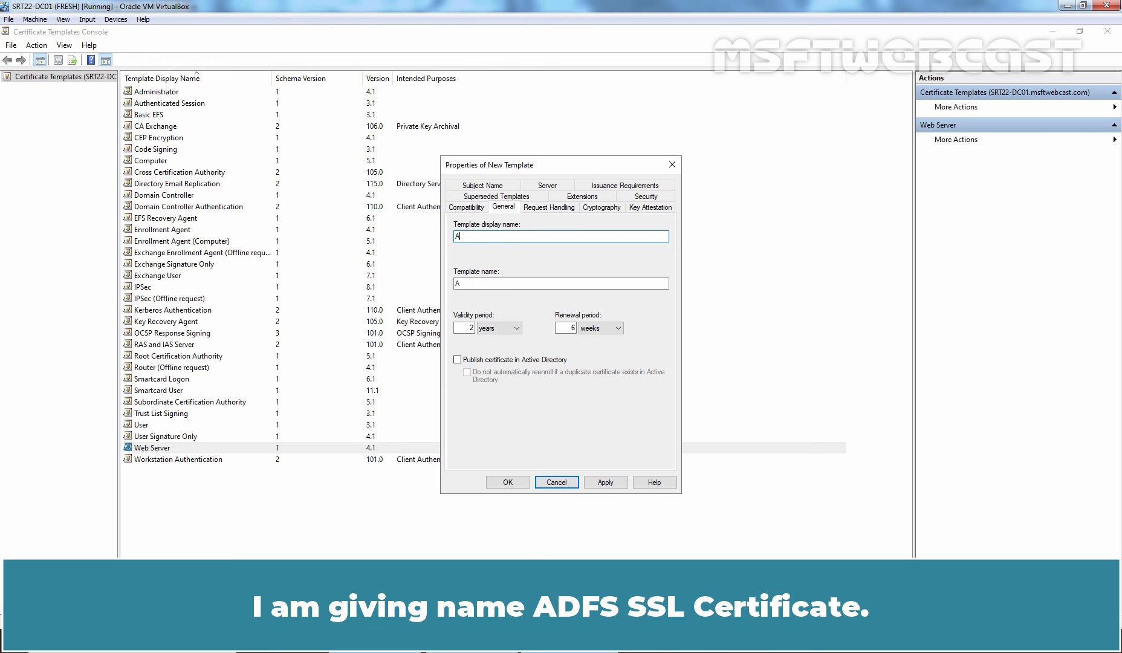
pyautogui.write('DFS SSL Certificate')
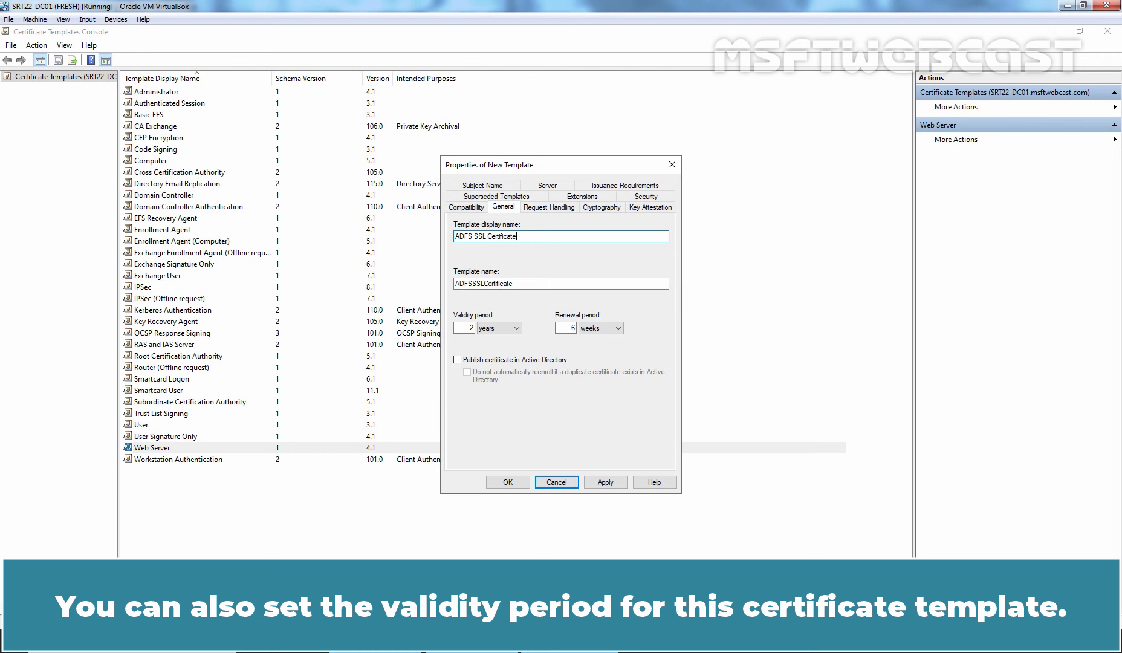
pyautogui.click(458, 360)
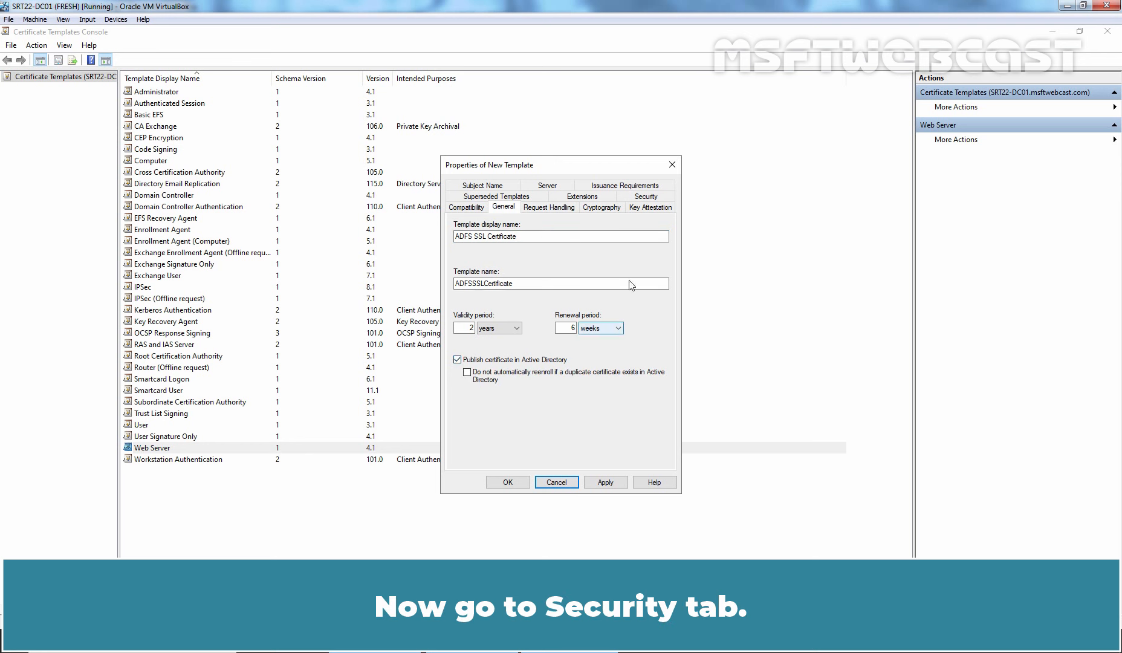
# Allow Authenticated Users to Enroll on the new template and save it.
pyautogui.click(645, 197)
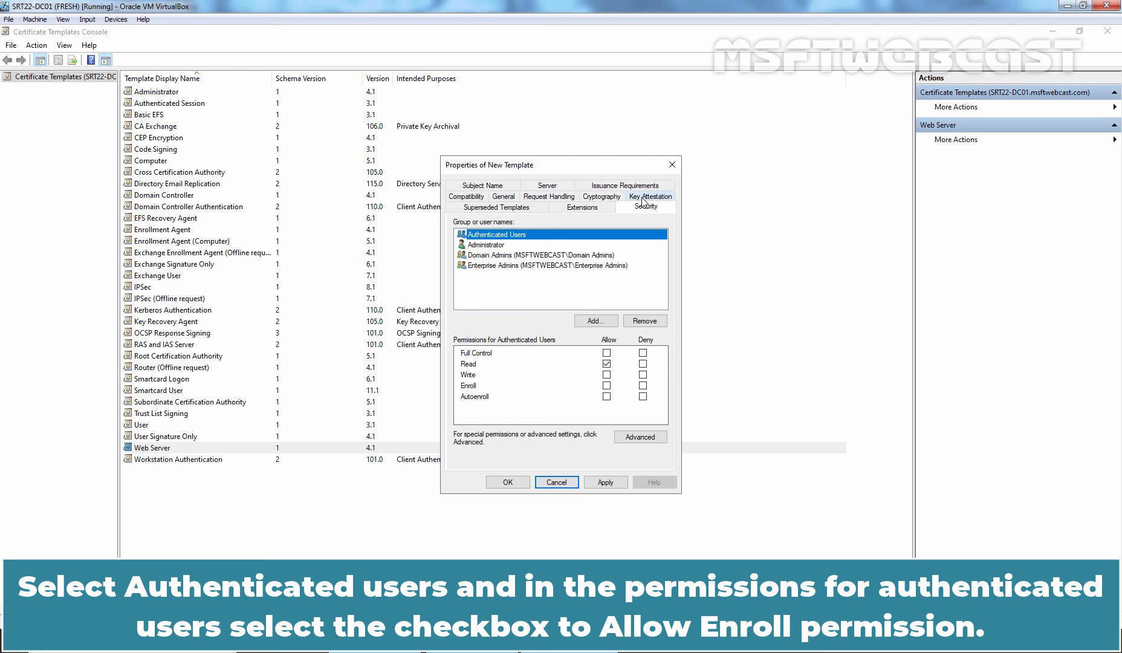
pyautogui.click(607, 386)
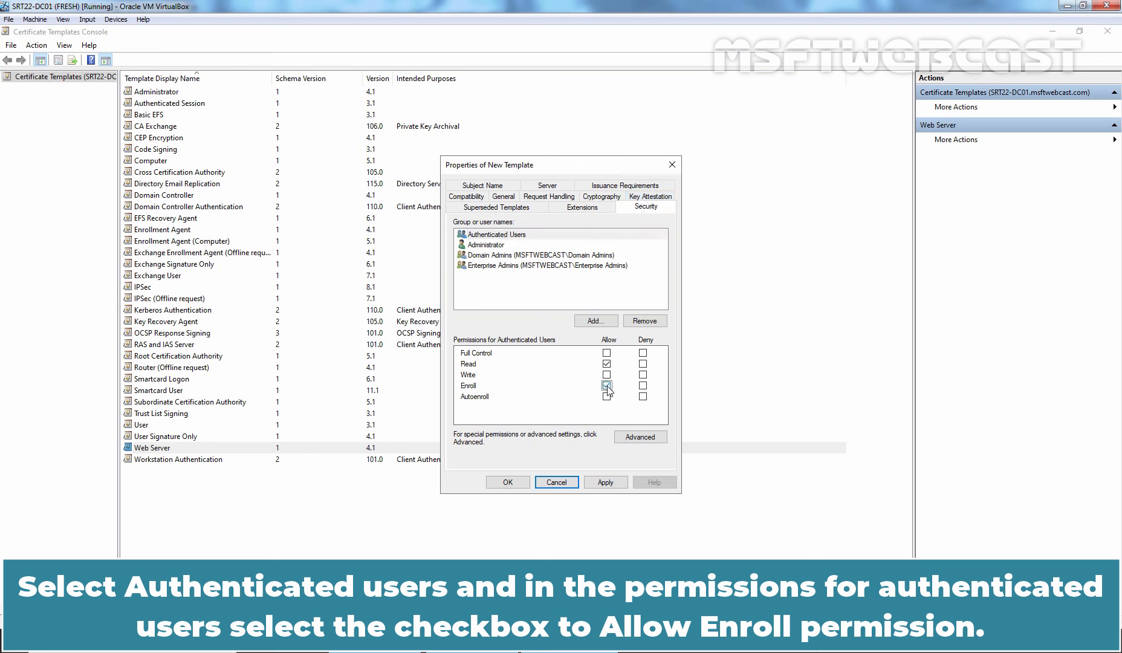
pyautogui.click(606, 482)
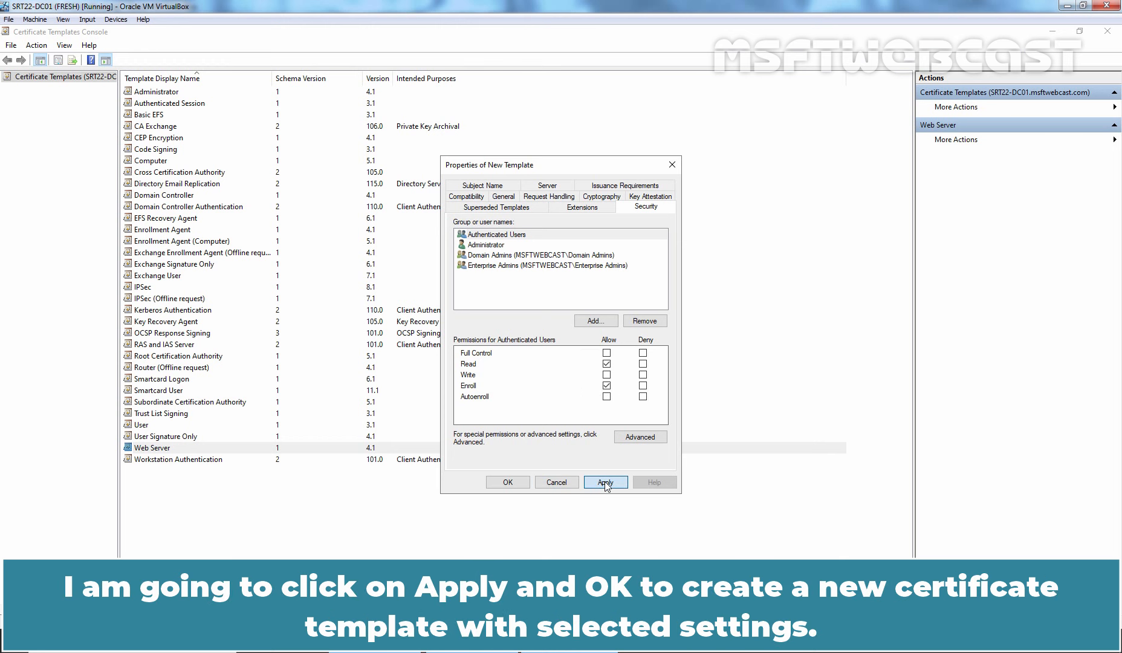
pyautogui.click(504, 484)
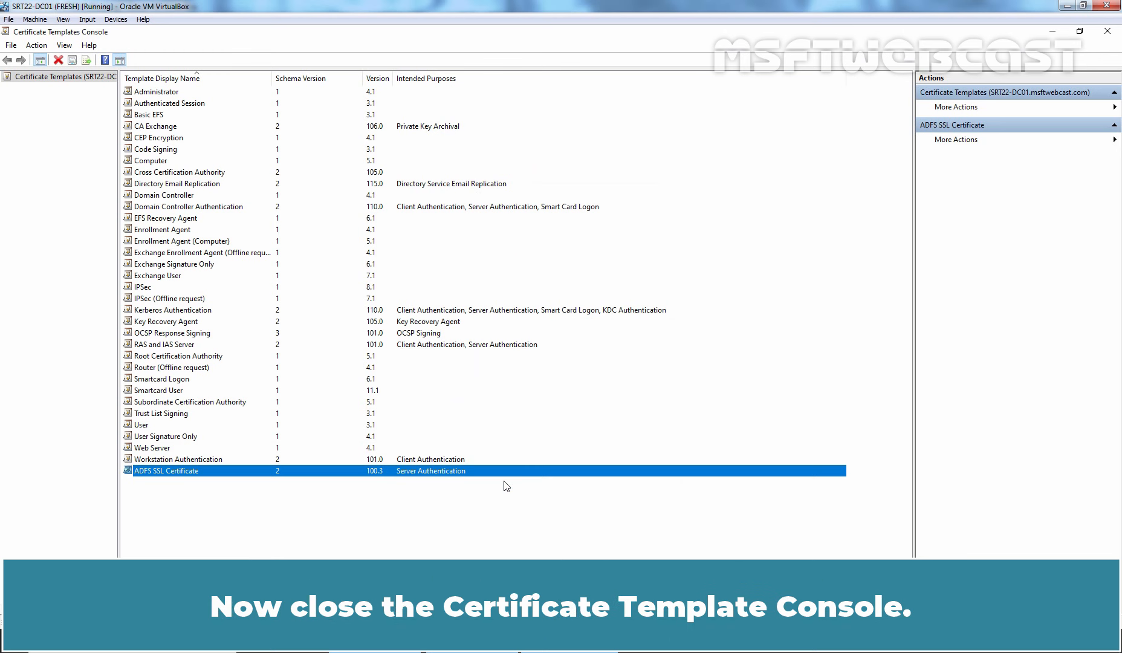
# Enable ADFS SSL Certificate as a certificate template to issue on MSFTWEBCAST-ENTROOTCA.
pyautogui.click(1108, 31)
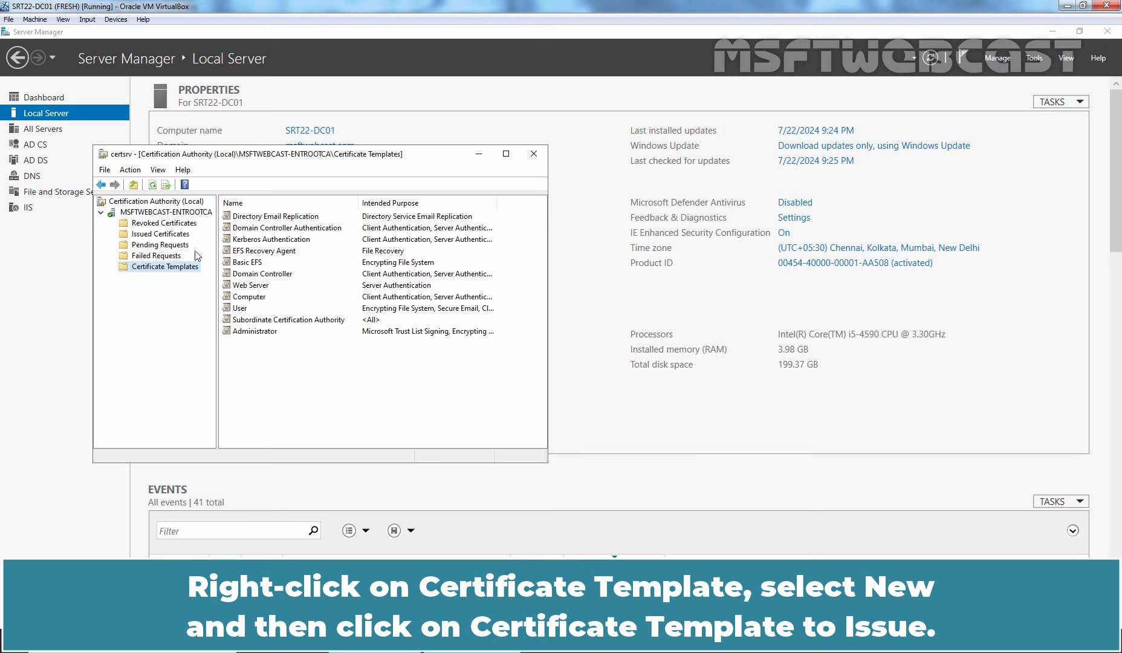
pyautogui.rightClick(175, 270)
pyautogui.moveTo(195, 294)
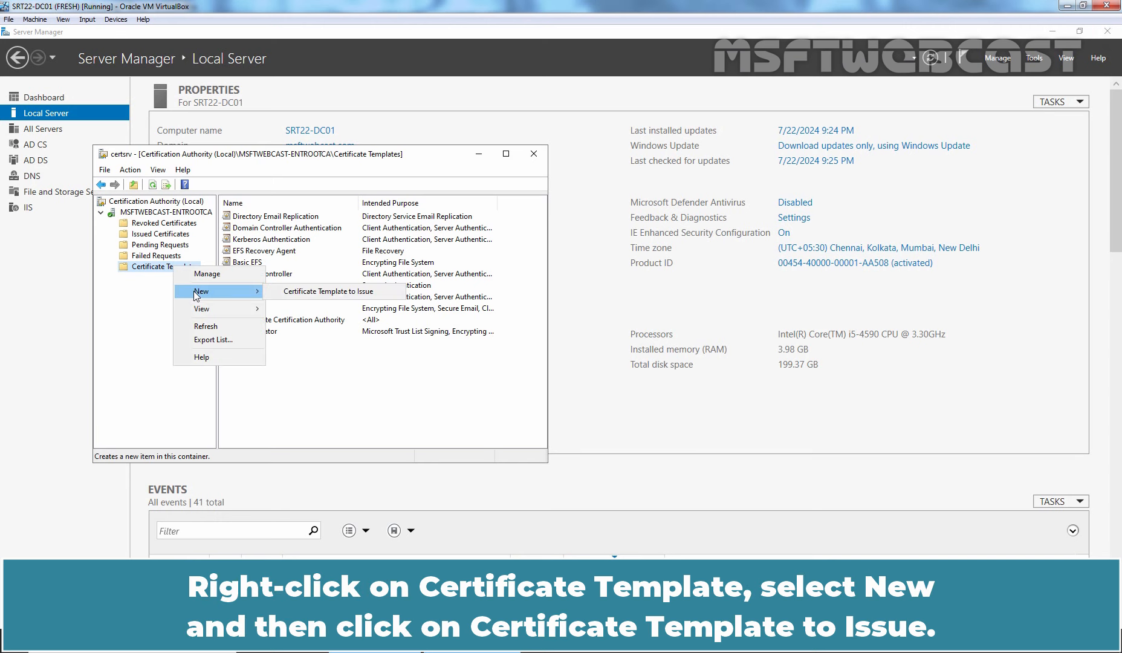
pyautogui.click(351, 292)
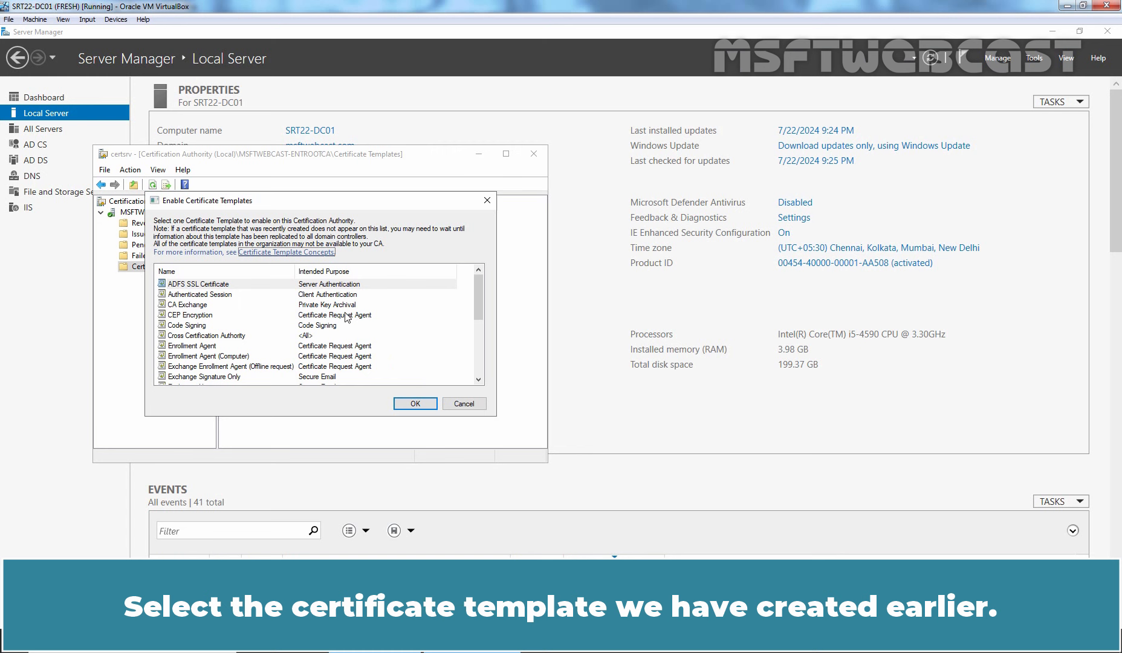
pyautogui.click(198, 287)
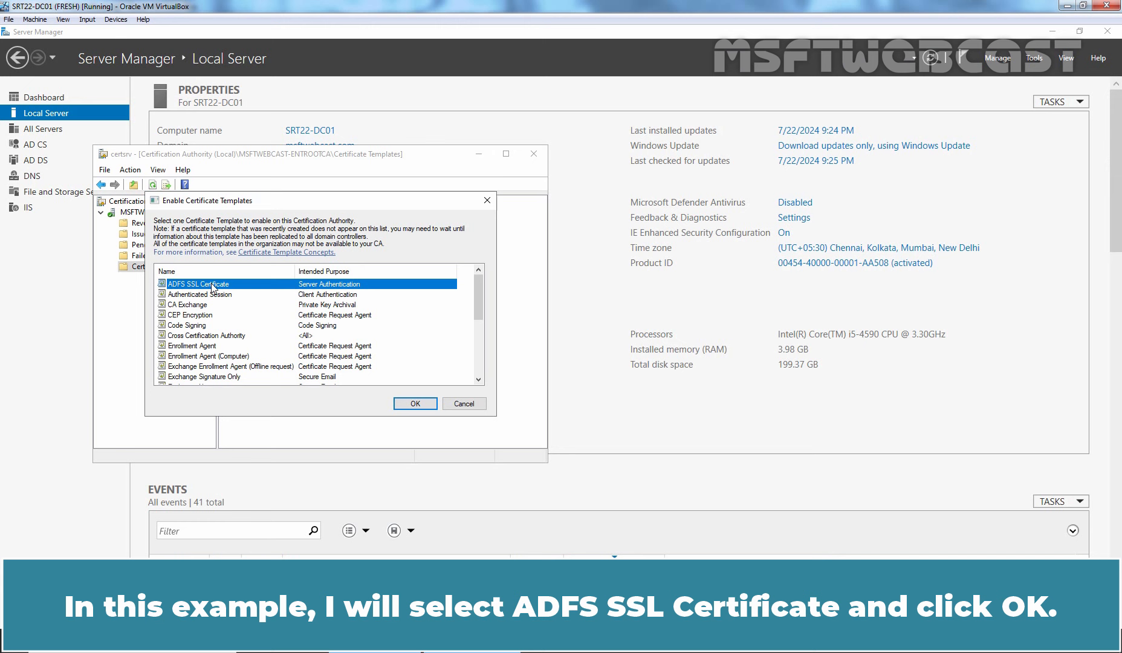
pyautogui.click(400, 396)
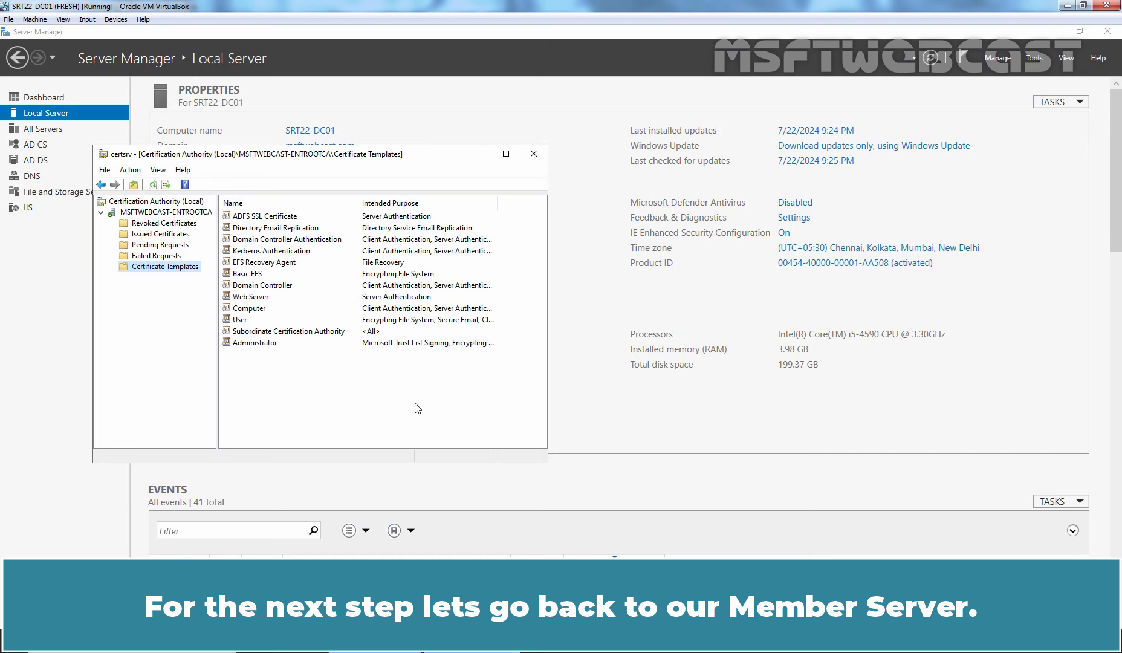
# On the member server, launch an empty management console with mmc.
pyautogui.click(1, 385)
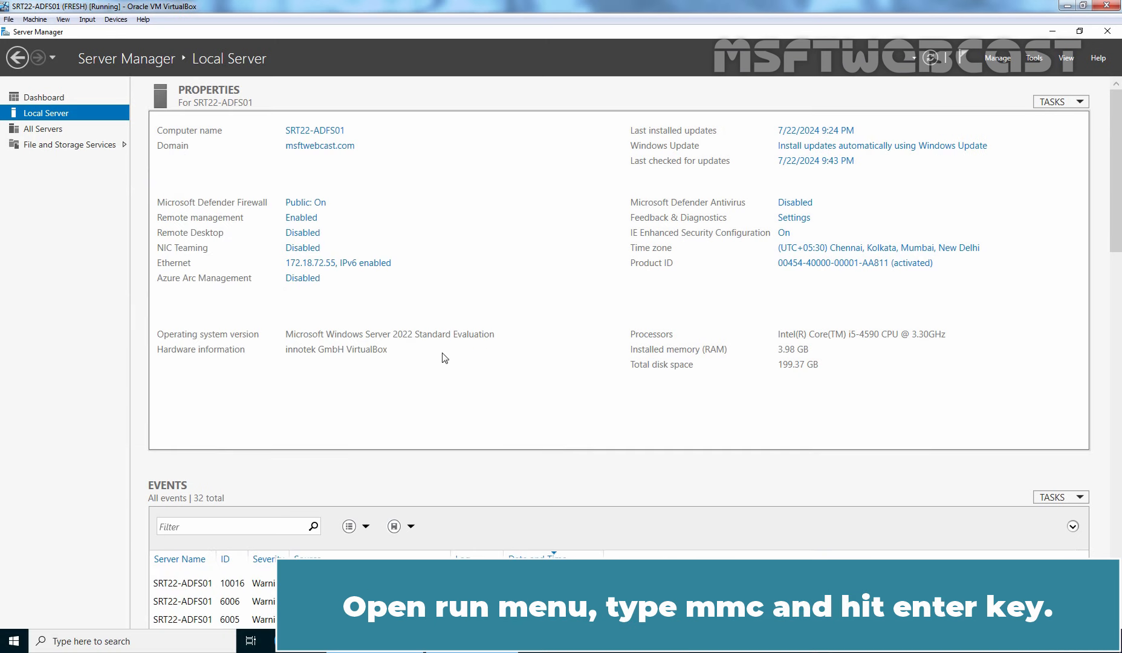
pyautogui.press('super+r')
pyautogui.write('mmc')
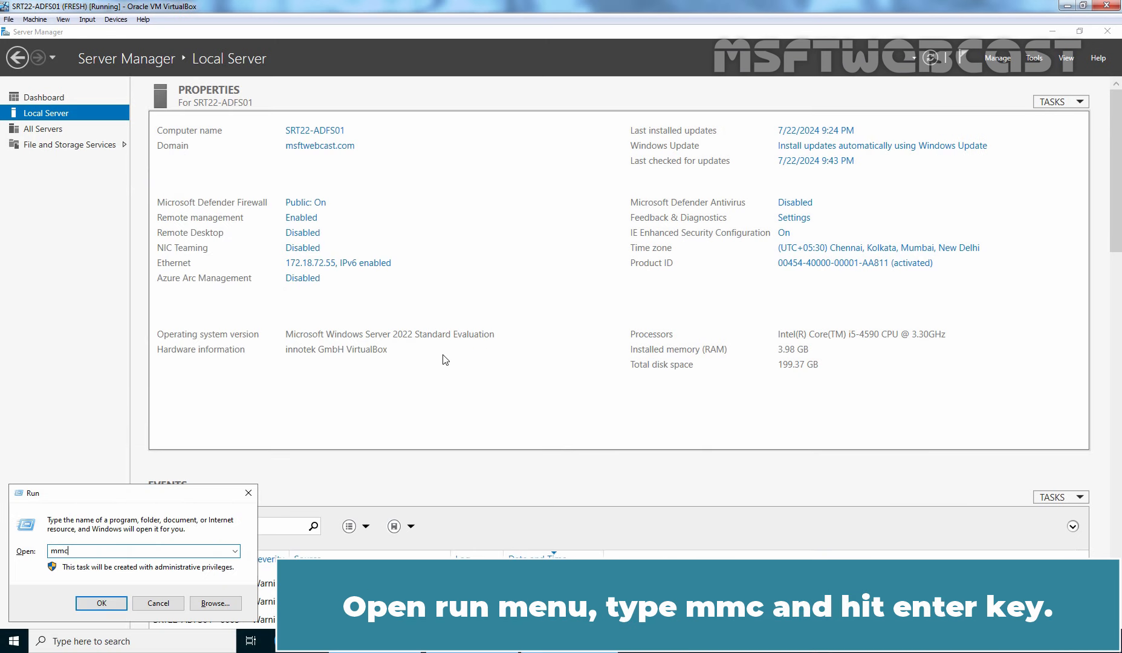
pyautogui.press('Return')
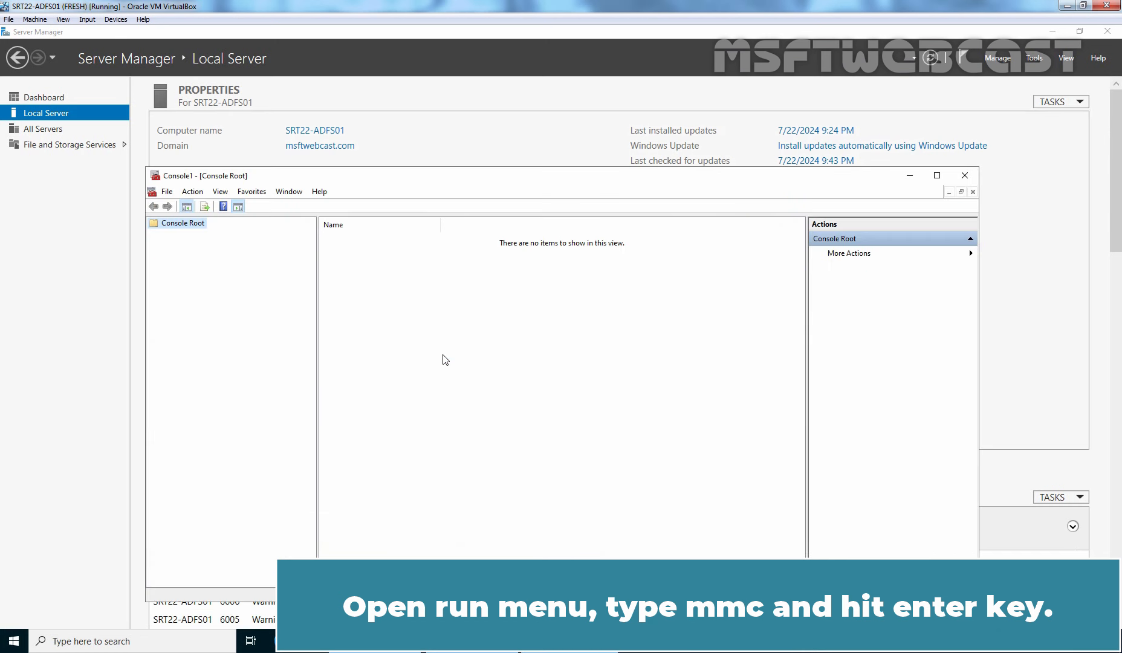
# Add the Certificates snap-in for the local computer account.
pyautogui.click(167, 191)
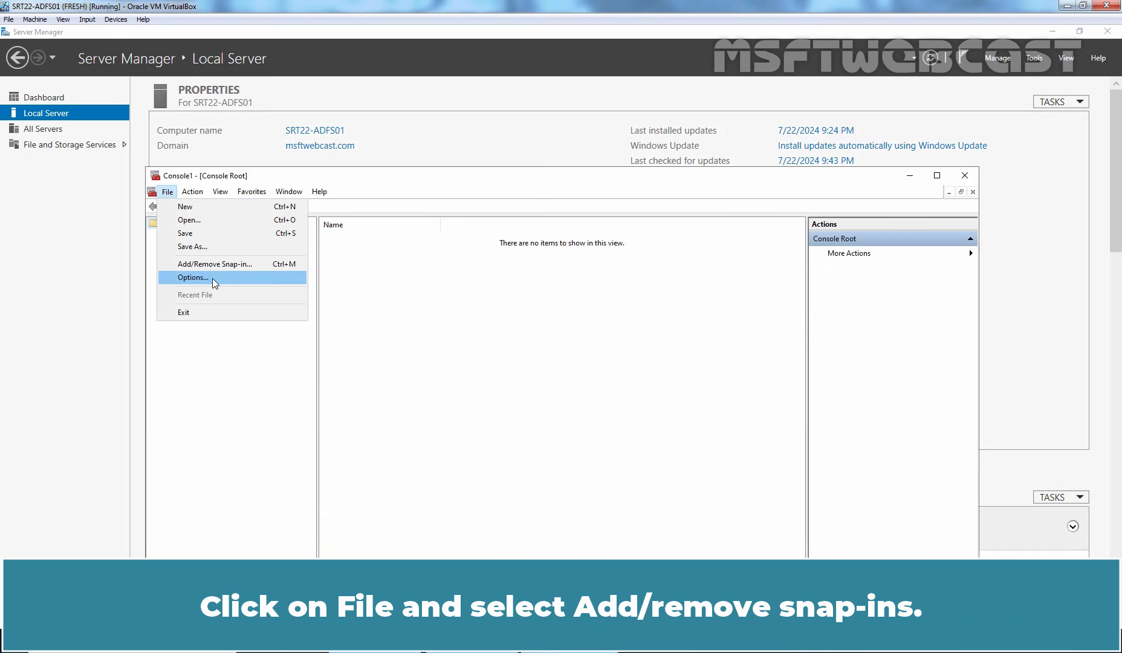
pyautogui.click(236, 264)
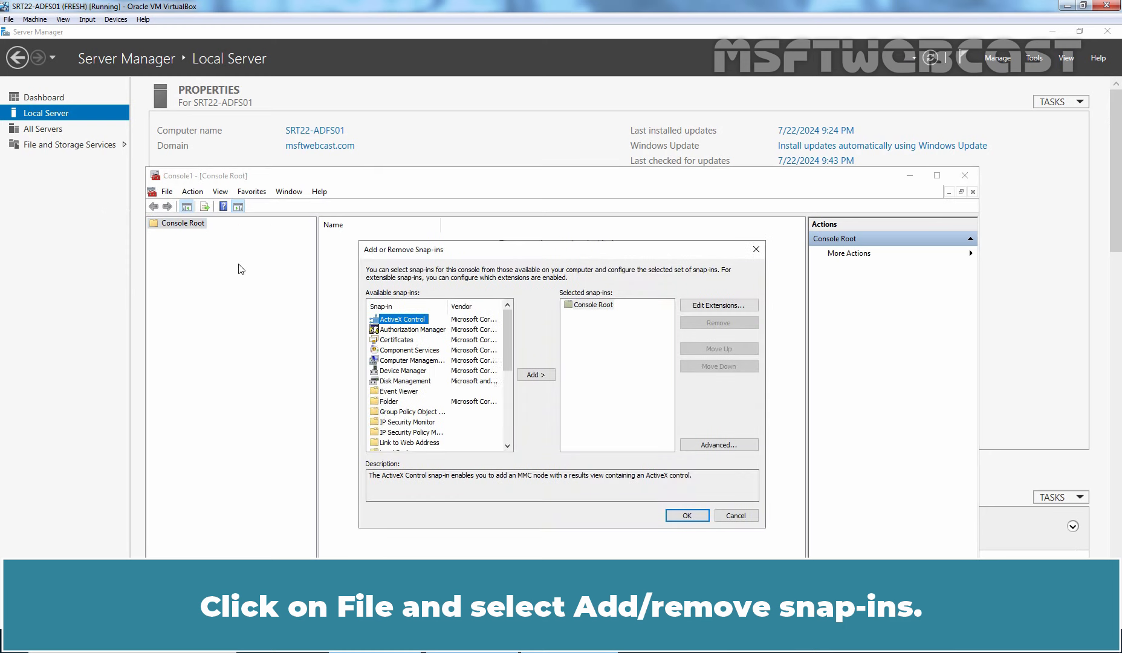
pyautogui.click(397, 340)
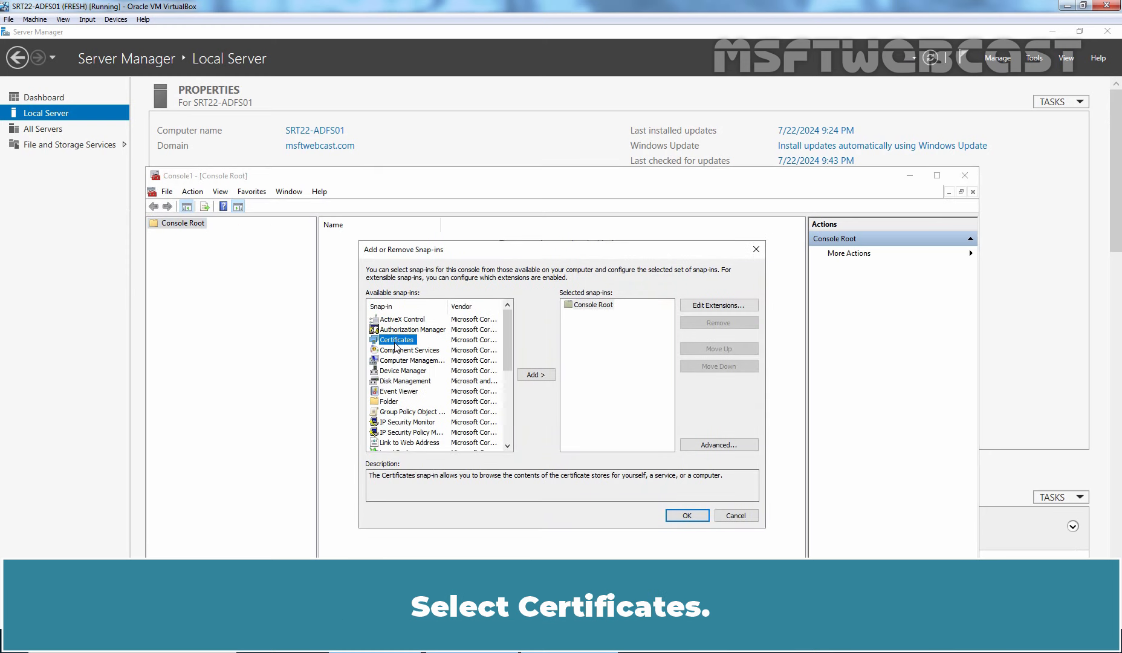
pyautogui.click(543, 376)
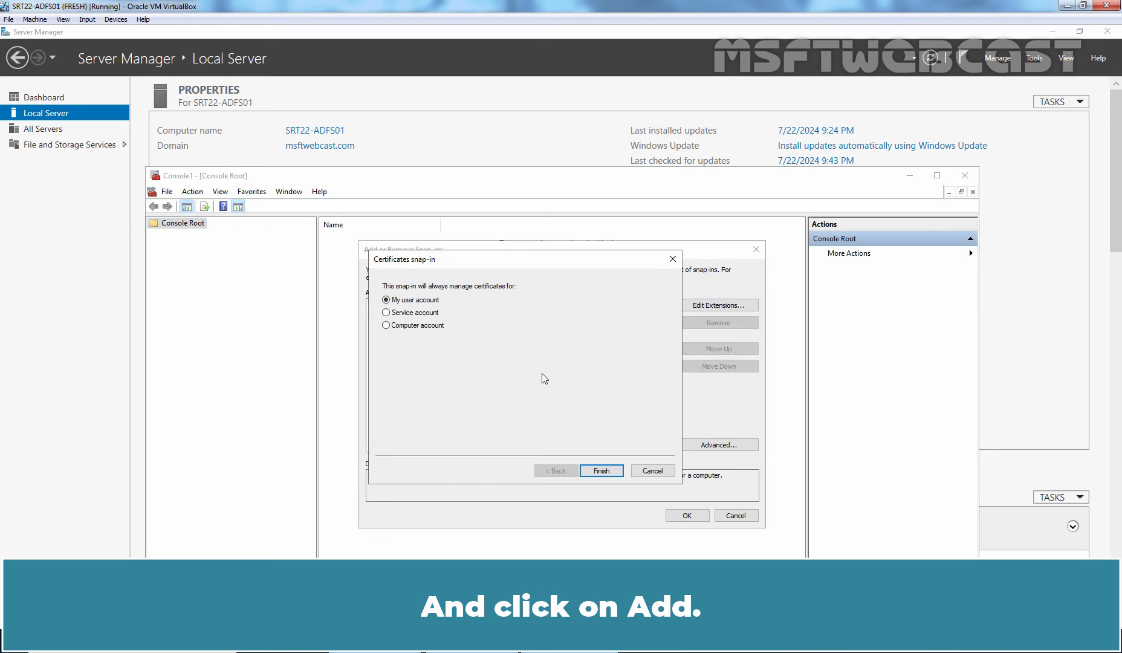
pyautogui.click(405, 326)
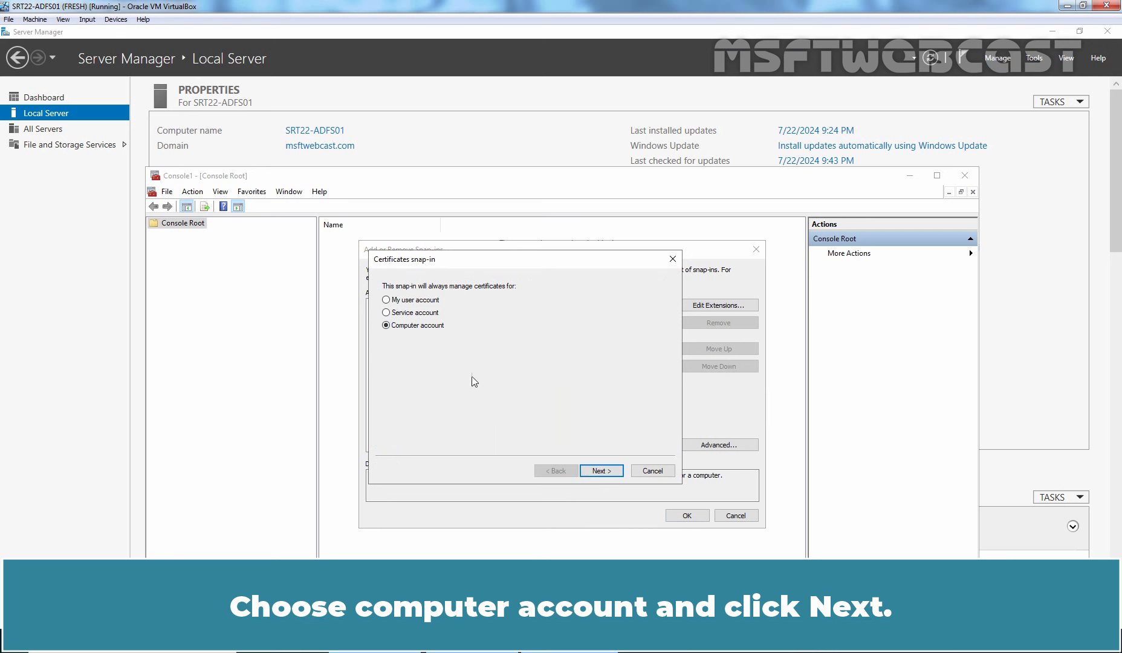
pyautogui.click(601, 471)
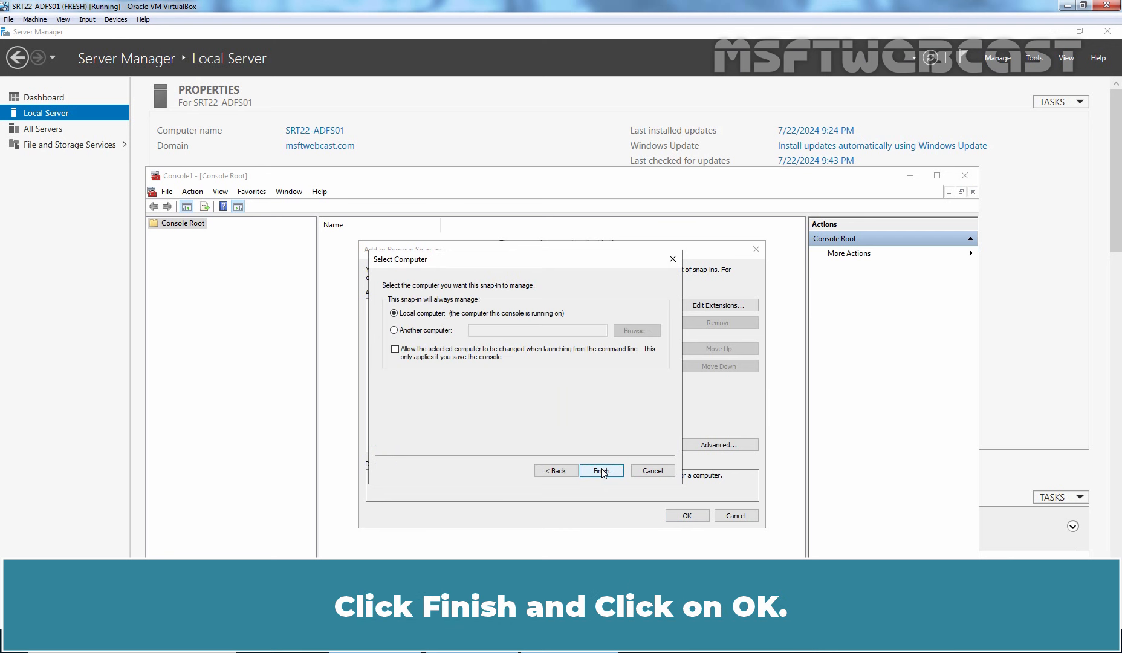
pyautogui.click(602, 471)
pyautogui.click(684, 516)
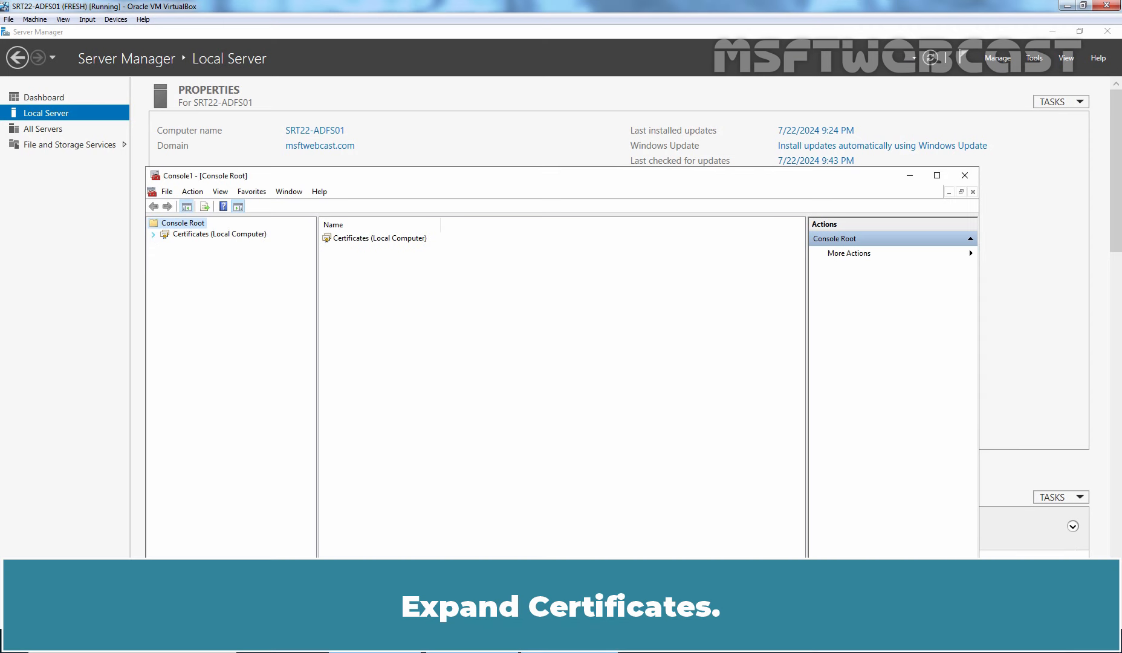
# Expand Certificates (Local Computer) and view the empty Personal store.
pyautogui.click(153, 235)
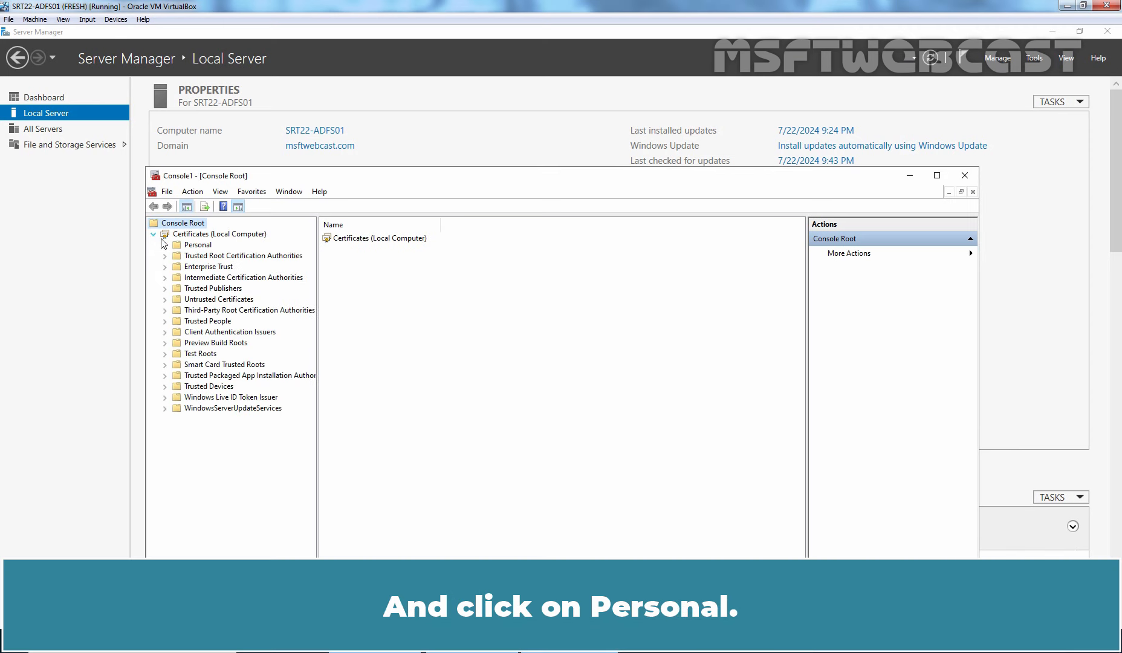
pyautogui.click(200, 247)
pyautogui.click(201, 247)
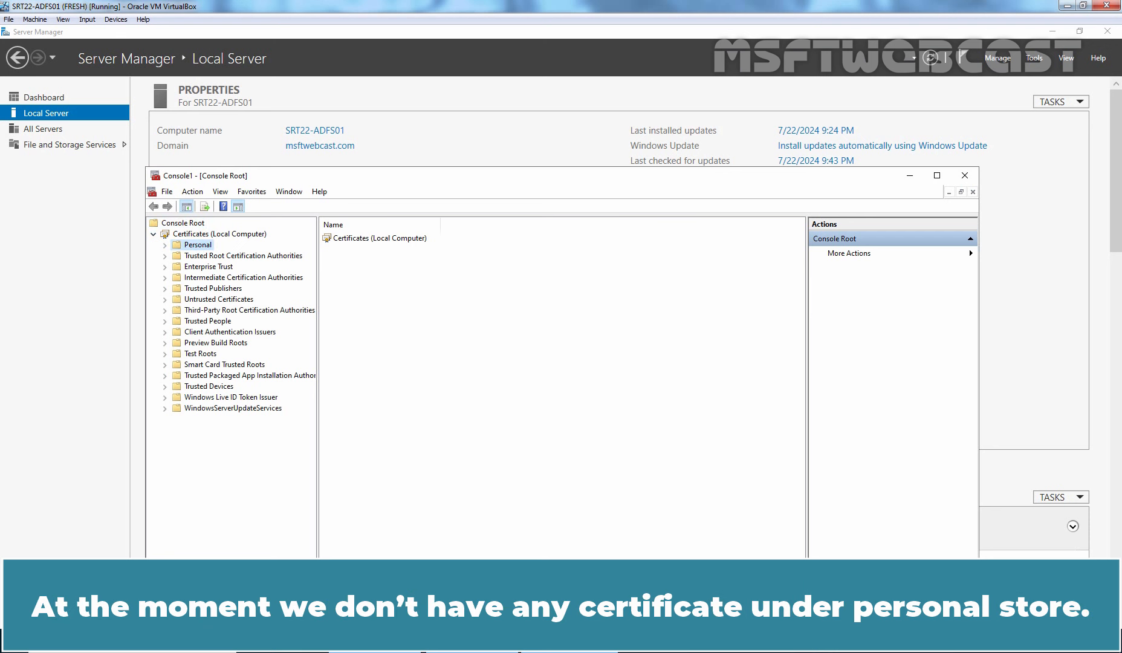
# Request a new certificate for the Personal store using the Active Directory Enrollment Policy.
pyautogui.rightClick(201, 247)
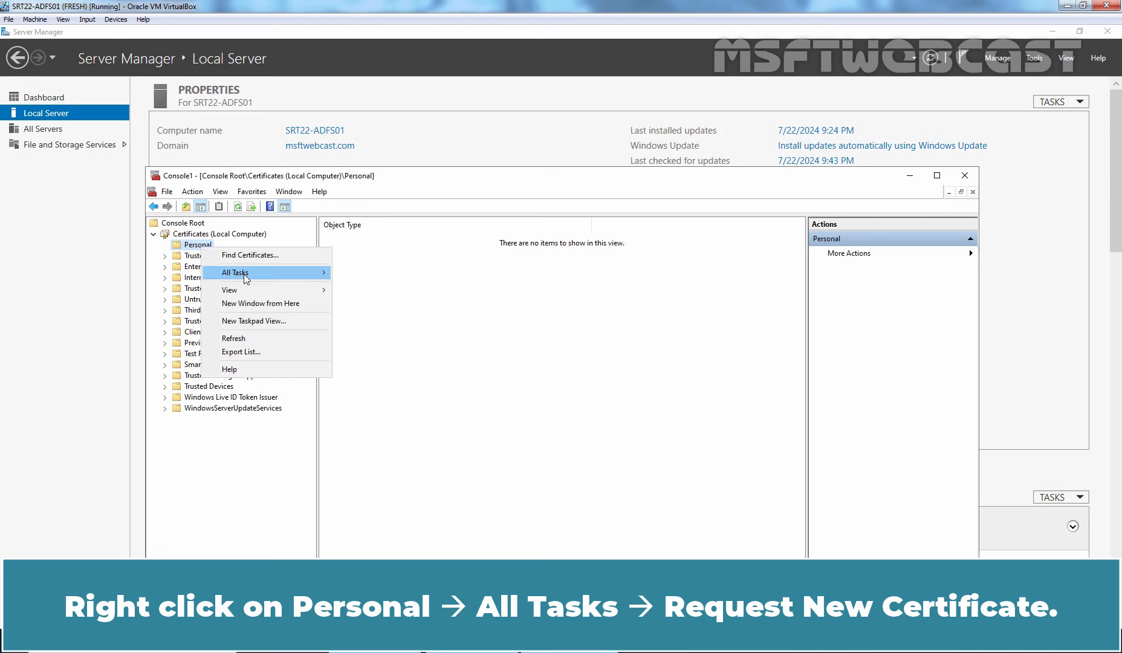
pyautogui.moveTo(253, 274)
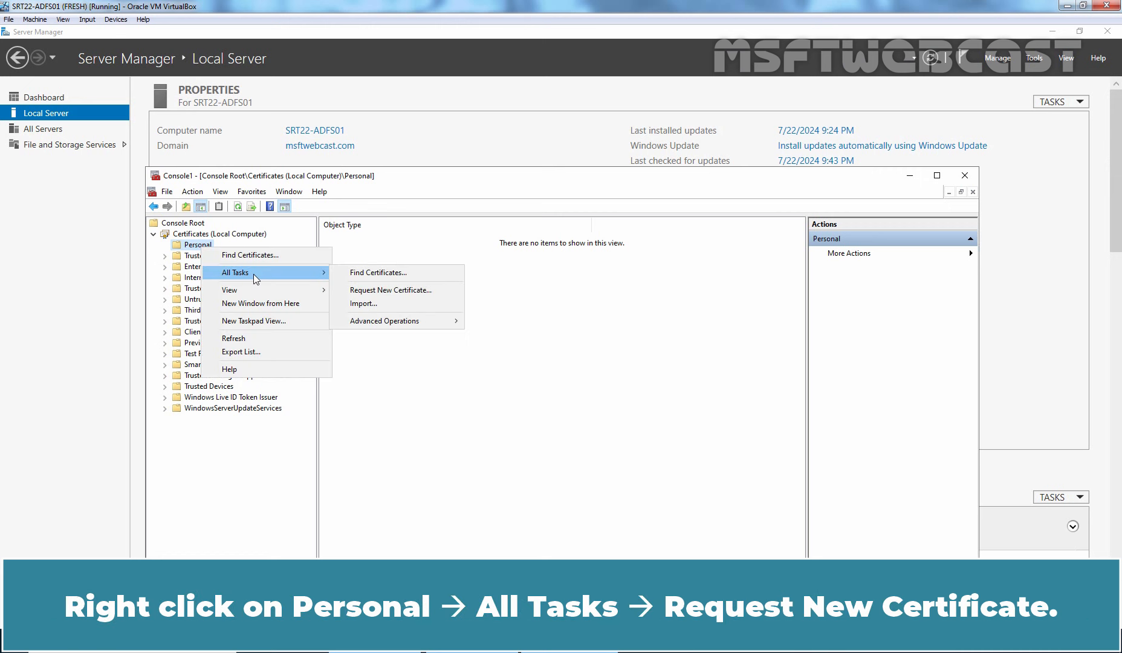
pyautogui.click(414, 290)
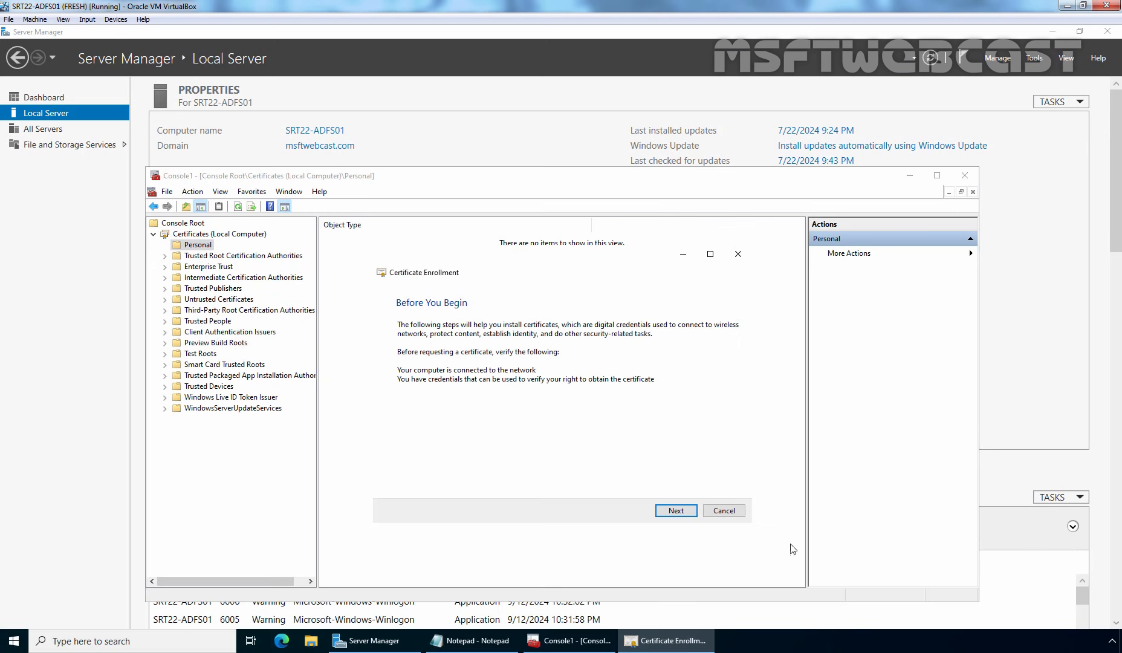
pyautogui.click(676, 512)
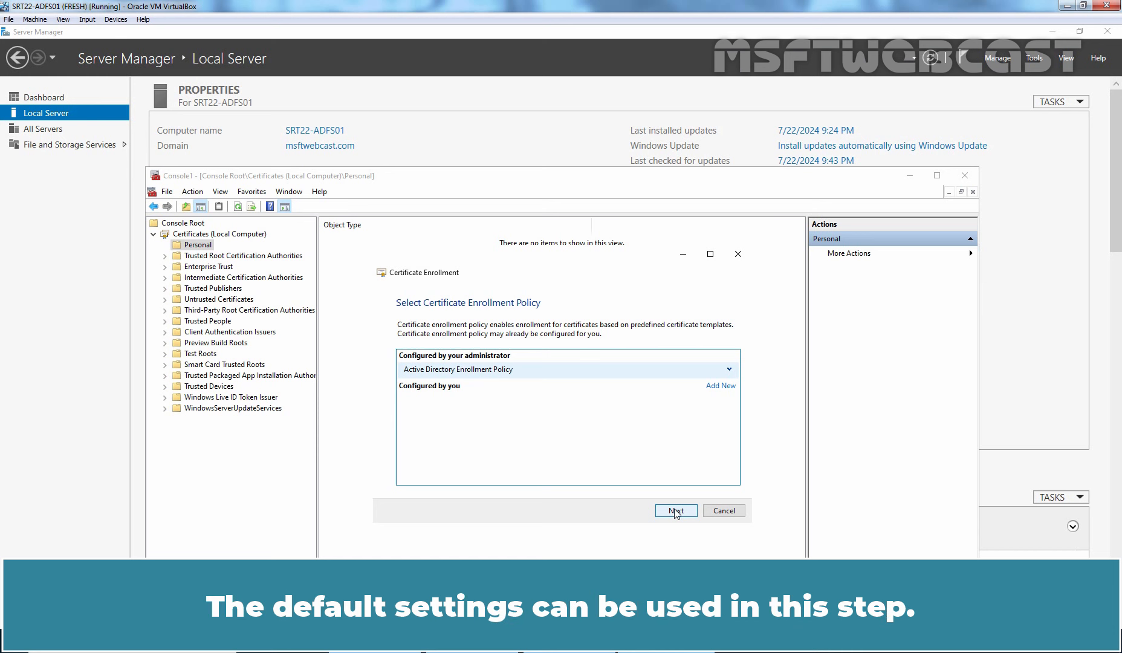
pyautogui.click(676, 512)
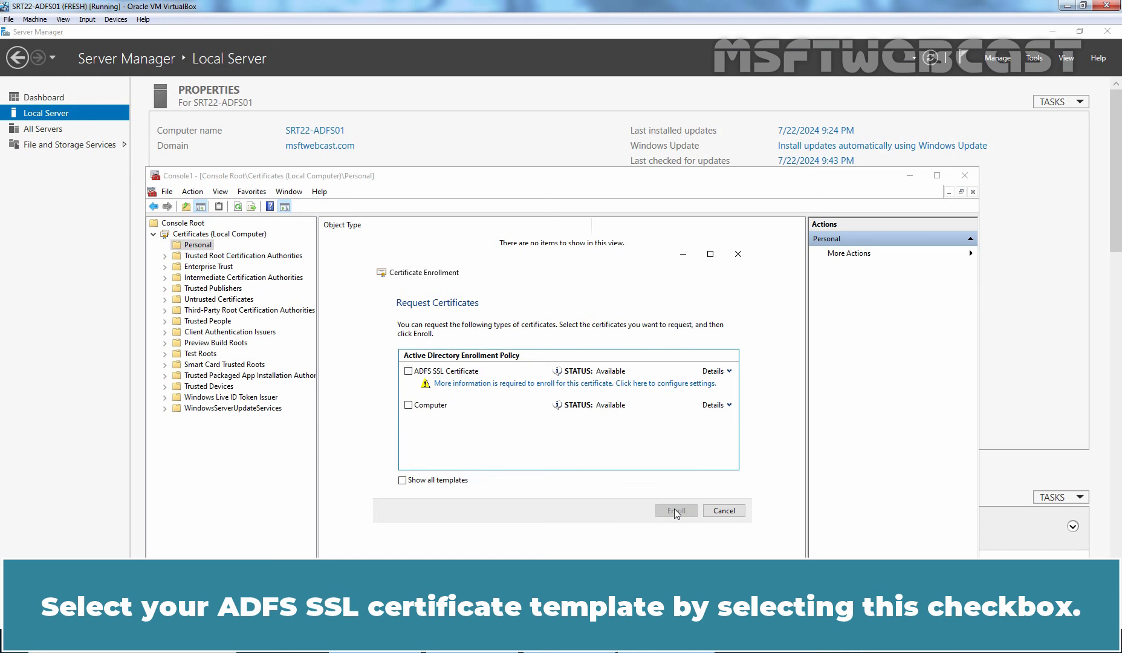
# Tick the ADFS SSL Certificate template and open its certificate properties.
pyautogui.click(409, 372)
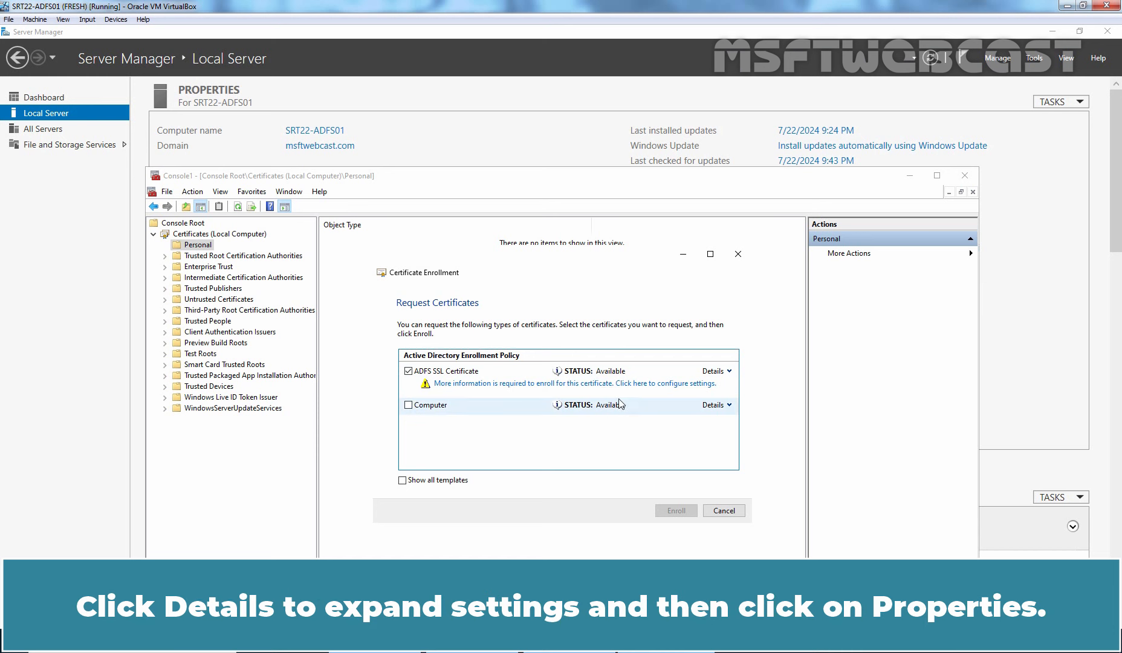
pyautogui.click(730, 371)
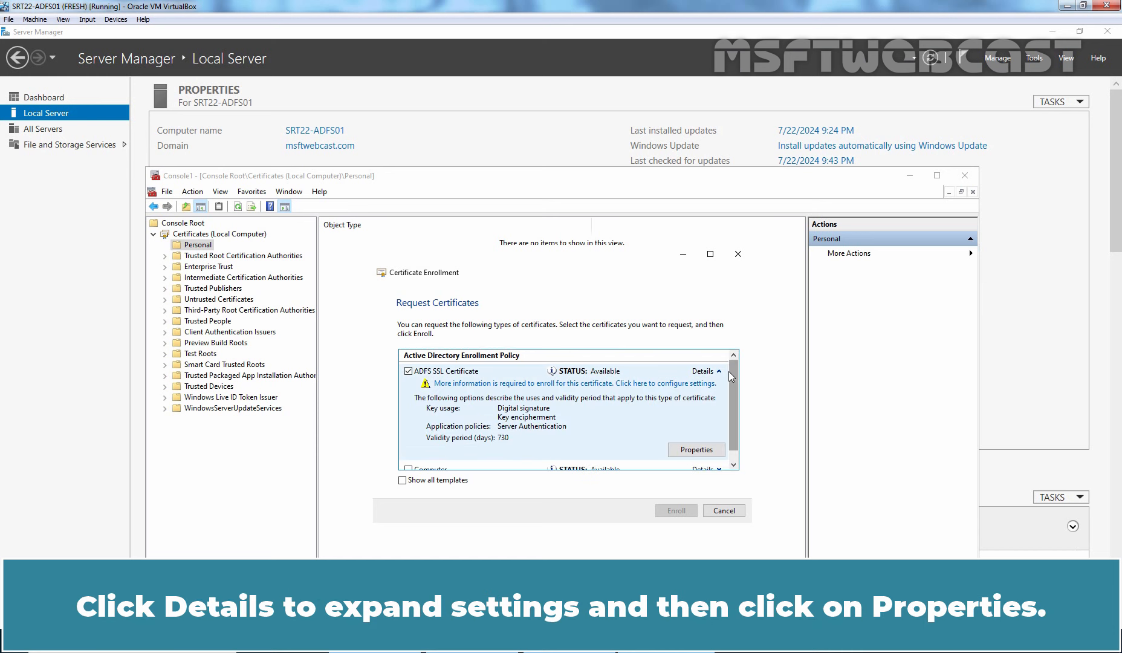
pyautogui.click(697, 451)
# Add the common name srt22-adfs01.msftwebcast.com, copied from Notepad, as the certificate subject.
pyautogui.moveTo(557, 332); pyautogui.dragTo(554, 171)
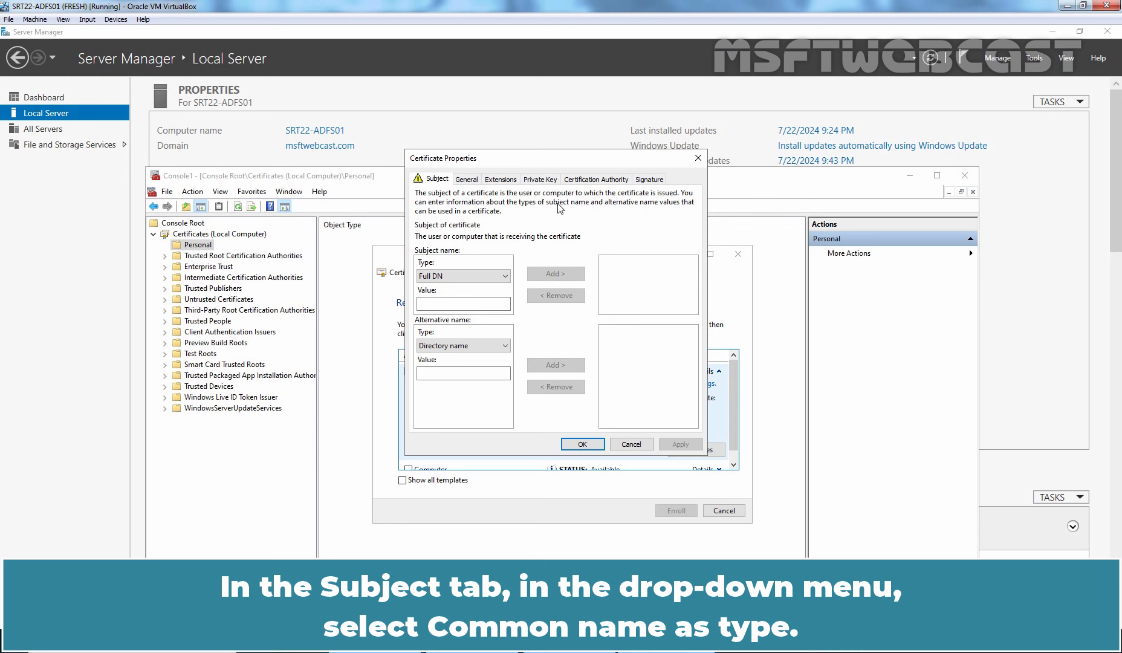
pyautogui.click(435, 276)
pyautogui.click(450, 297)
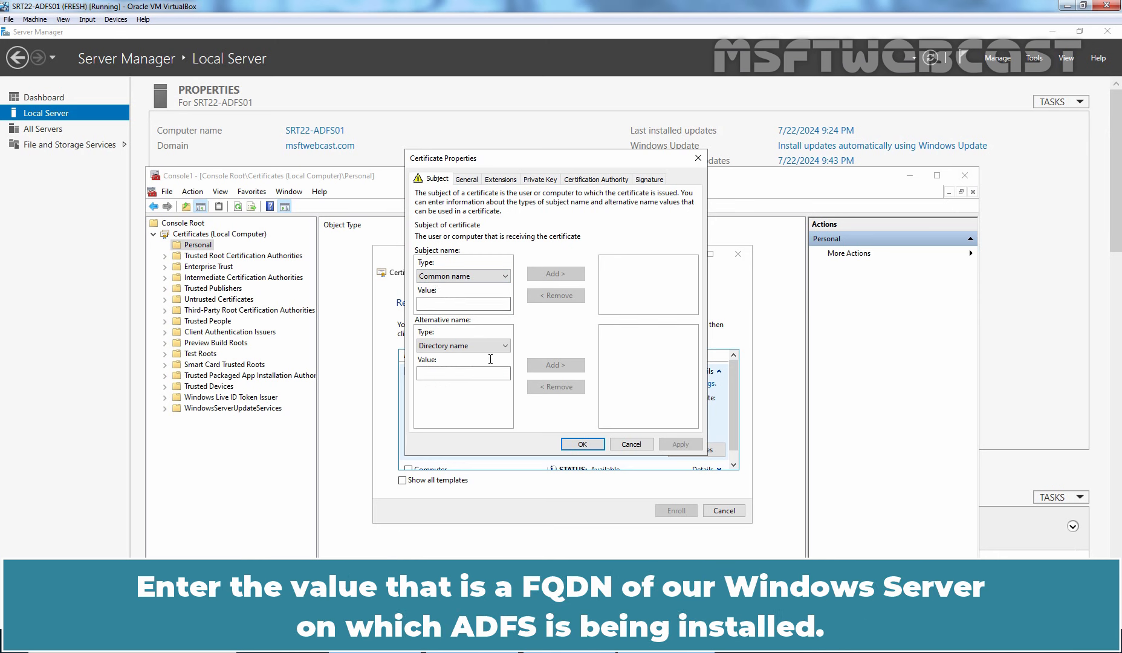
pyautogui.click(484, 641)
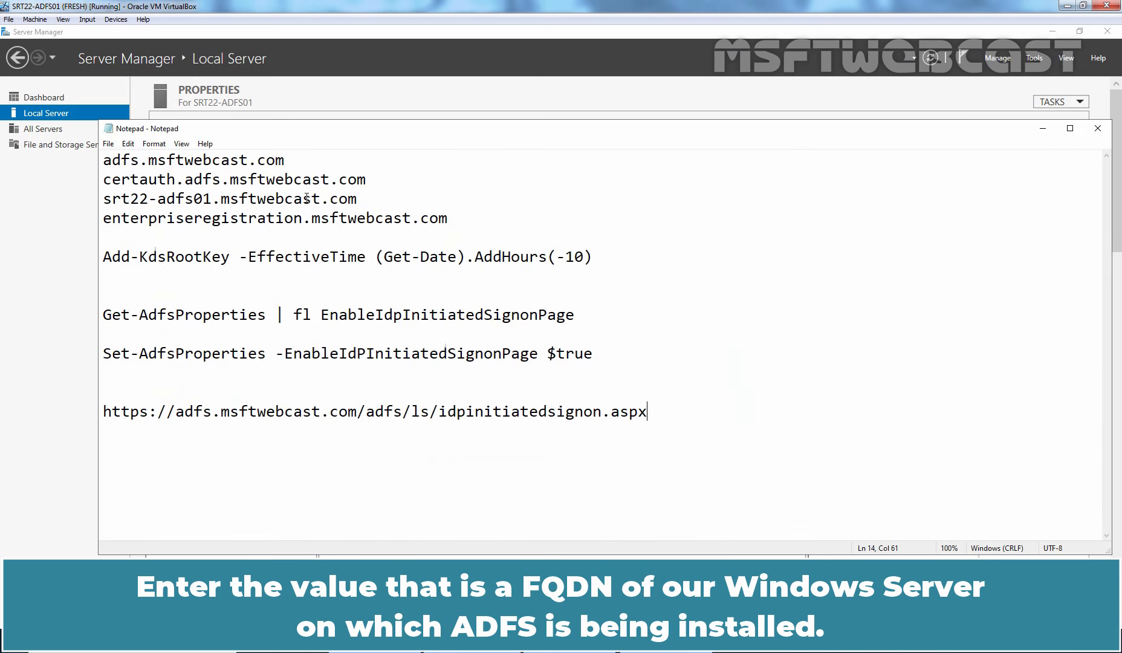
pyautogui.moveTo(366, 206); pyautogui.dragTo(89, 206)
pyautogui.rightClick(203, 208)
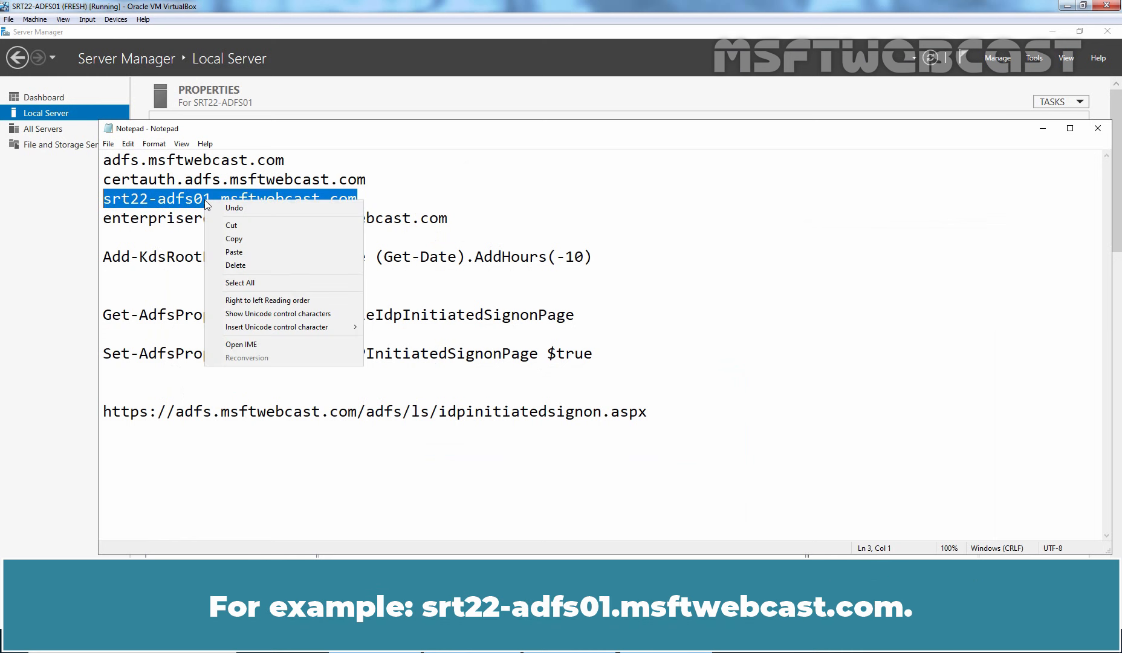
pyautogui.click(230, 239)
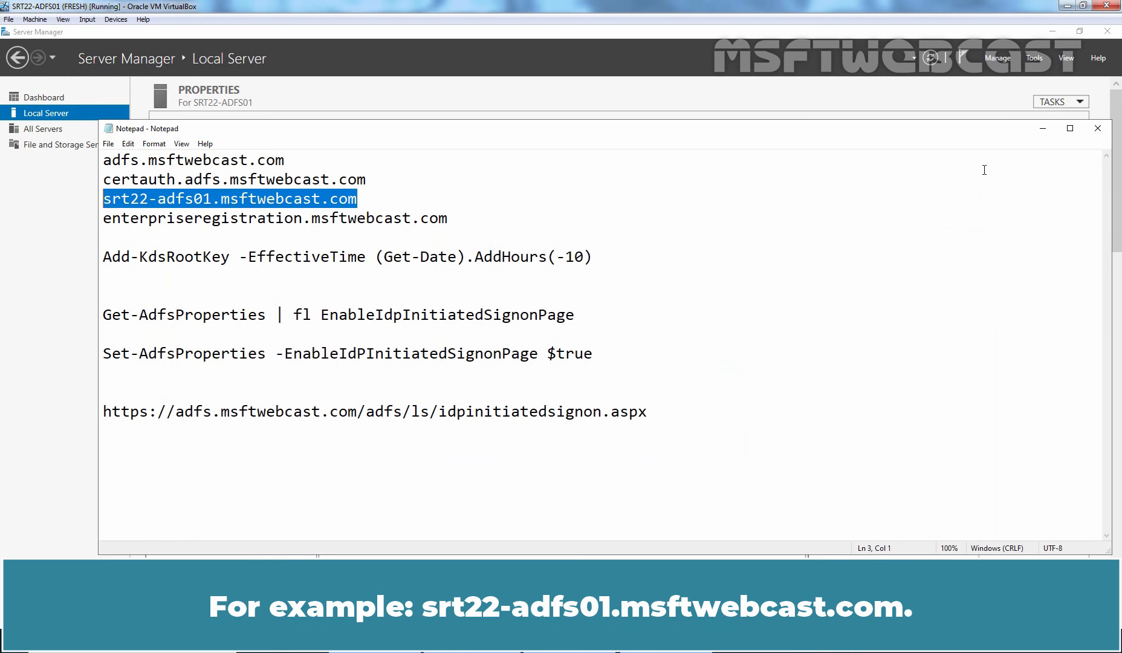
pyautogui.click(1041, 129)
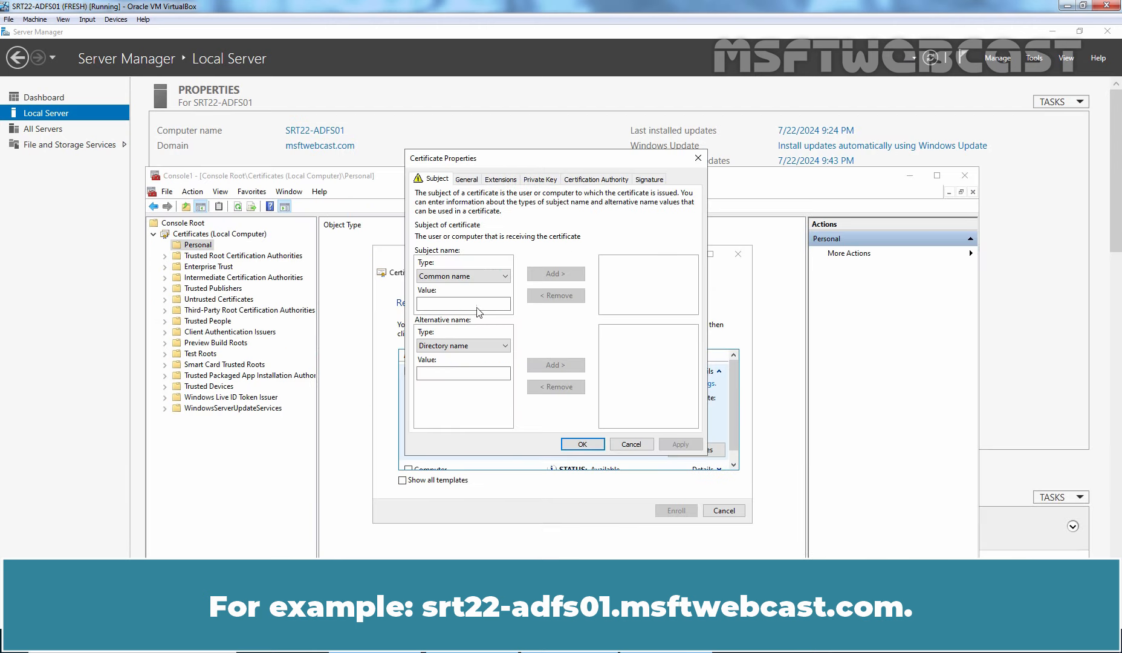
pyautogui.hotkey('ctrl', 'v')
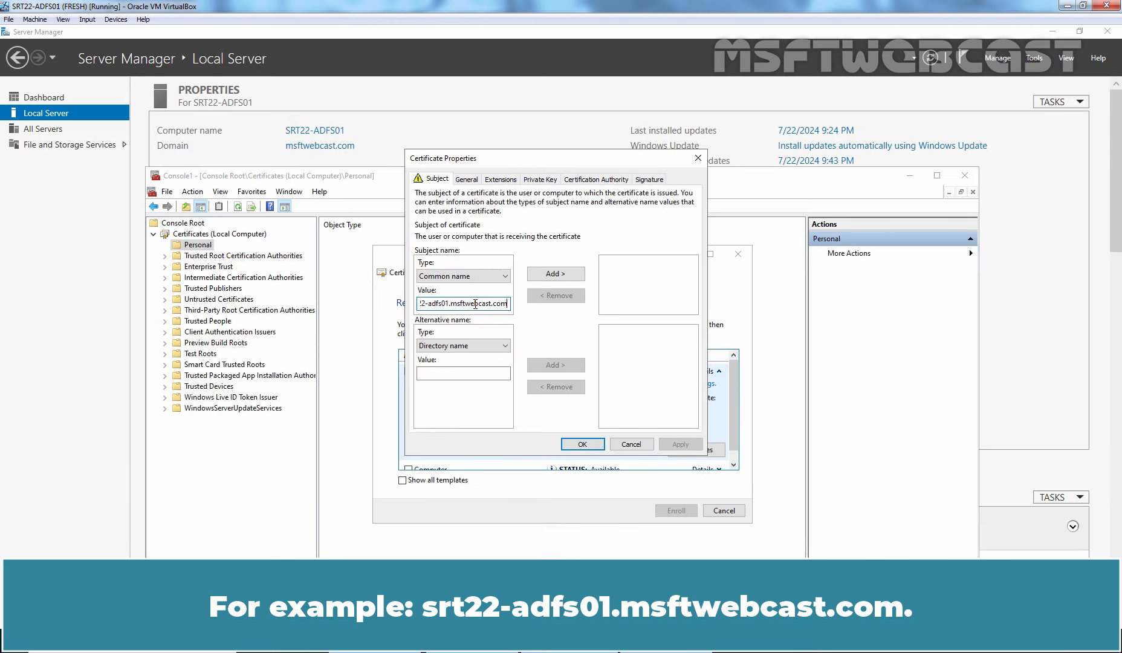
pyautogui.click(557, 274)
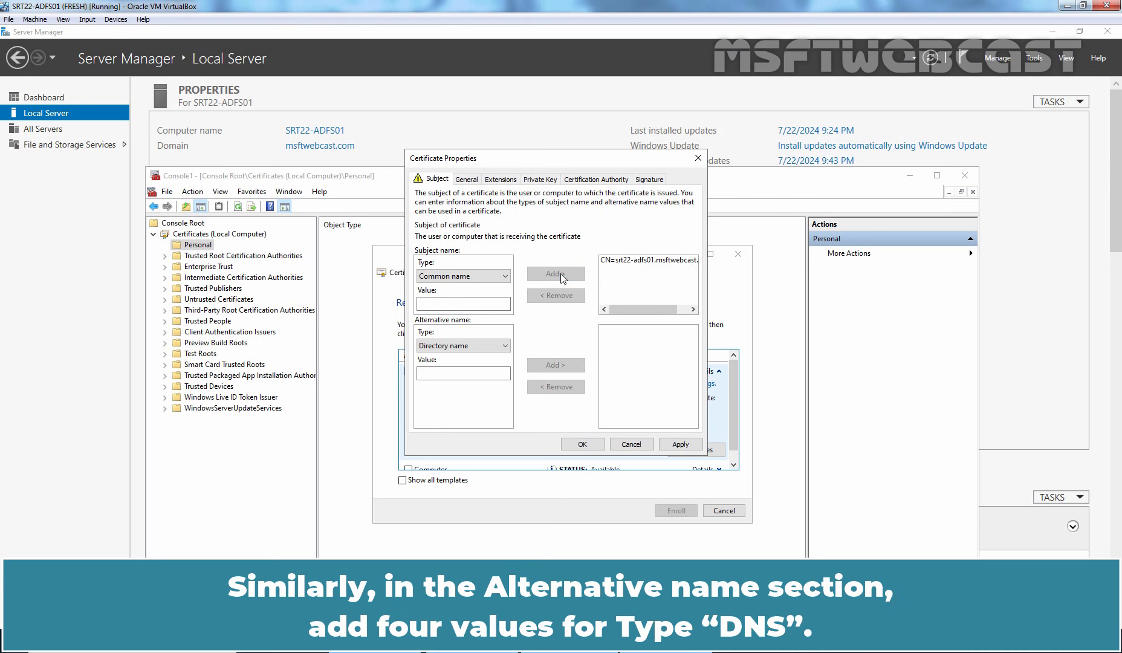
# Add adfs.msftwebcast.com as a DNS alternative name.
pyautogui.click(465, 346)
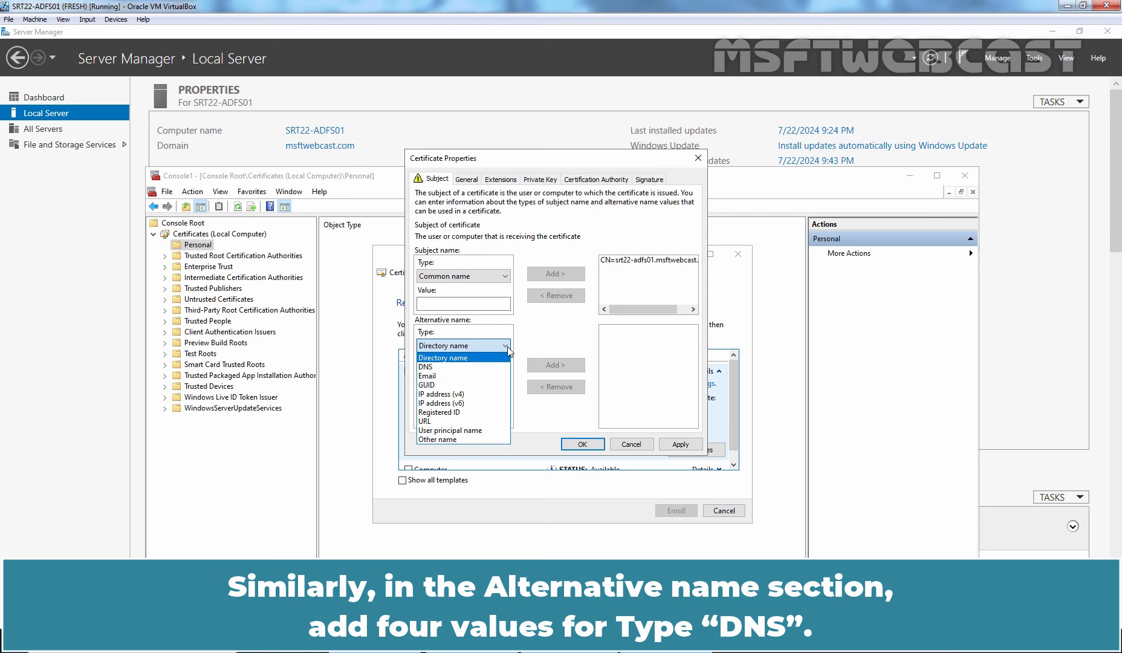
pyautogui.click(469, 367)
pyautogui.click(478, 640)
pyautogui.doubleClick(192, 159)
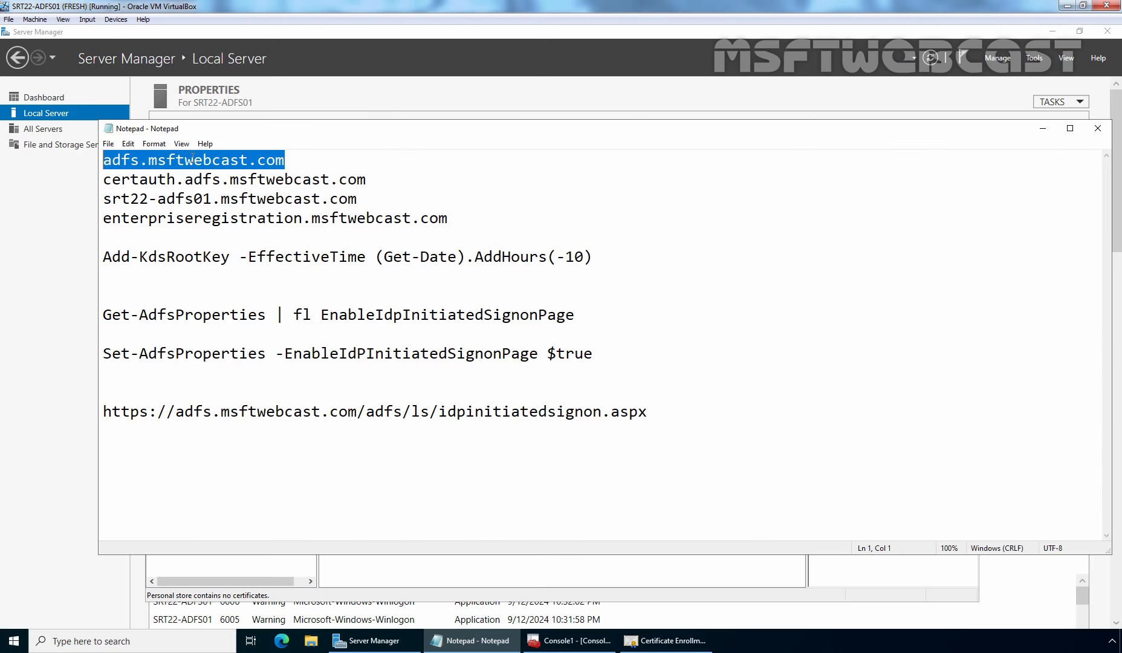
pyautogui.hotkey('ctrl', 'c')
pyautogui.click(569, 640)
pyautogui.click(464, 373)
pyautogui.hotkey('ctrl', 'v')
pyautogui.click(557, 365)
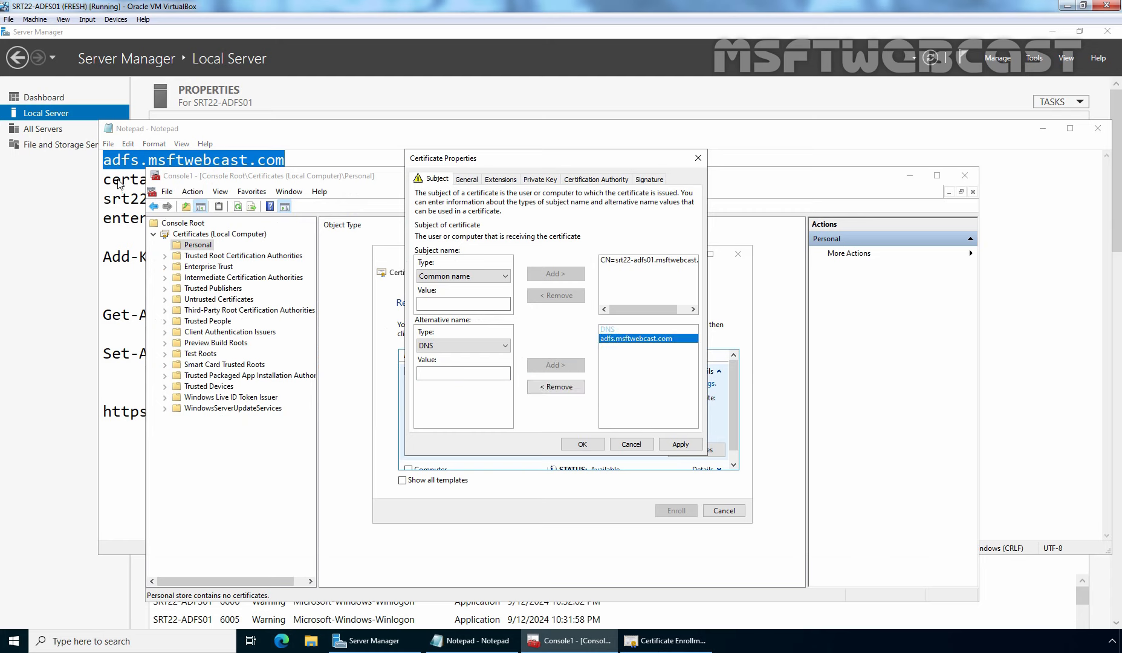
# Add certauth.adfs.msftwebcast.com as a DNS alternative name.
pyautogui.doubleClick(118, 180)
pyautogui.rightClick(119, 181)
pyautogui.click(145, 218)
pyautogui.click(568, 641)
pyautogui.click(461, 373)
pyautogui.hotkey('ctrl', 'v')
pyautogui.click(556, 365)
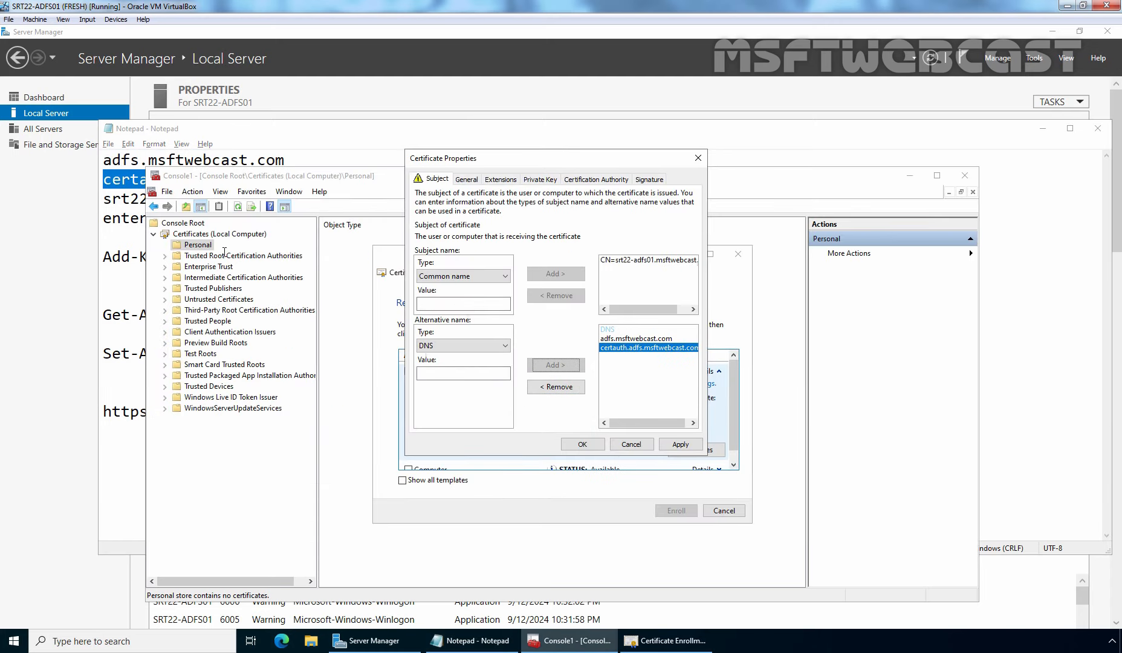
# Add srt22-adfs01.msftwebcast.com as a DNS alternative name.
pyautogui.click(478, 641)
pyautogui.doubleClick(156, 201)
pyautogui.moveTo(360, 200); pyautogui.dragTo(105, 201)
pyautogui.rightClick(118, 199)
pyautogui.click(145, 237)
pyautogui.click(568, 640)
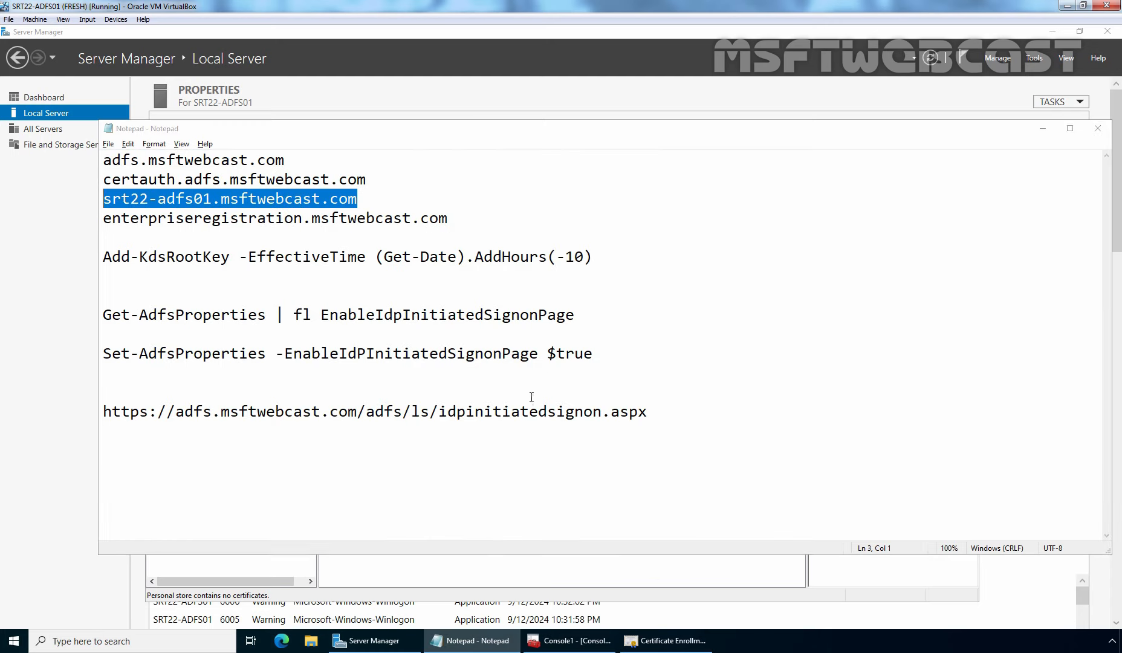
pyautogui.click(463, 373)
pyautogui.hotkey('ctrl', 'v')
pyautogui.click(557, 365)
# Add enterpriseregistration.msftwebcast.com as a DNS alternative name.
pyautogui.click(478, 640)
pyautogui.moveTo(448, 219); pyautogui.dragTo(108, 220)
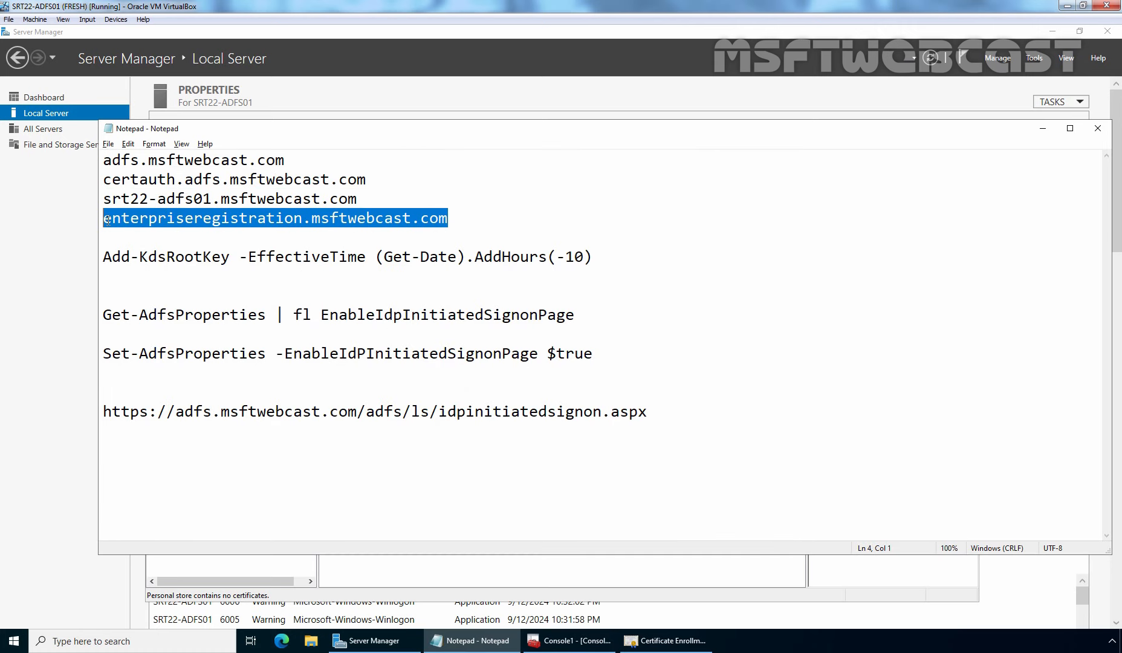
pyautogui.hotkey('ctrl', 'c')
pyautogui.click(568, 640)
pyautogui.click(464, 373)
pyautogui.hotkey('ctrl', 'v')
pyautogui.click(556, 365)
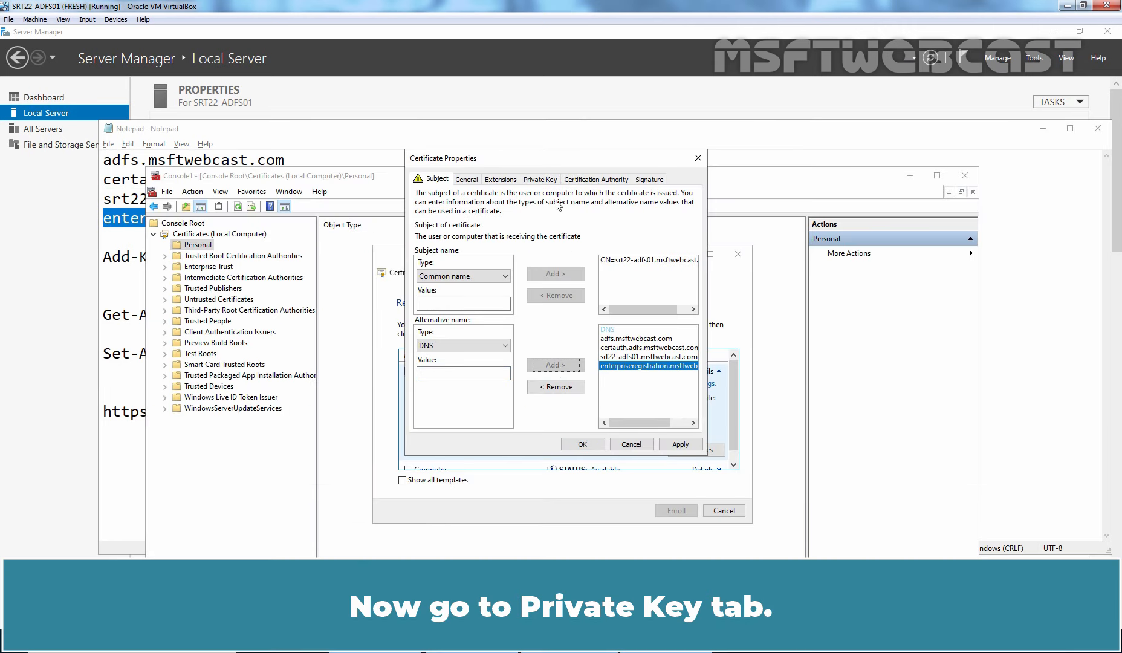
# Make the certificate's private key exportable in Key options and accept the properties.
pyautogui.click(543, 180)
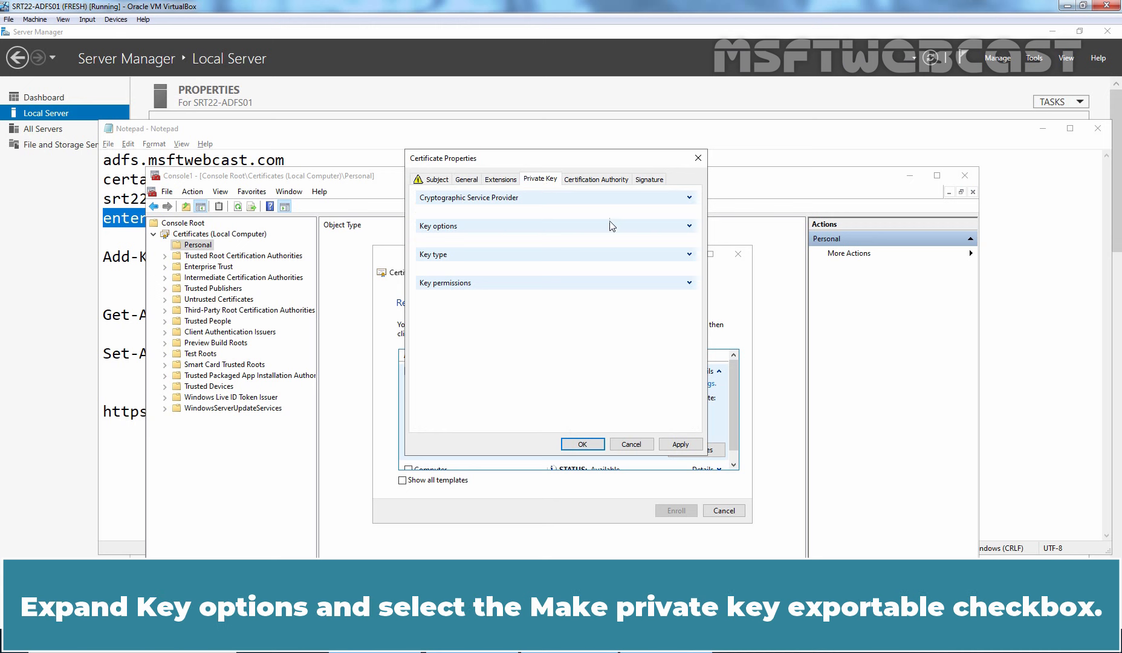
pyautogui.click(689, 226)
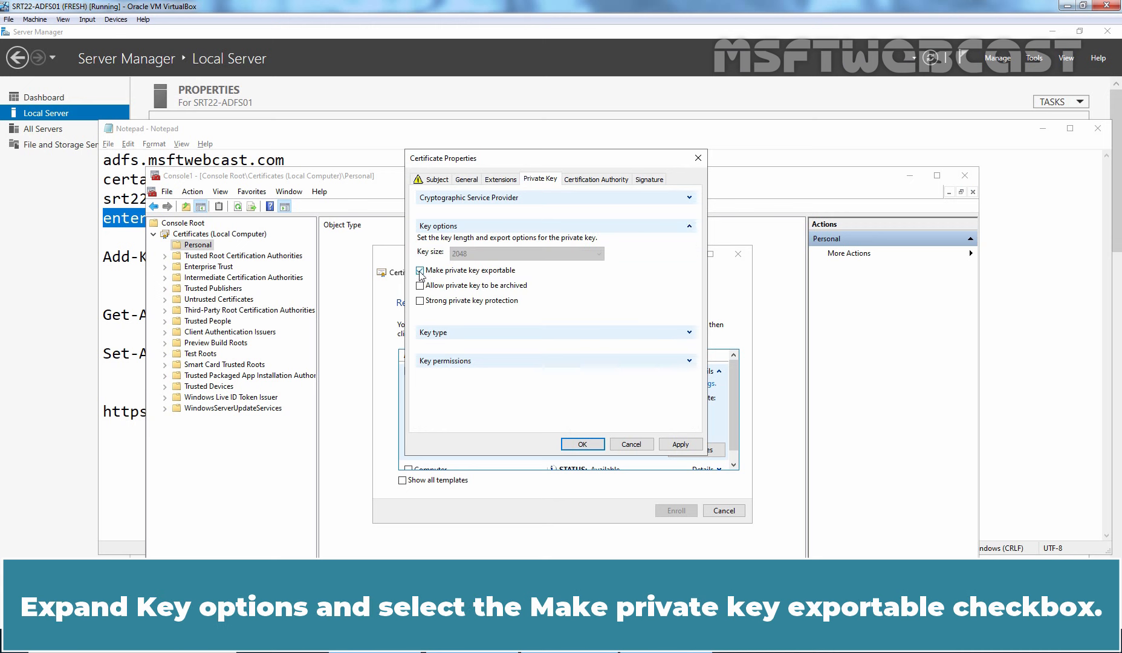
pyautogui.click(681, 445)
pyautogui.click(582, 445)
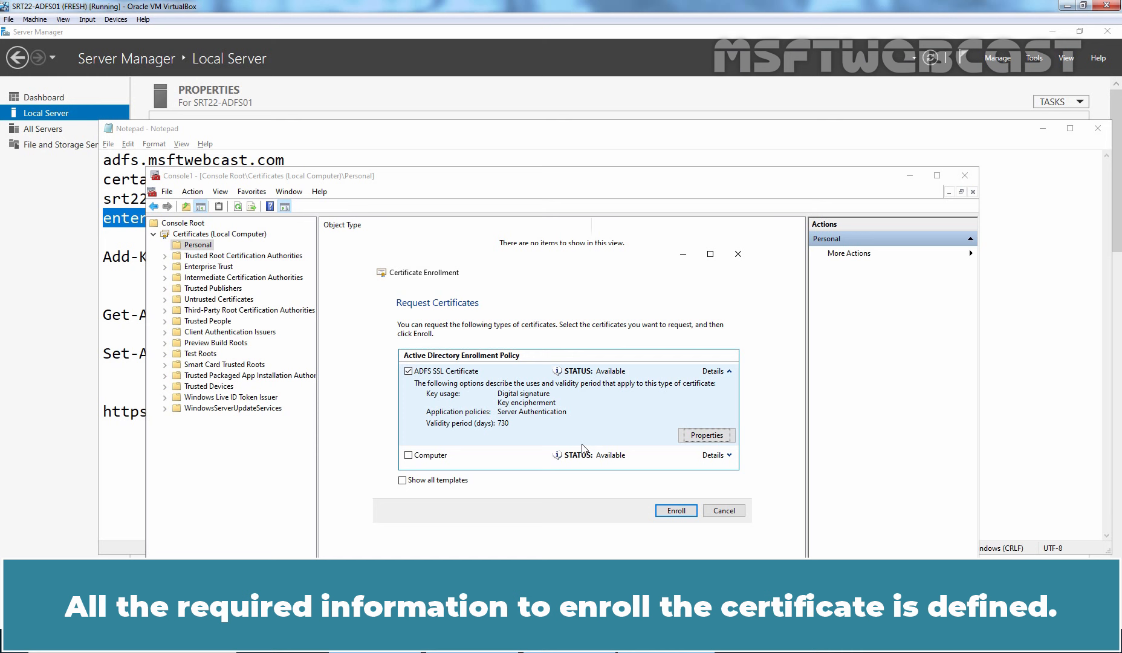
# Enroll the ADFS SSL Certificate and finish once its status shows Succeeded.
pyautogui.click(676, 512)
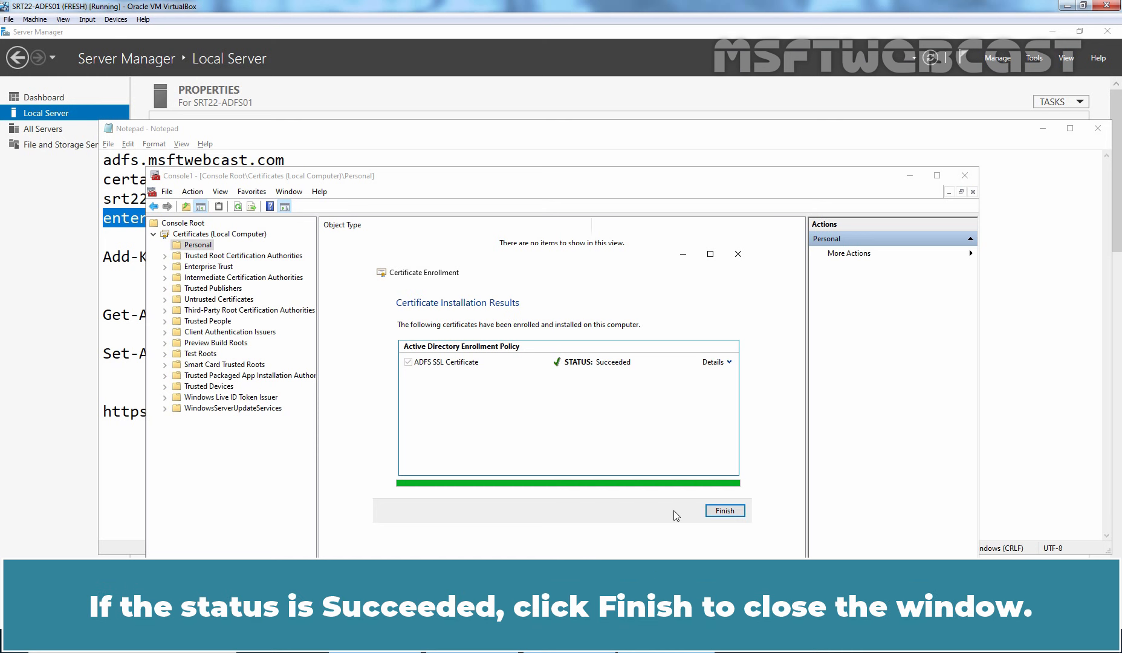
pyautogui.click(728, 512)
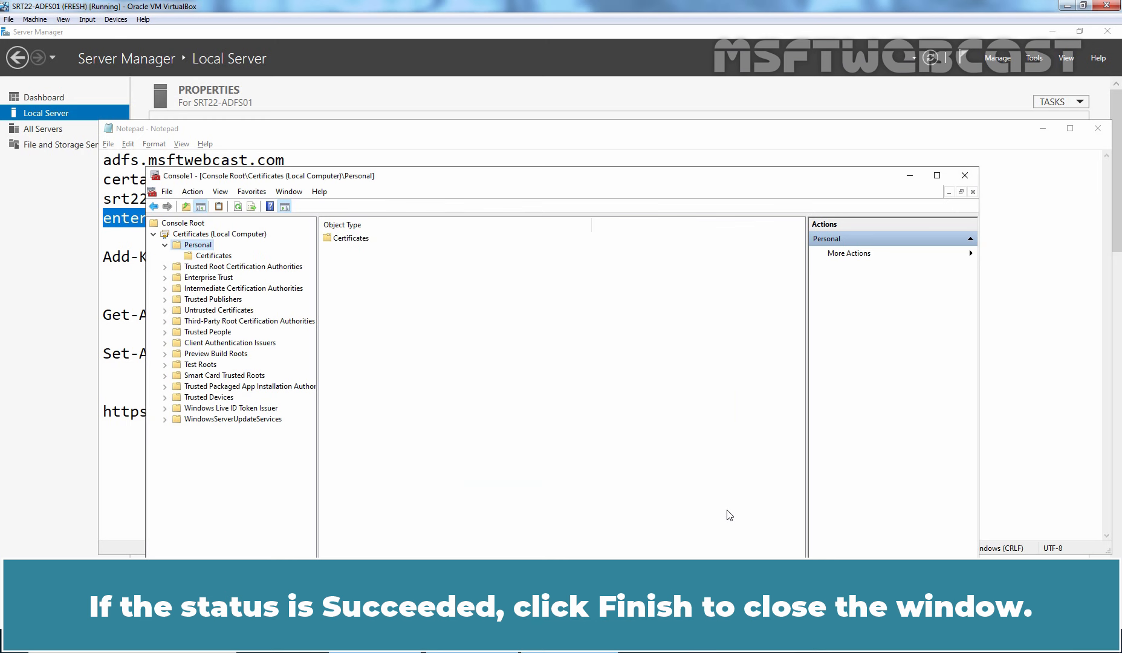
# Open the srt22-adfs01.msftwebcast.com certificate and check its Subject Alternative Name DNS entries.
pyautogui.click(211, 257)
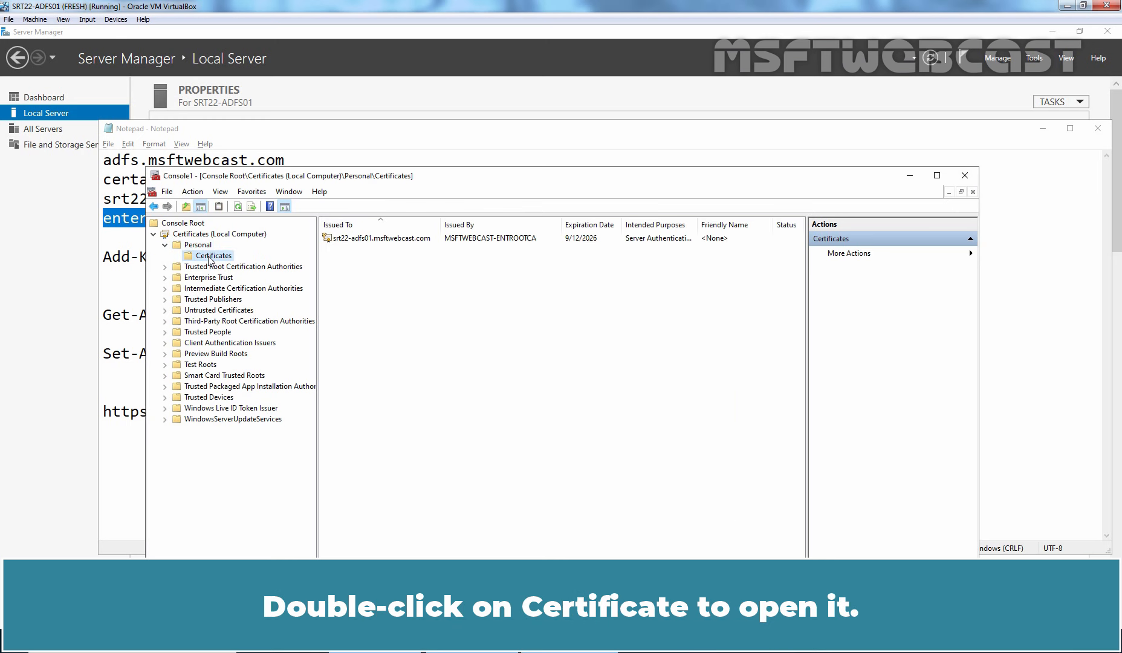
pyautogui.doubleClick(365, 240)
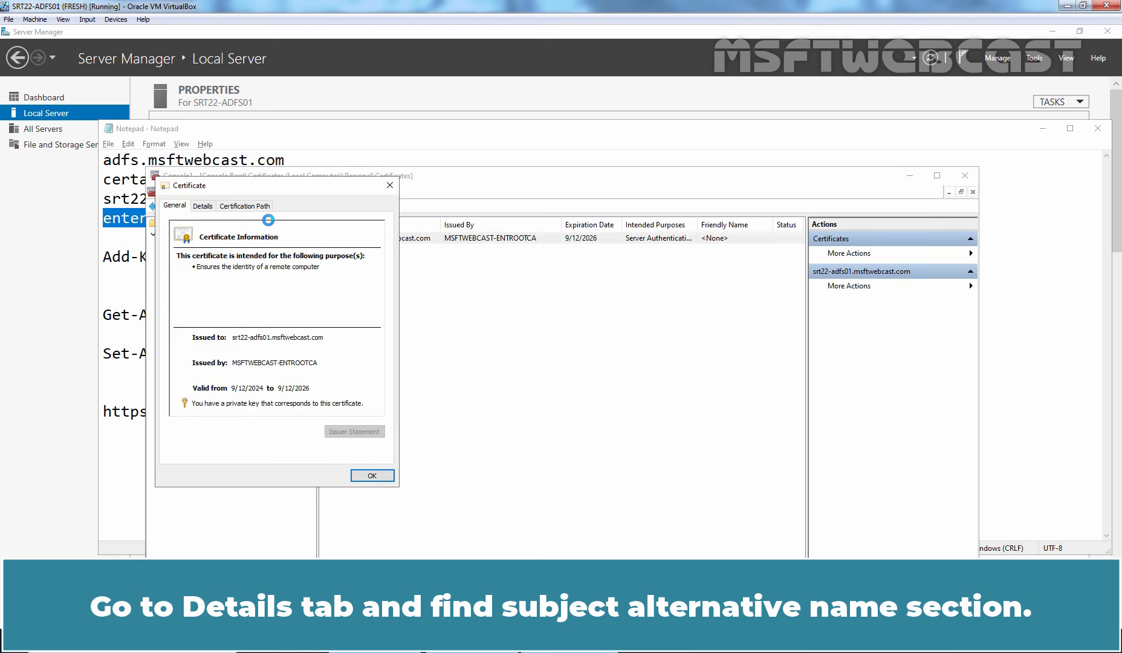
pyautogui.click(204, 206)
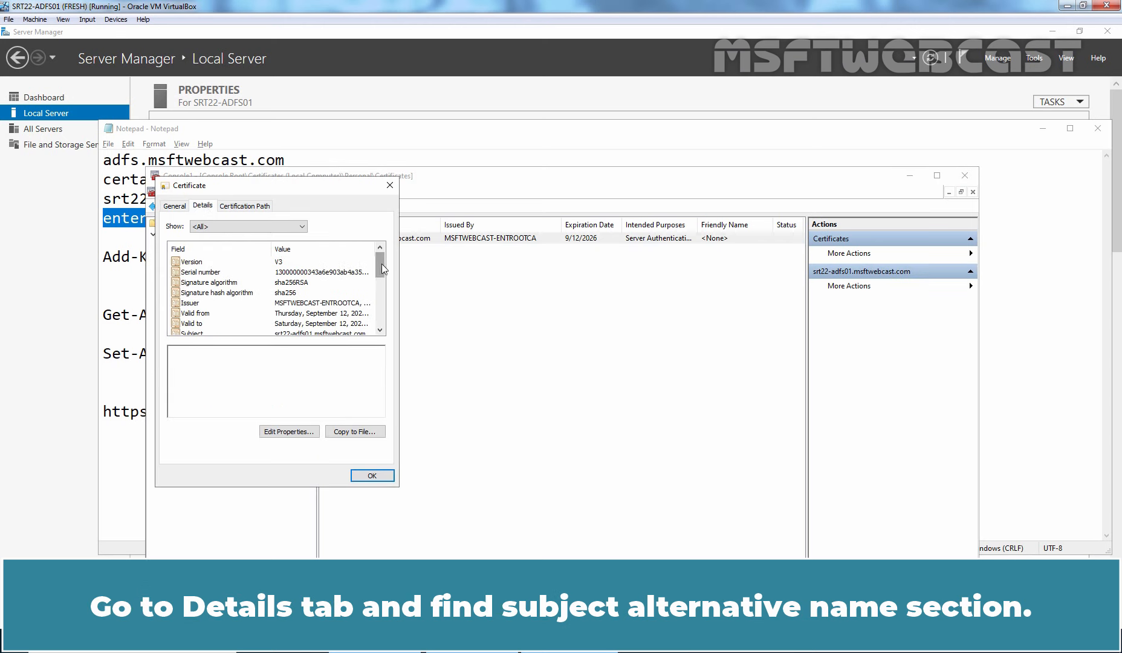
pyautogui.moveTo(382, 264); pyautogui.dragTo(381, 301)
pyautogui.click(237, 304)
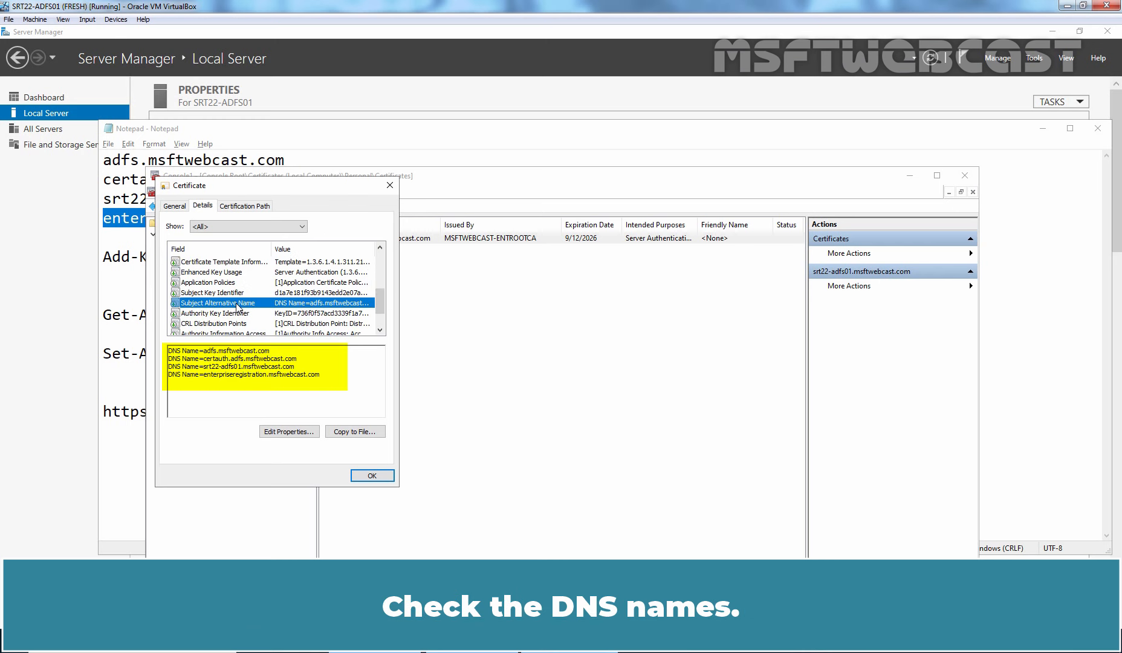
pyautogui.click(372, 475)
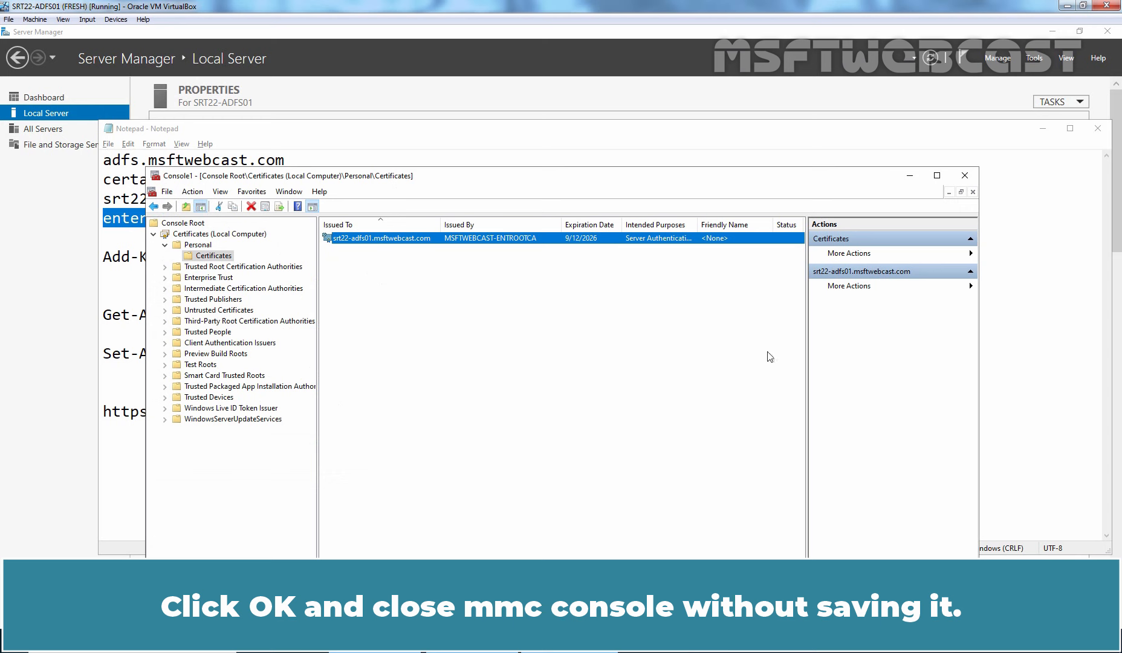
# Close the certificates console without saving its settings and switch to Server Manager's Local Server page.
pyautogui.click(965, 176)
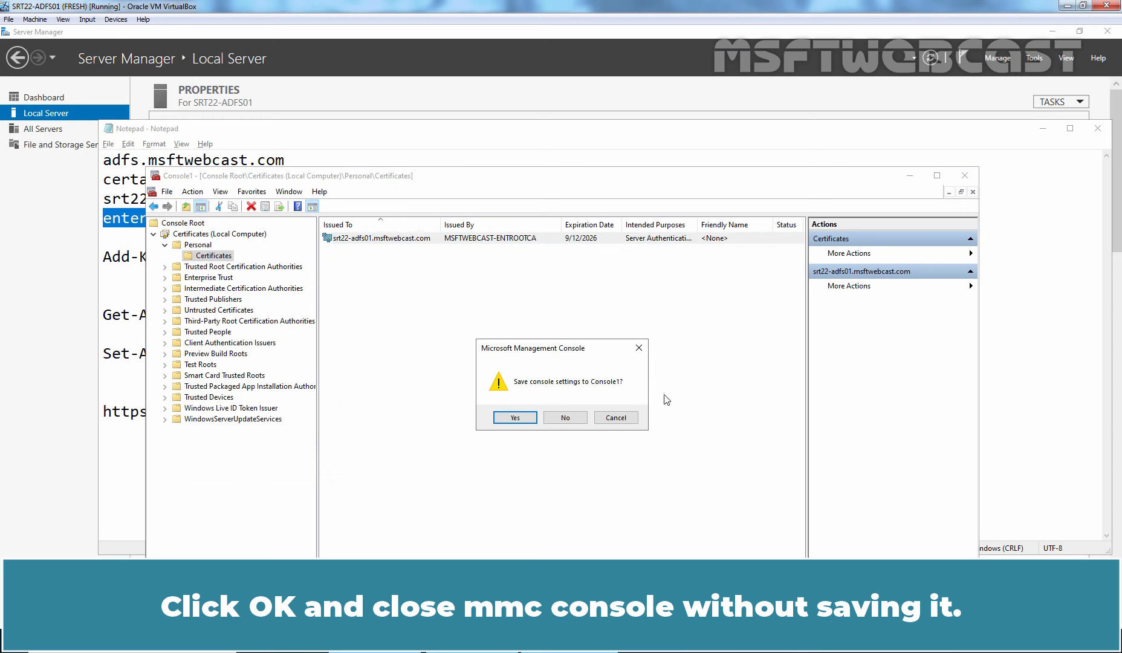
pyautogui.click(568, 418)
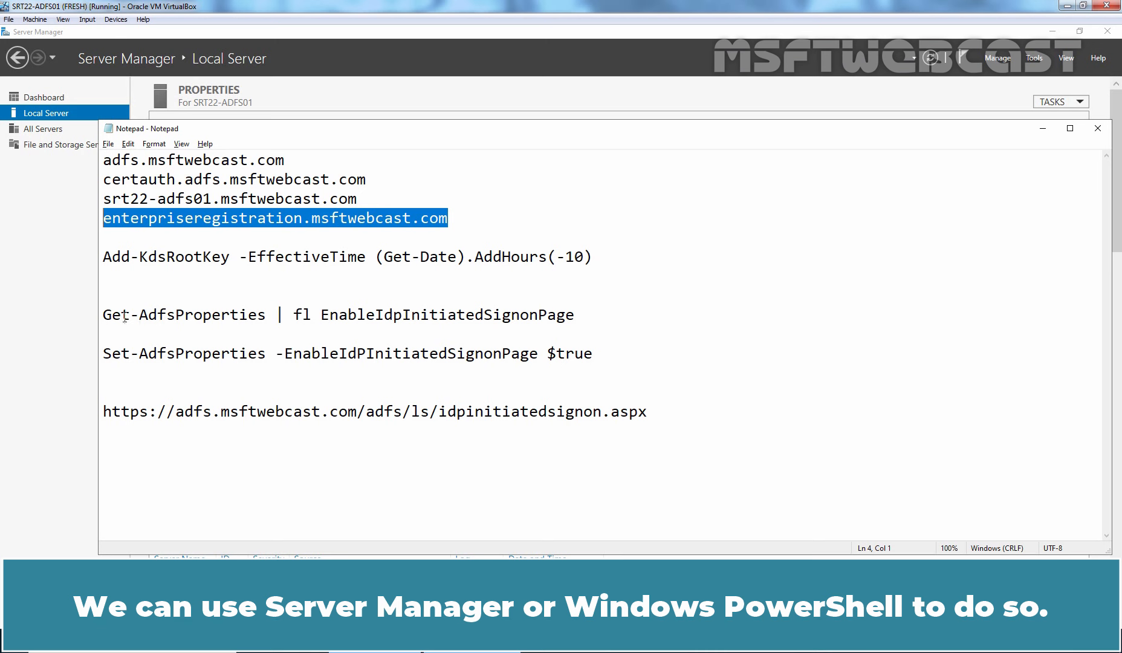
pyautogui.click(56, 292)
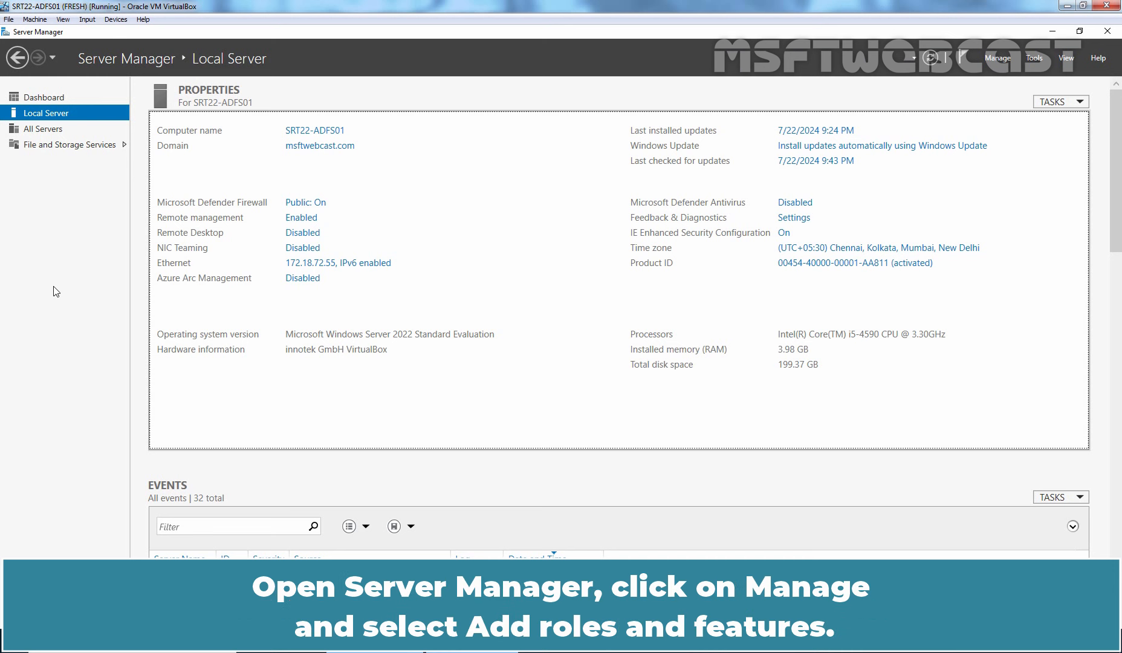
# Start Add Roles and Features with role-based installation targeting SRT22-ADFS01, up to Select server roles.
pyautogui.click(1001, 59)
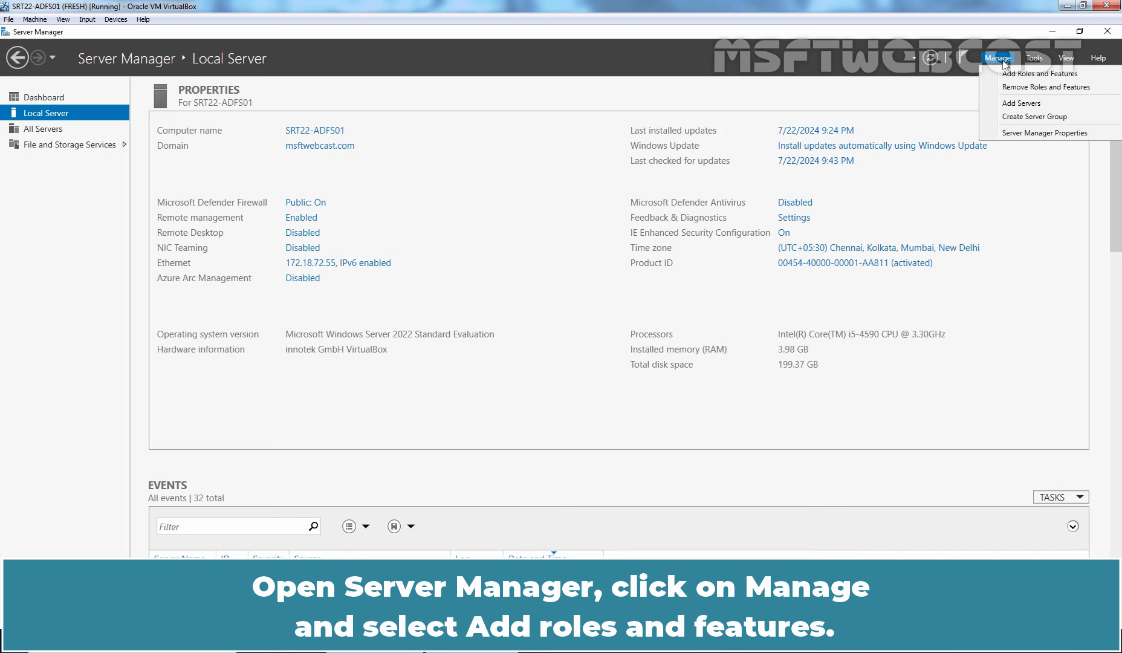
pyautogui.click(1048, 75)
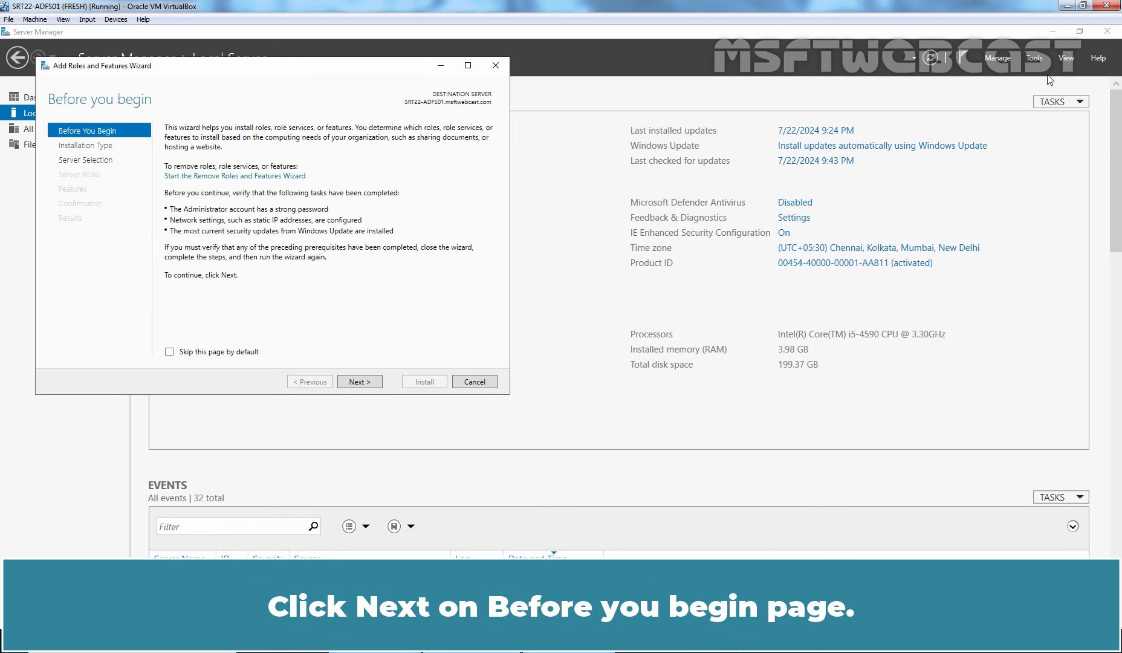
pyautogui.click(358, 382)
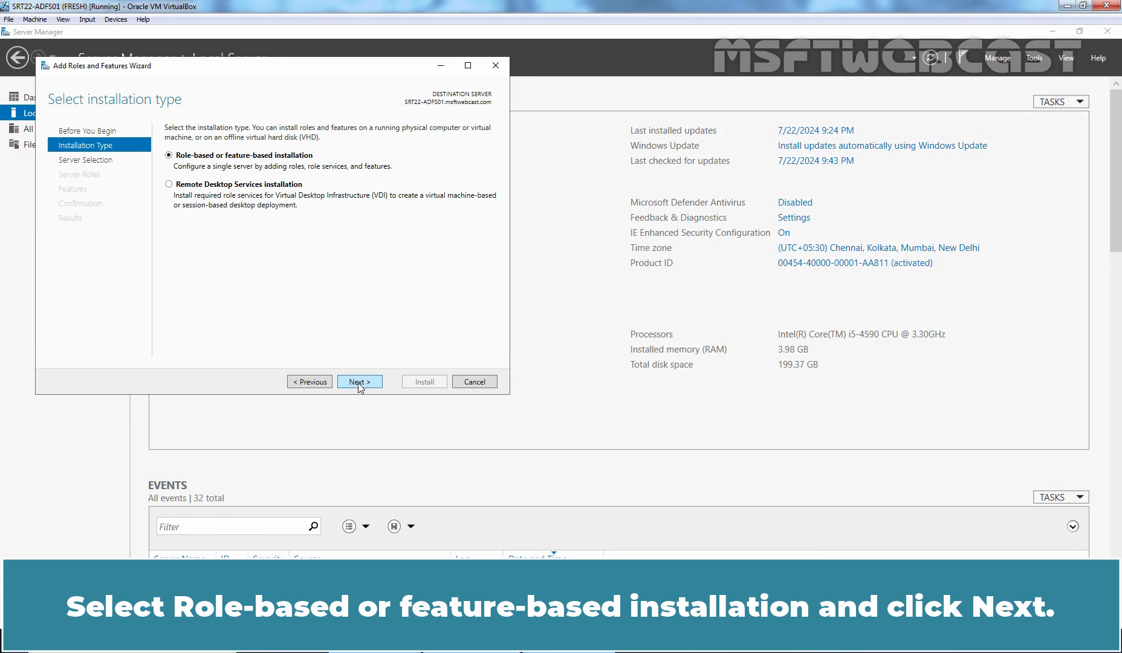
pyautogui.click(358, 383)
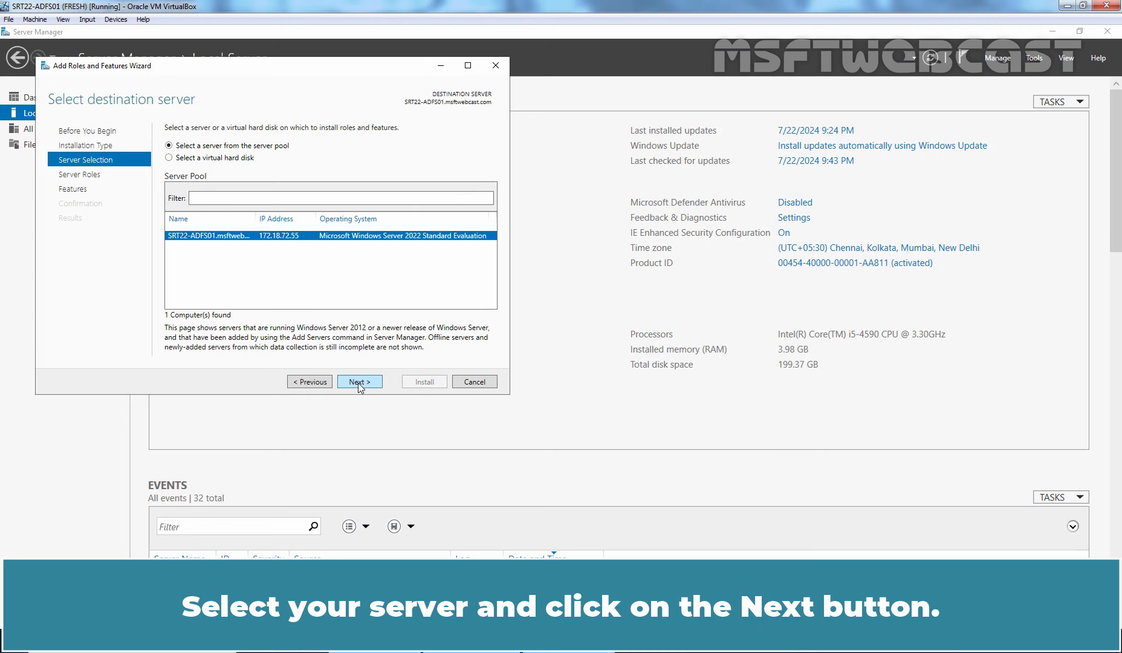
pyautogui.click(358, 382)
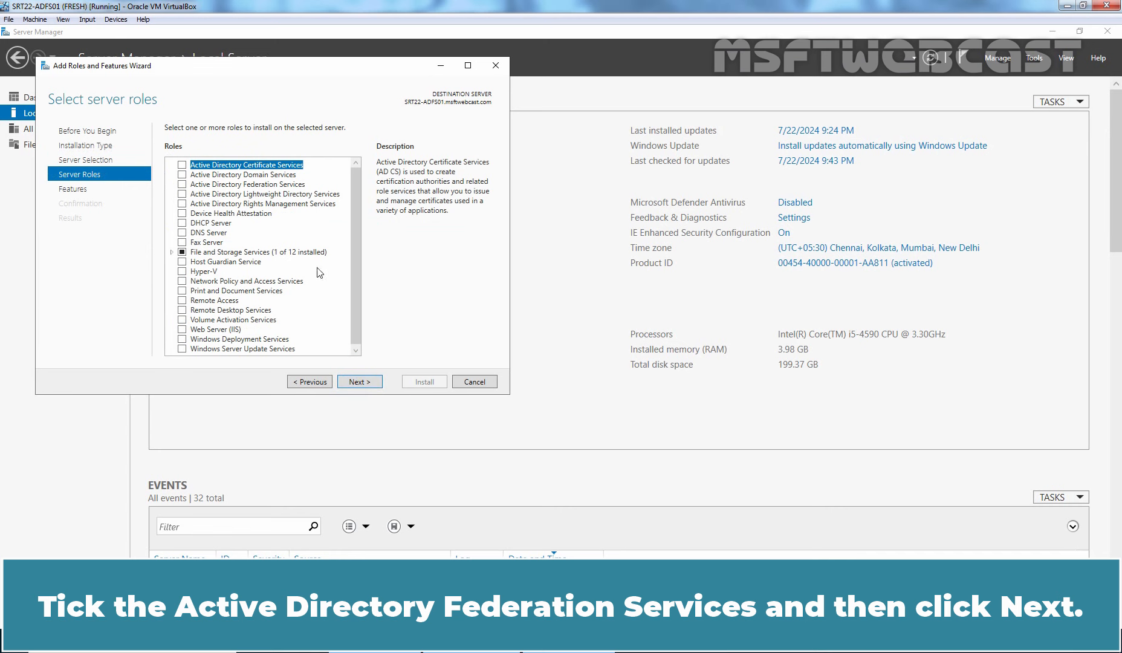
# Select the Active Directory Federation Services role, adding no extra features.
pyautogui.click(182, 185)
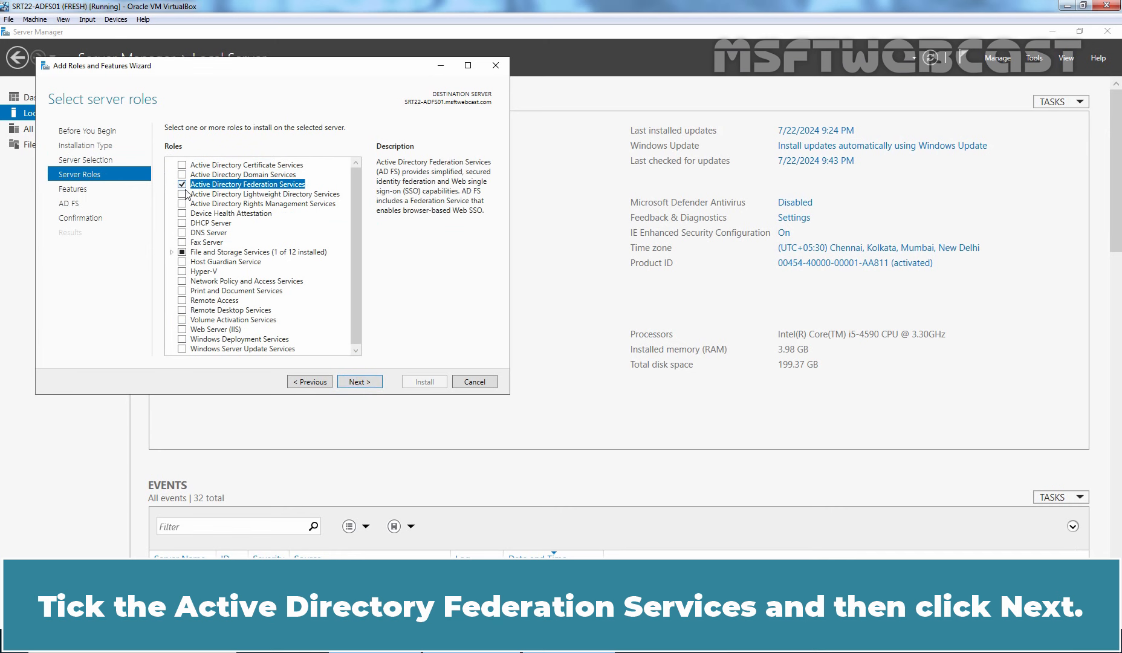
pyautogui.click(358, 382)
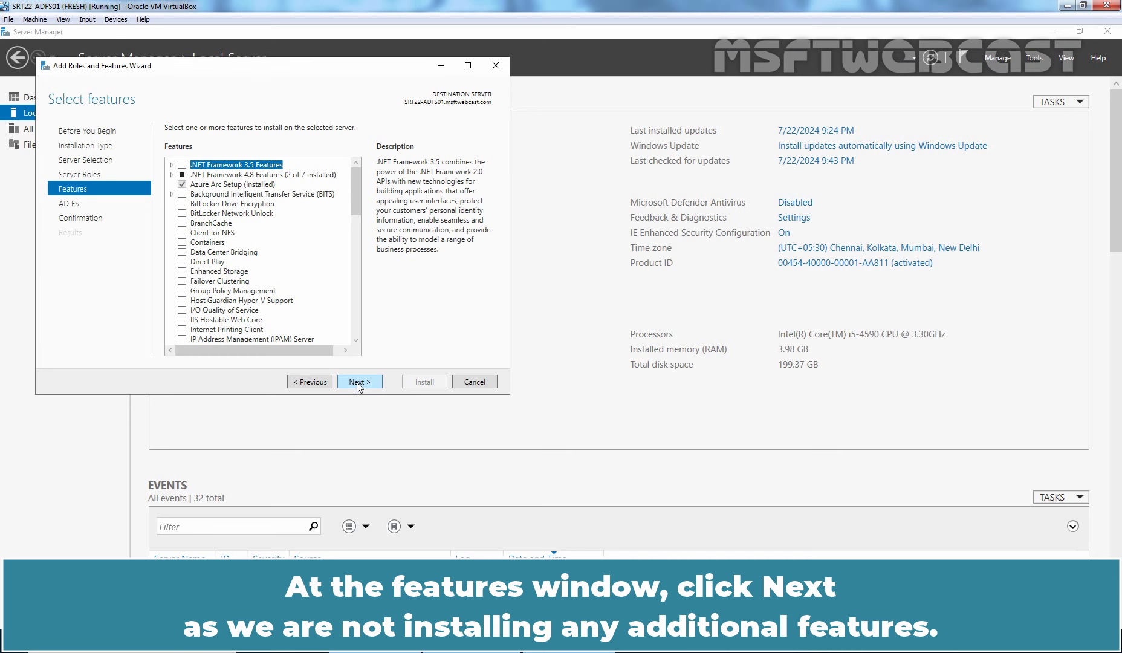
pyautogui.click(358, 382)
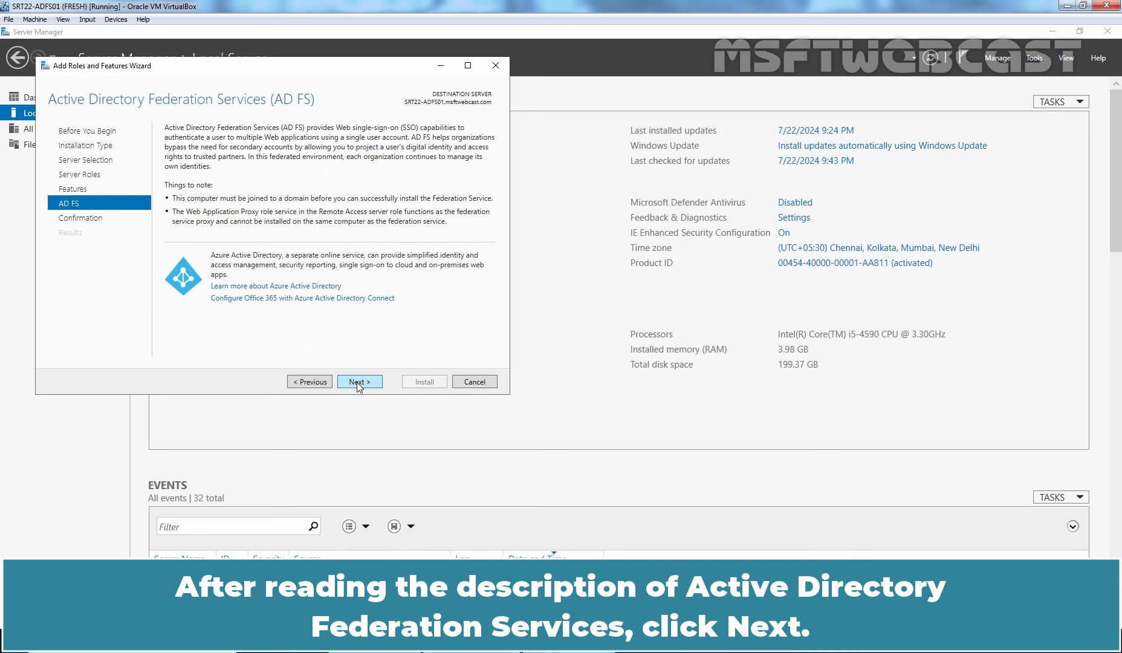
# Install the AD FS role, then launch configuration of the federation service on this server.
pyautogui.click(358, 382)
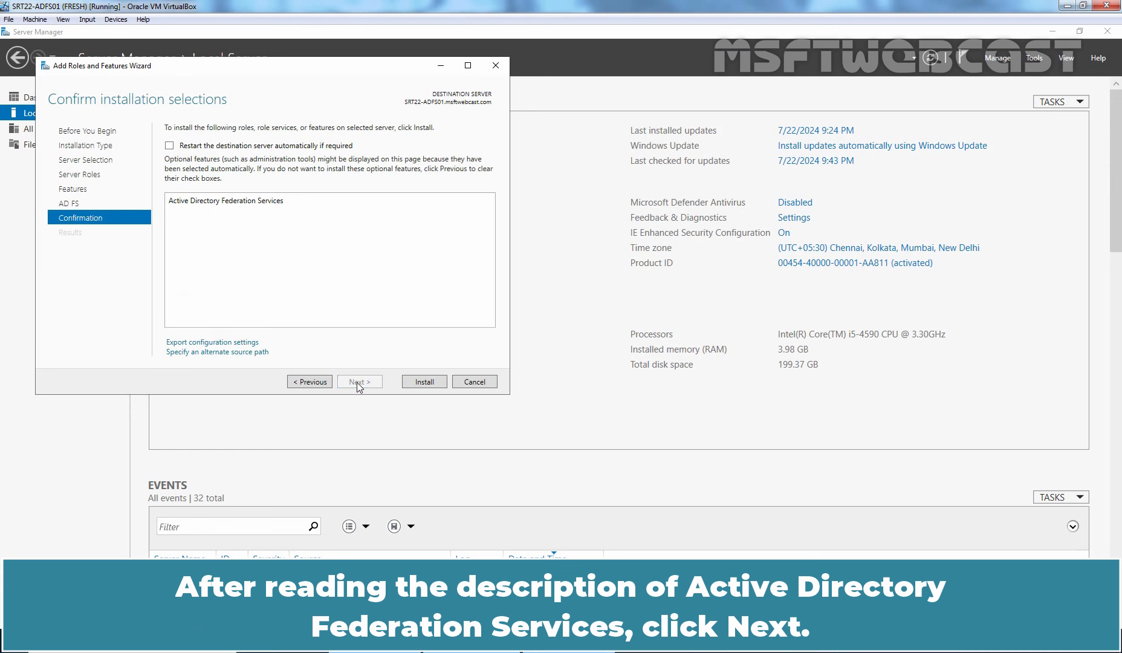
pyautogui.click(424, 387)
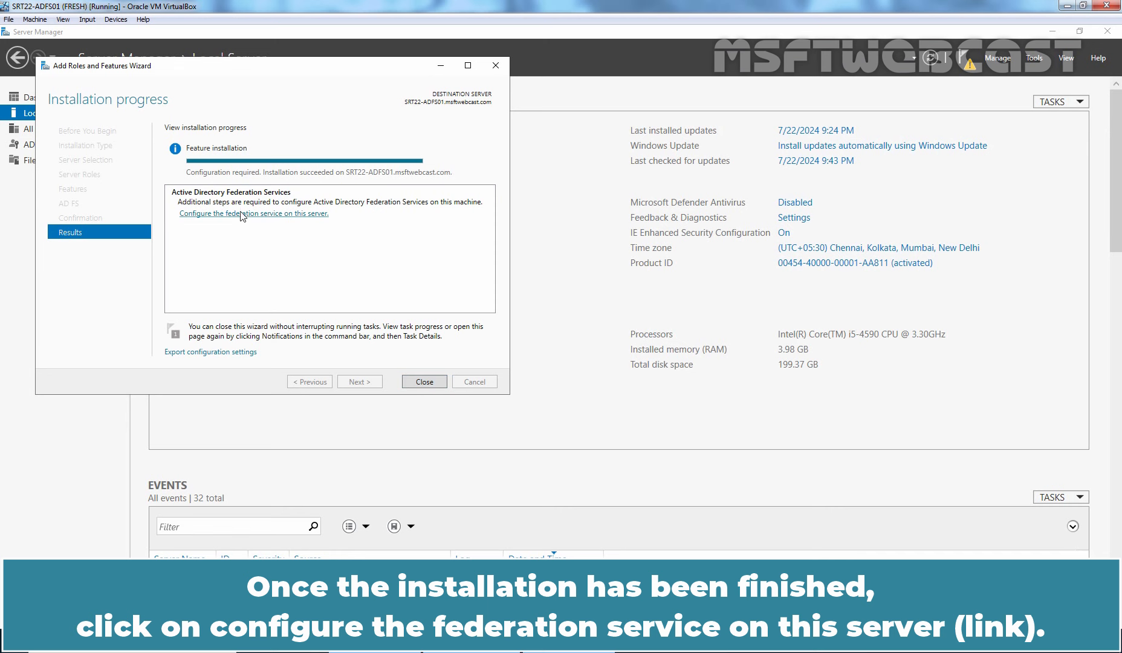
pyautogui.click(300, 214)
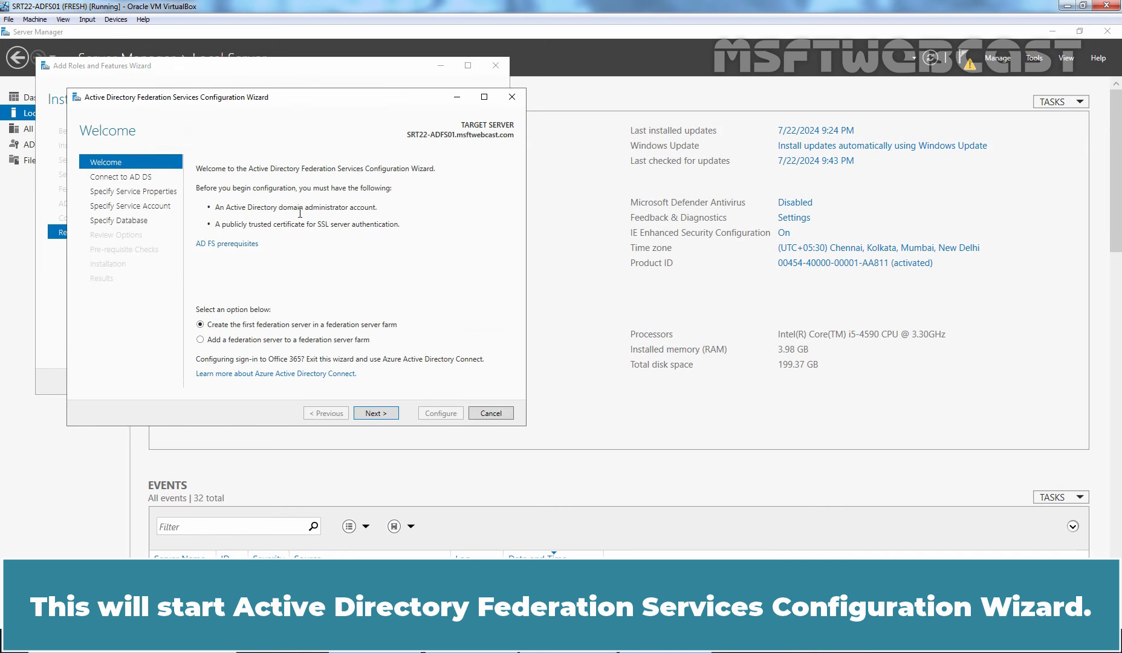
# Create the first federation server in a new farm using the current domain administrator account.
pyautogui.click(496, 66)
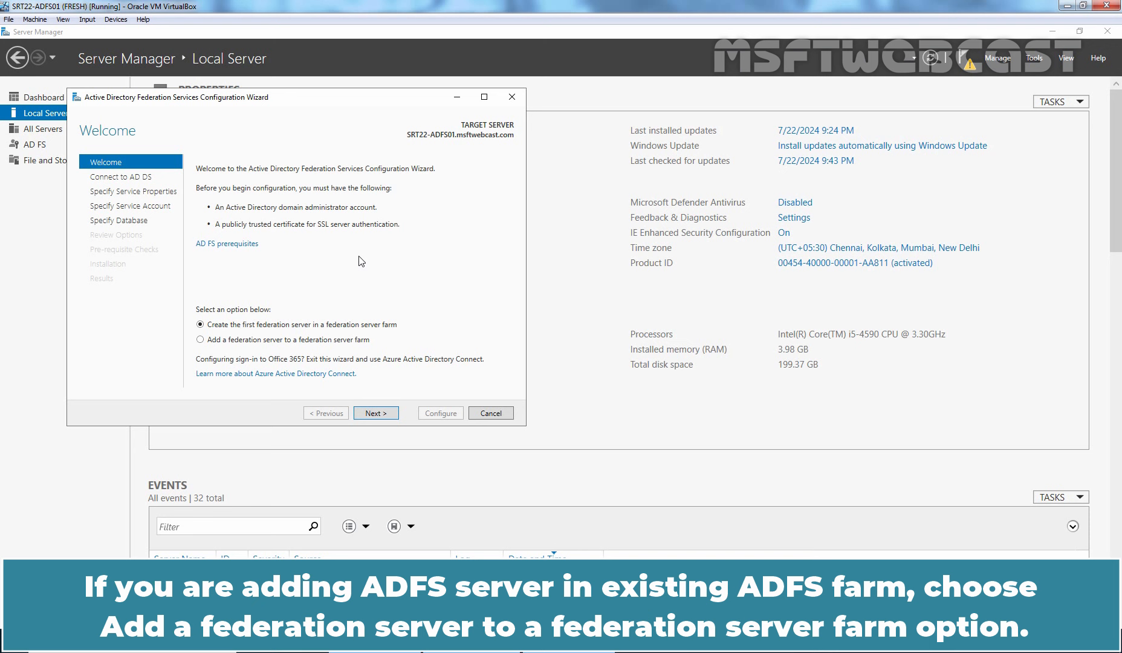
pyautogui.click(227, 342)
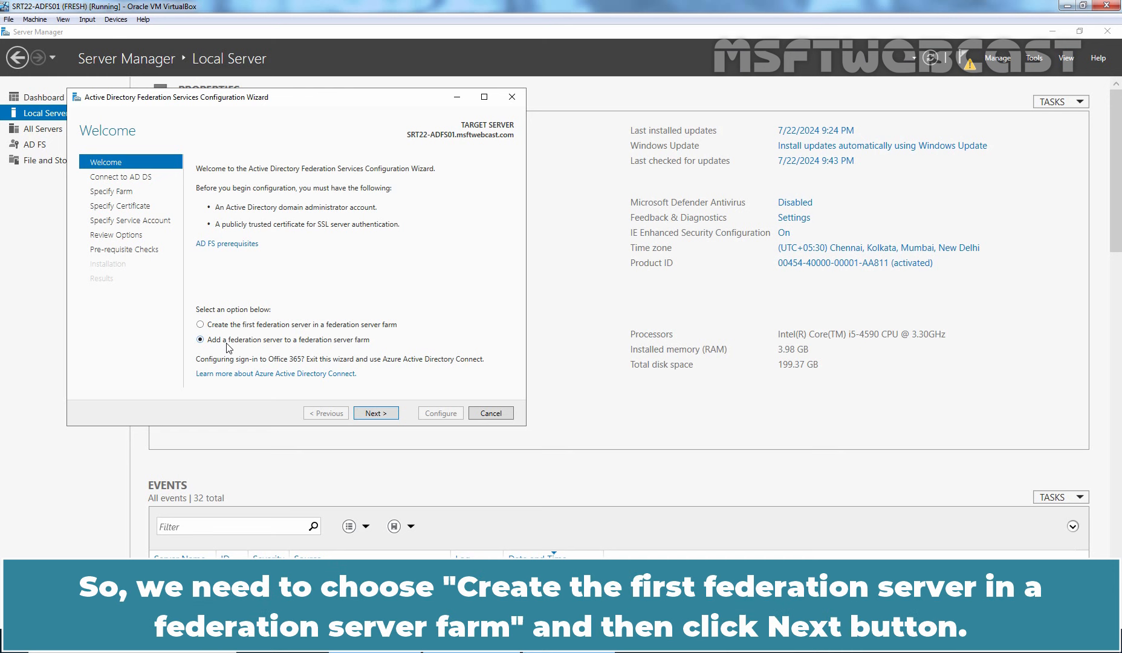
pyautogui.click(234, 328)
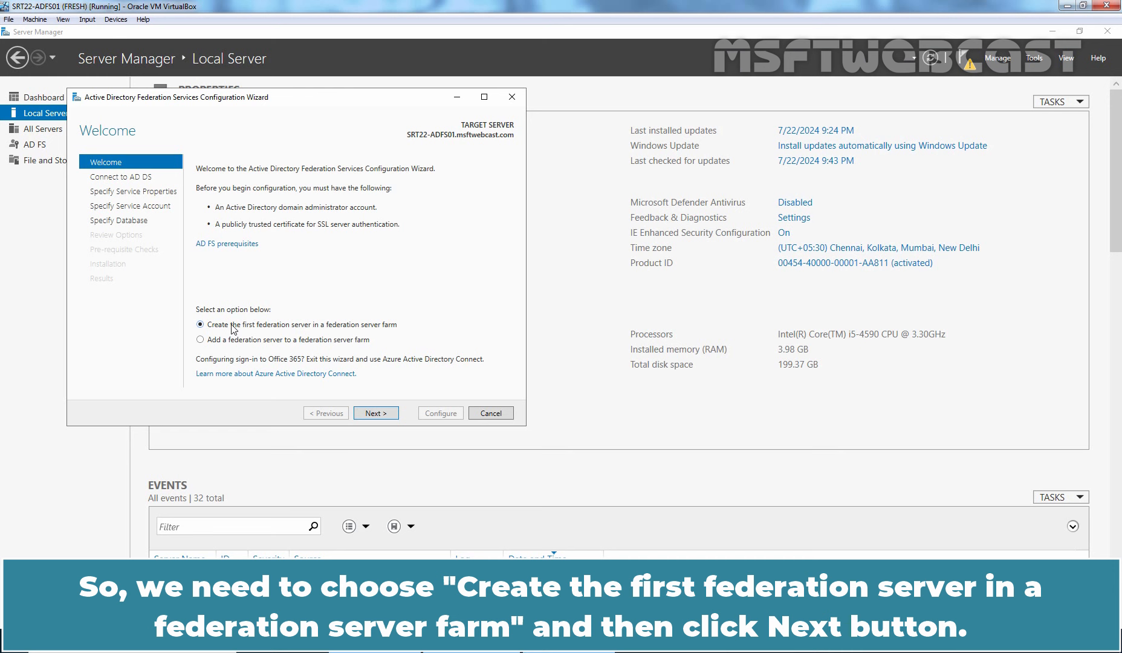
pyautogui.click(375, 415)
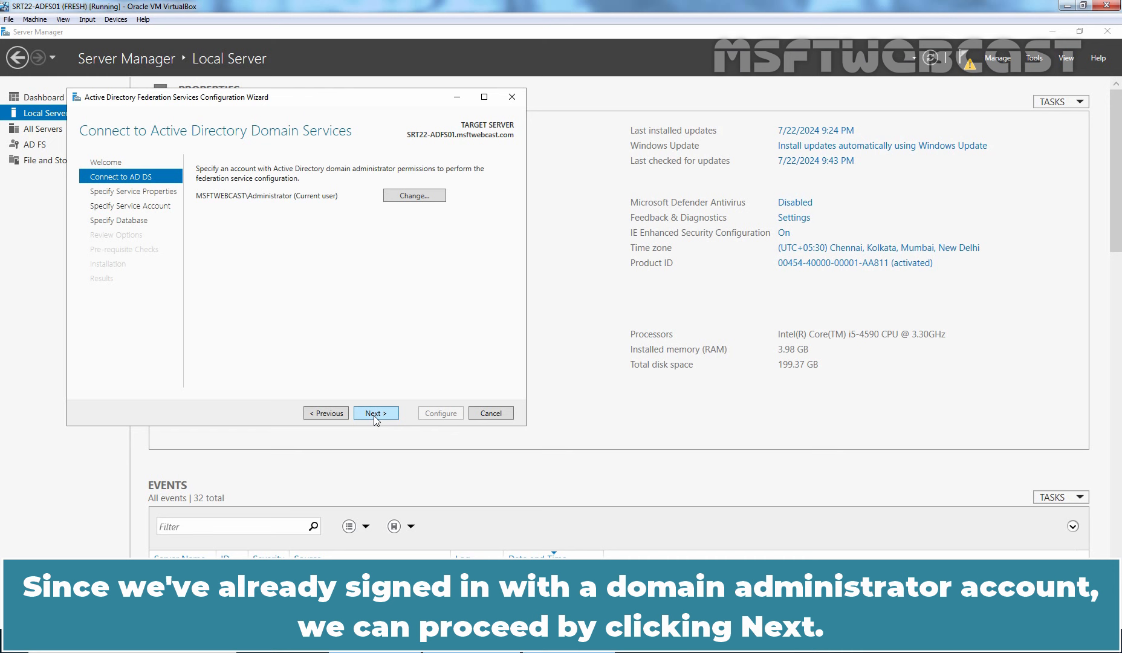
pyautogui.click(375, 413)
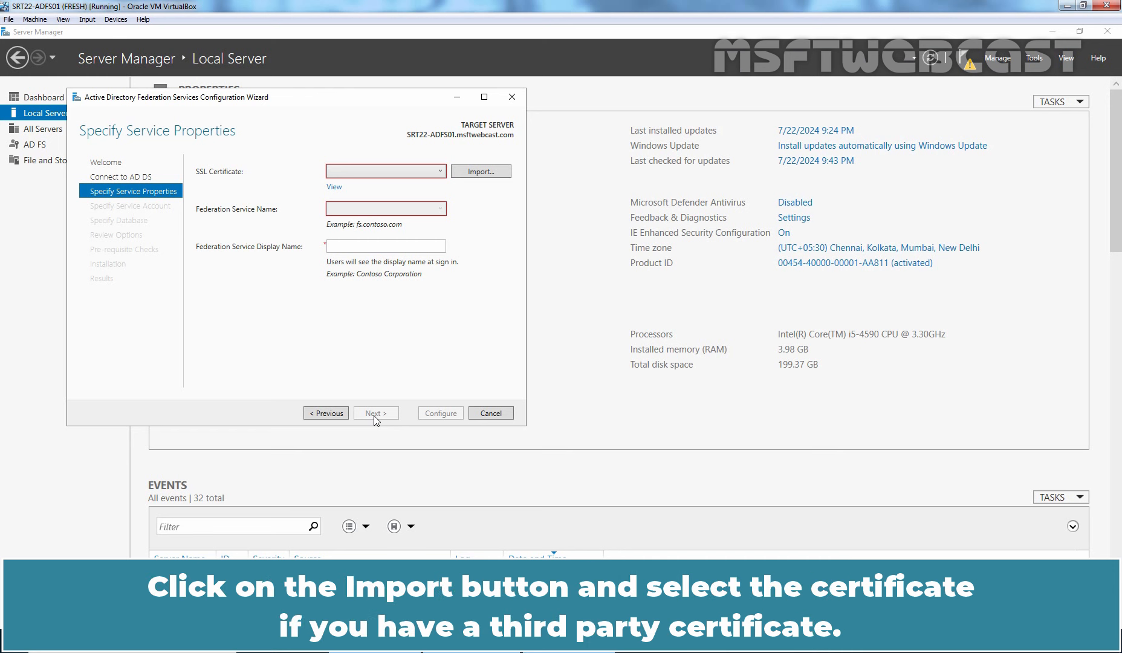
# Select the srt22-adfs01.msftwebcast.com SSL certificate and verify its Subject Alternative Name entries.
pyautogui.click(483, 172)
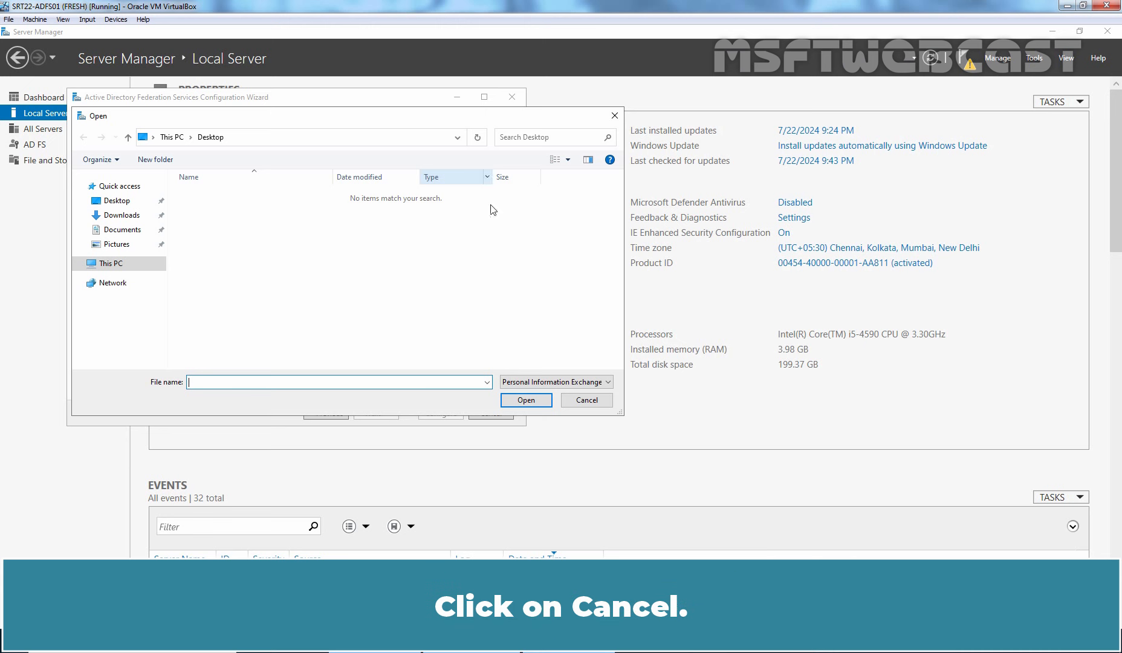
pyautogui.click(582, 402)
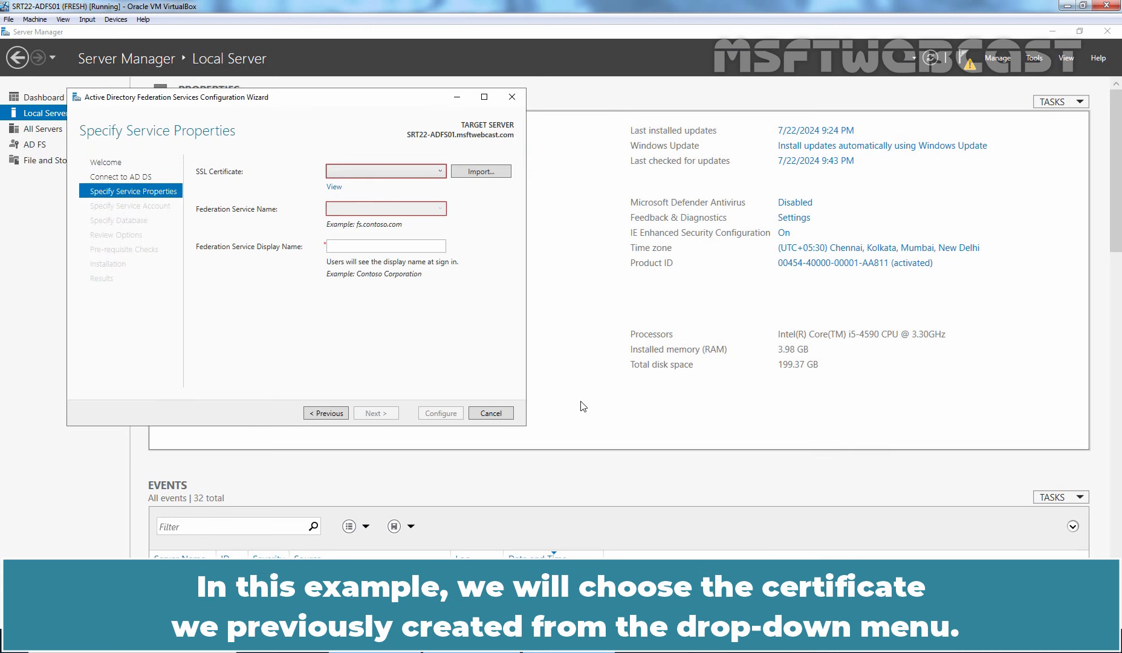
pyautogui.click(439, 174)
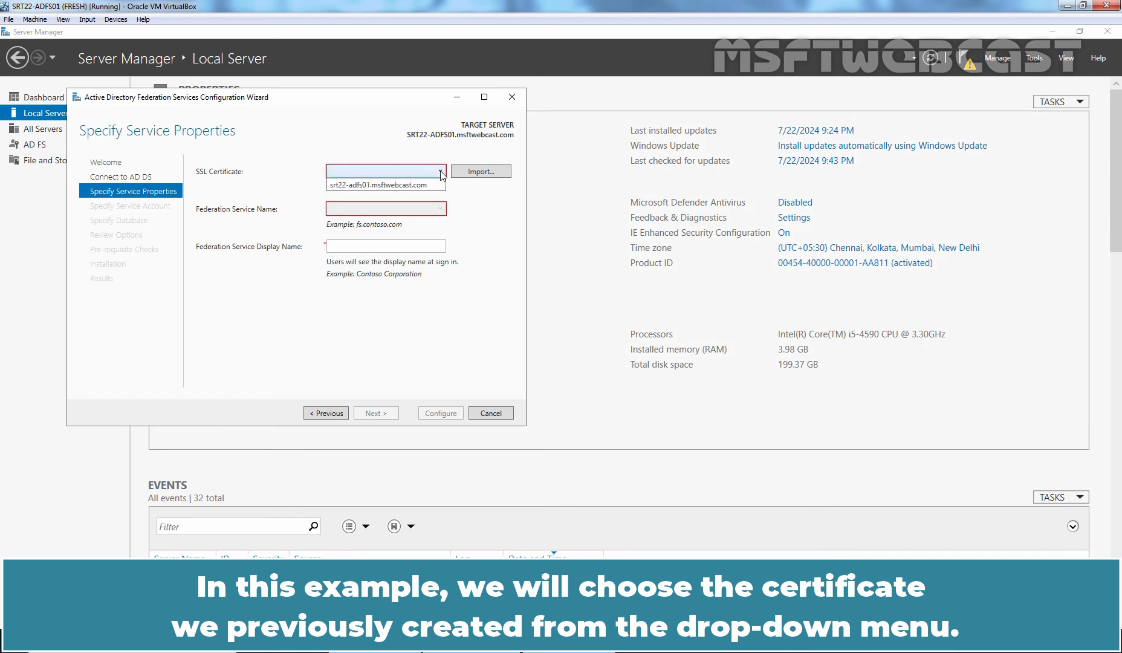
pyautogui.click(436, 184)
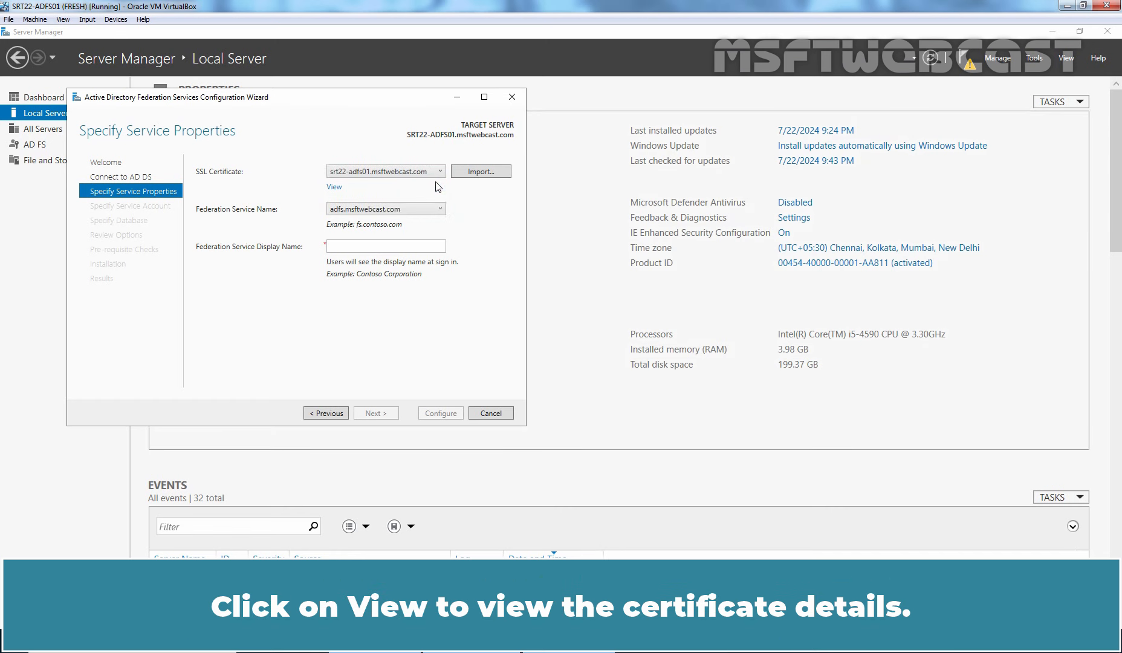
pyautogui.click(334, 188)
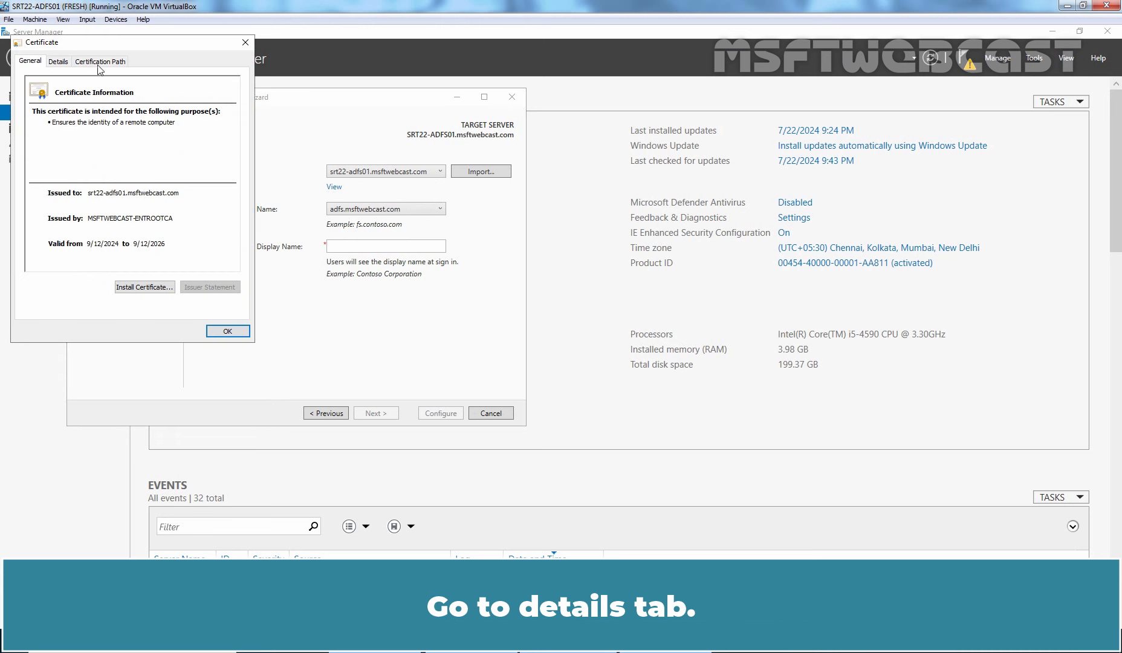
pyautogui.click(63, 60)
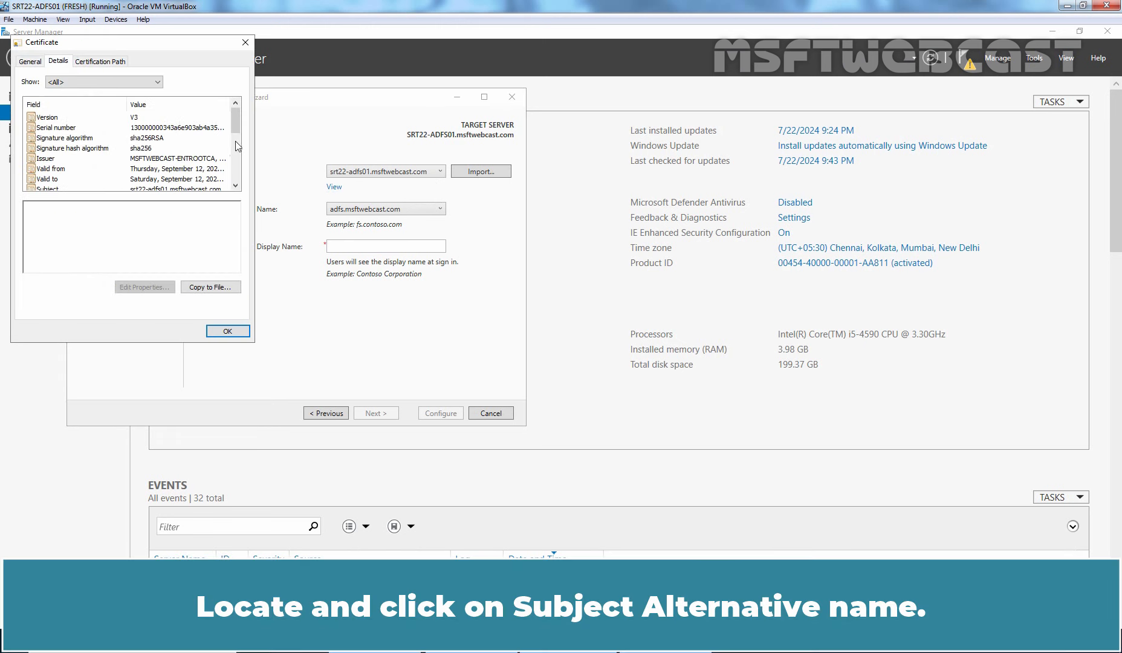
pyautogui.moveTo(238, 117); pyautogui.dragTo(235, 159)
pyautogui.click(105, 149)
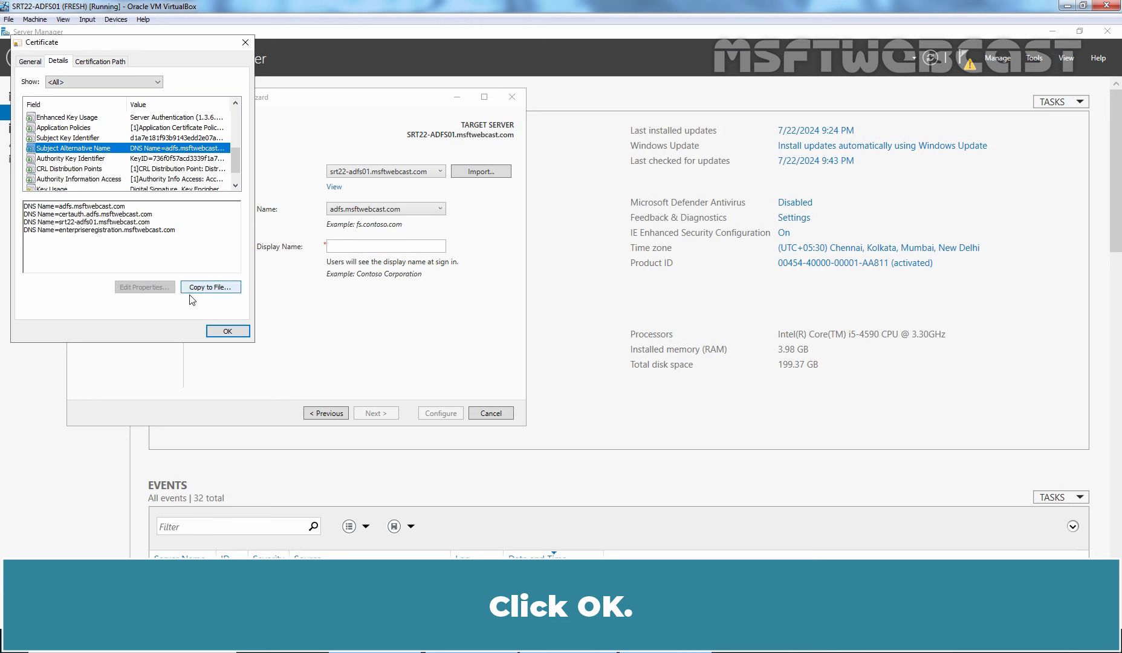
pyautogui.click(225, 330)
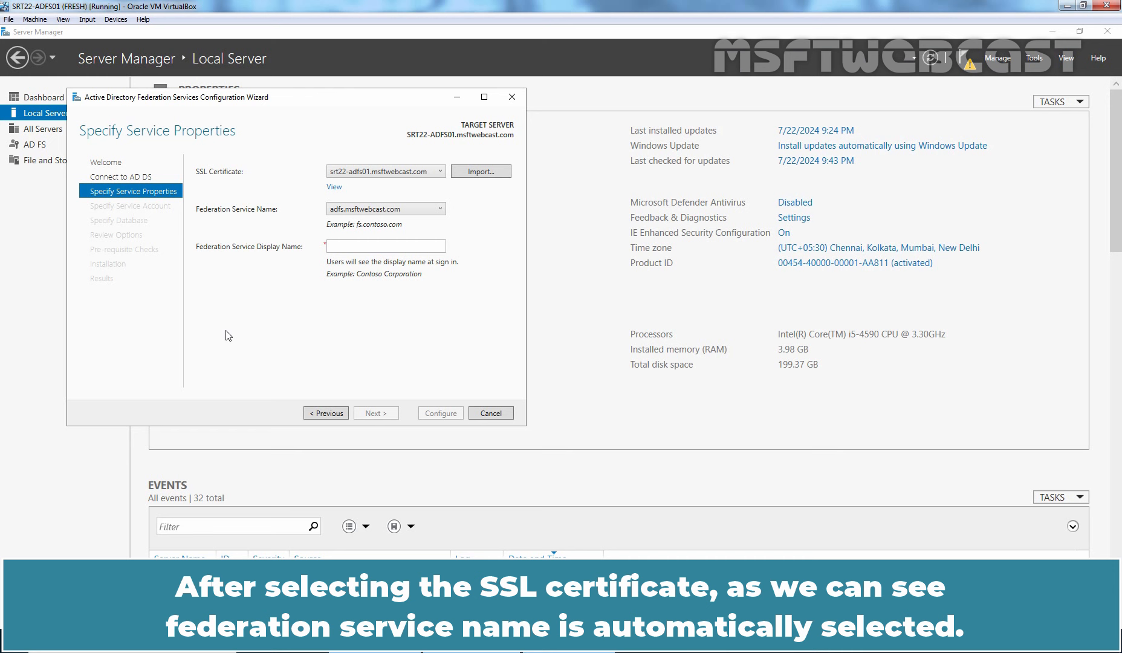
# Keep adfs.msftwebcast.com as the service name and enter display name 'MSFTWebcast ADFS'.
pyautogui.click(442, 210)
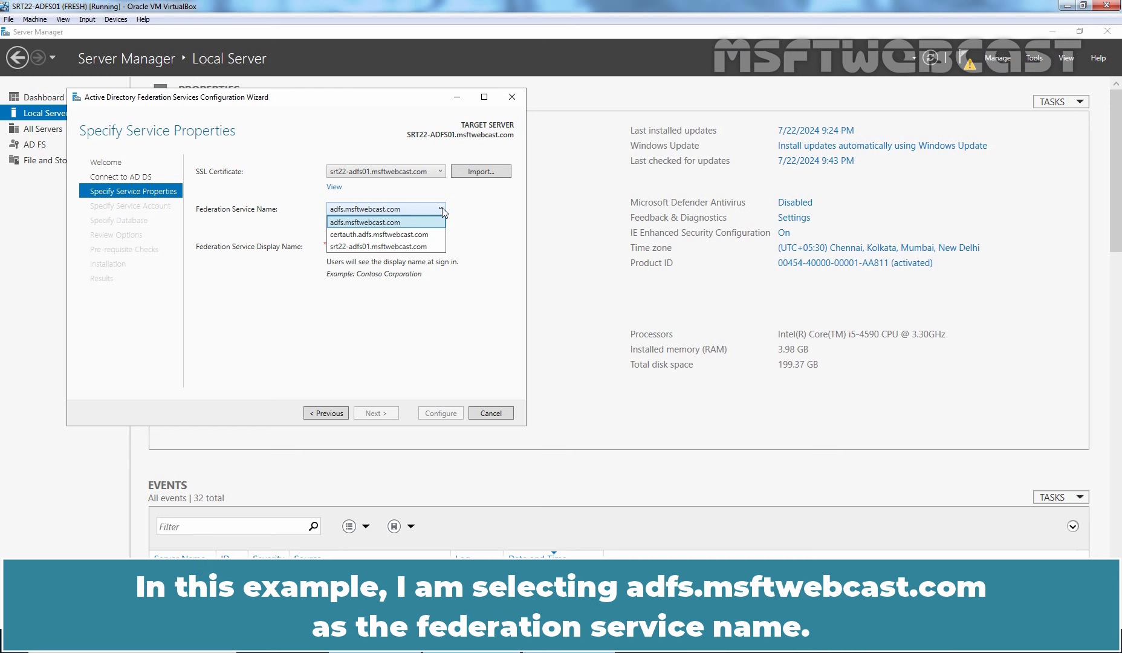
pyautogui.click(444, 212)
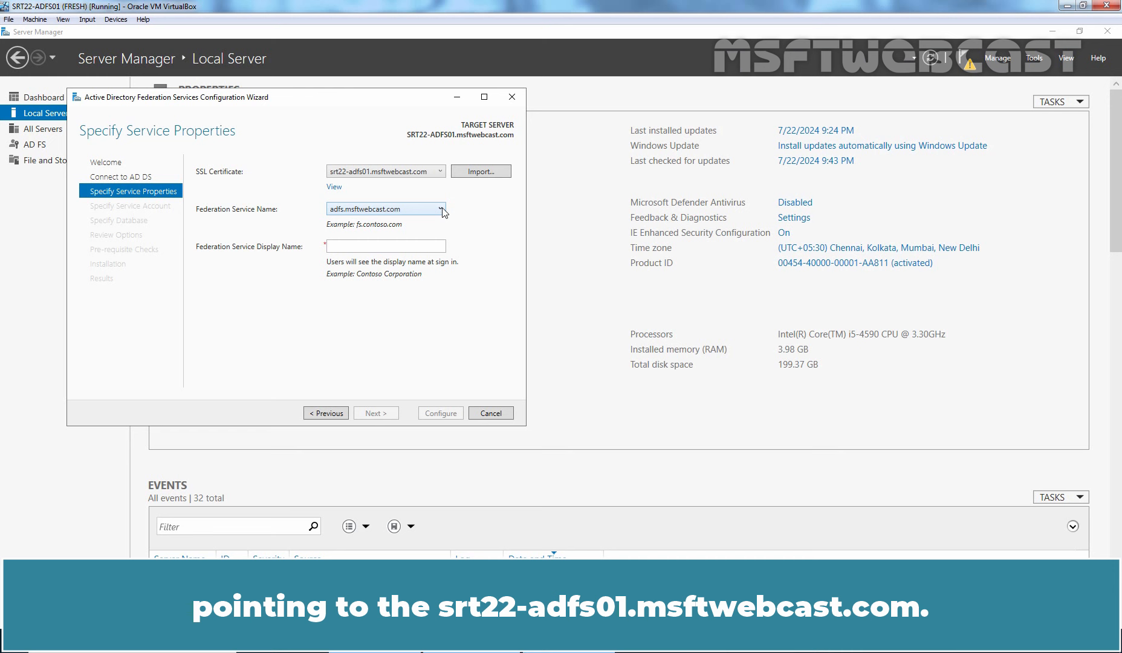
pyautogui.click(368, 249)
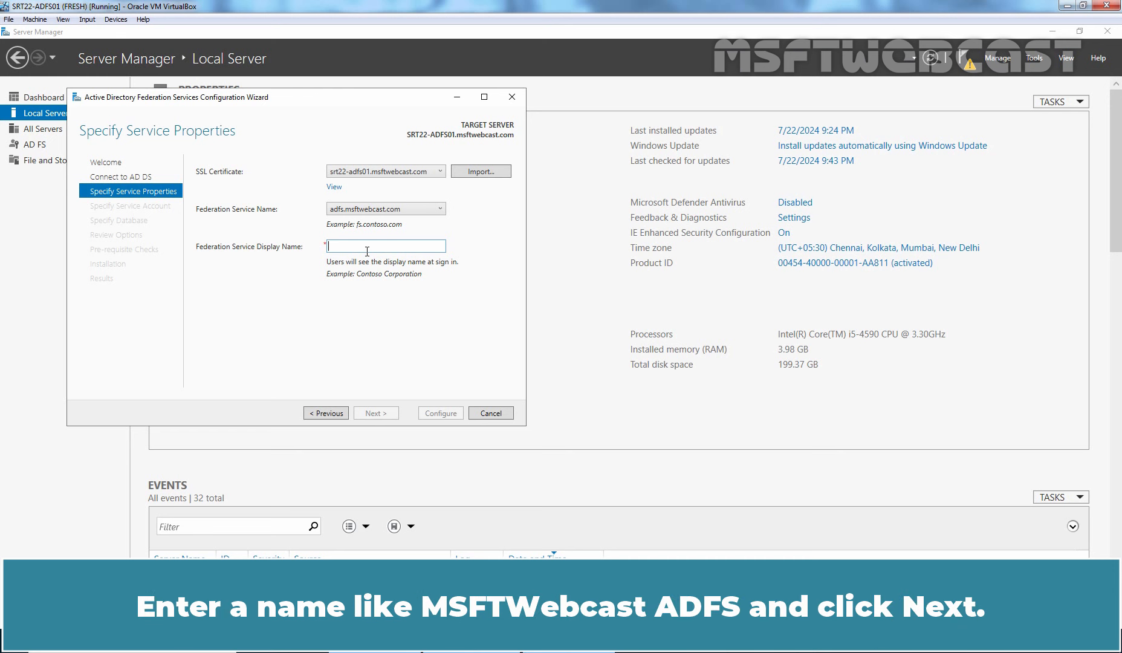
pyautogui.write('MSFTWebcast ADFS')
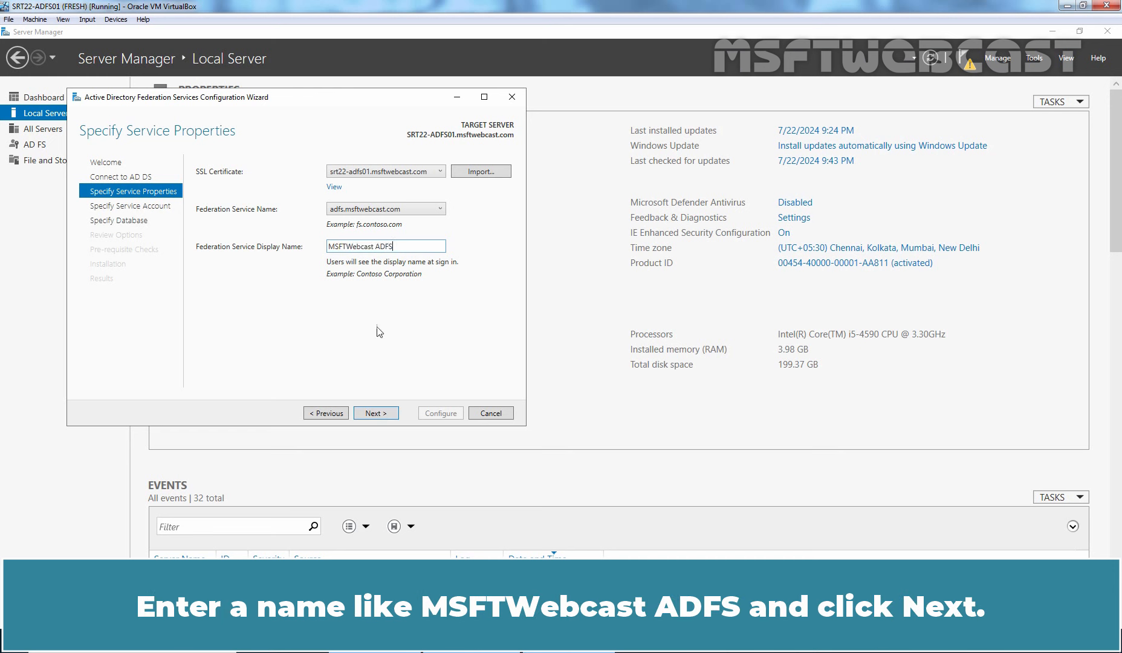
pyautogui.click(371, 413)
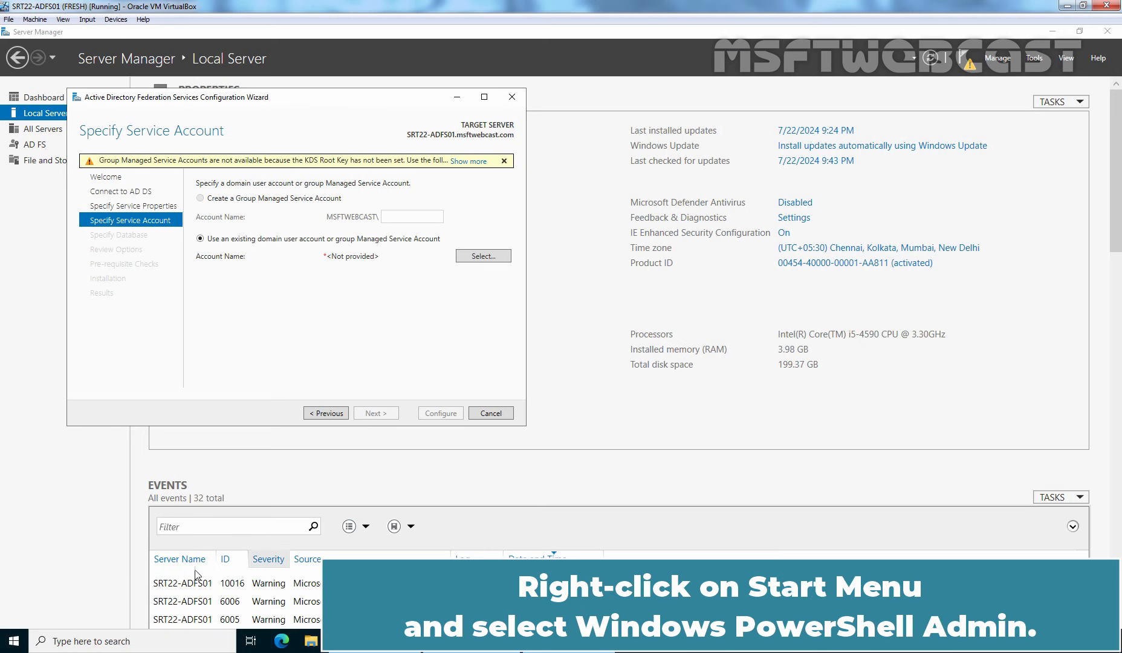
# In admin PowerShell, run the noted Add-KdsRootKey -EffectiveTime (Get-Date).AddHours(-10) command.
pyautogui.rightClick(13, 640)
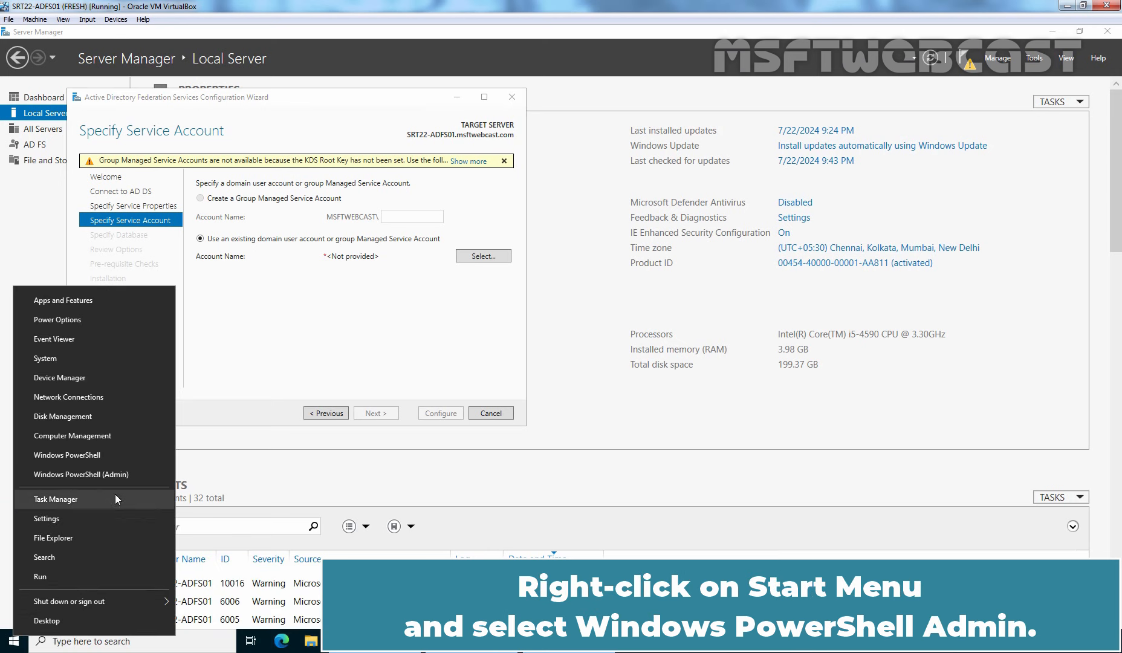
pyautogui.click(129, 472)
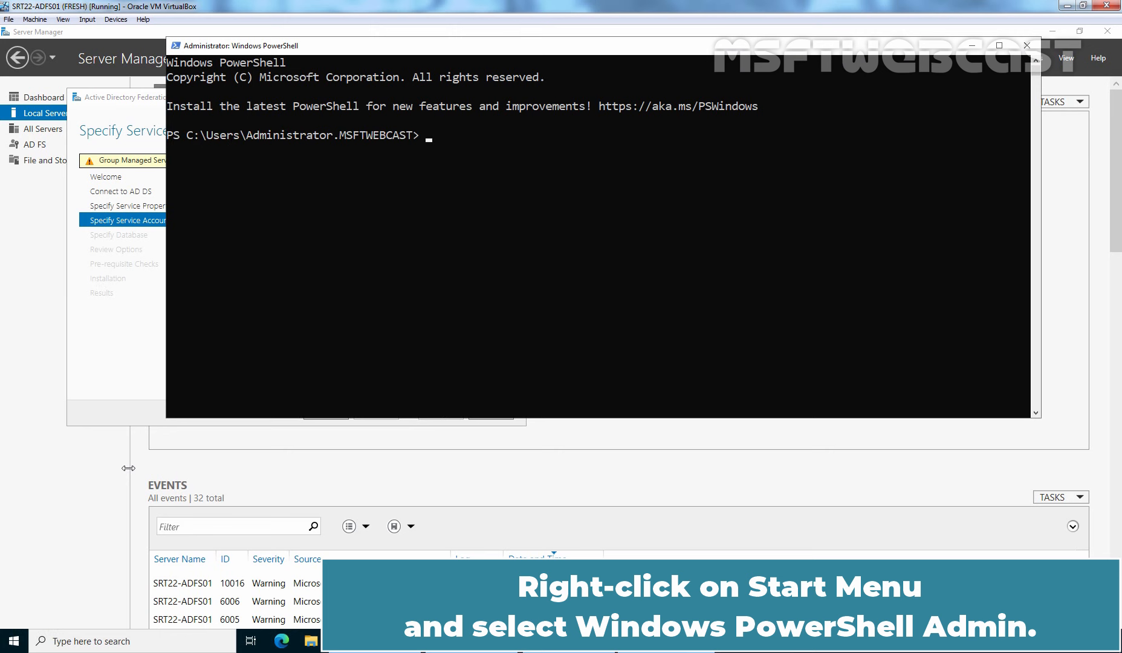
pyautogui.click(591, 642)
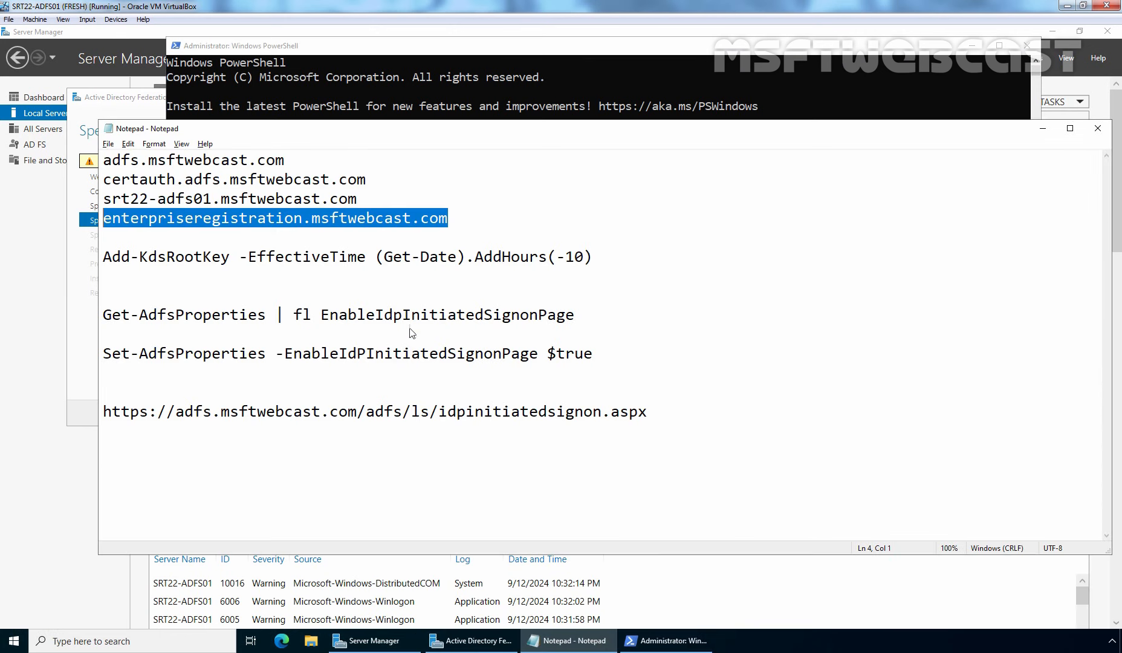
pyautogui.click(303, 255)
pyautogui.press('End')
pyautogui.hotkey('shift', 'Home')
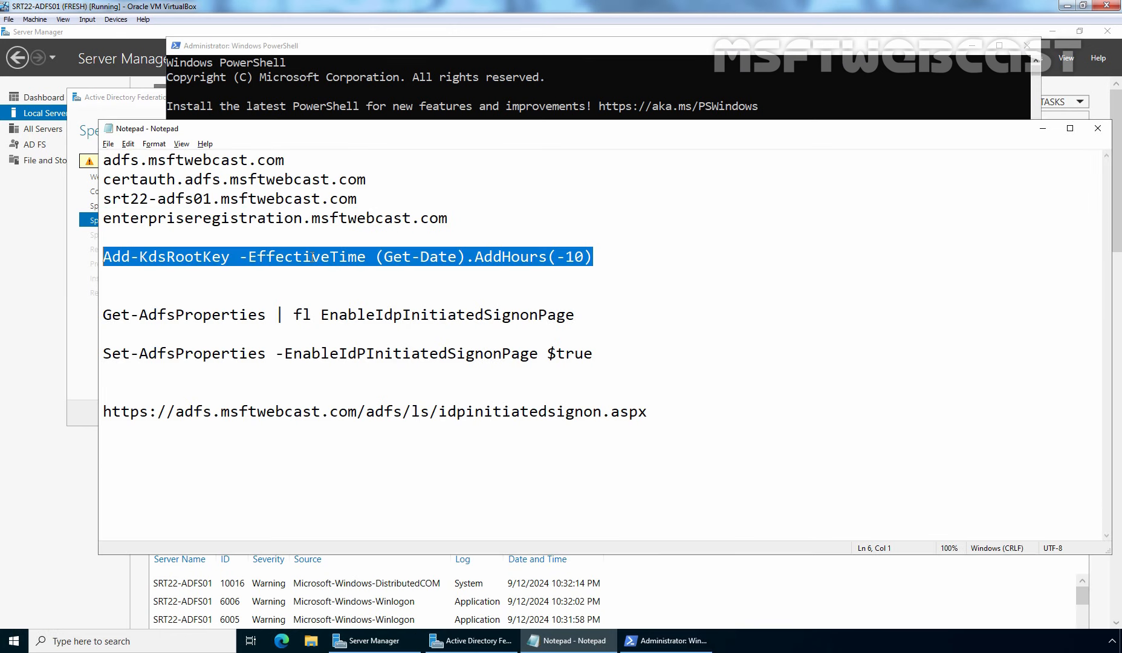
pyautogui.hotkey('ctrl', 'c')
pyautogui.click(493, 109)
pyautogui.rightClick(492, 162)
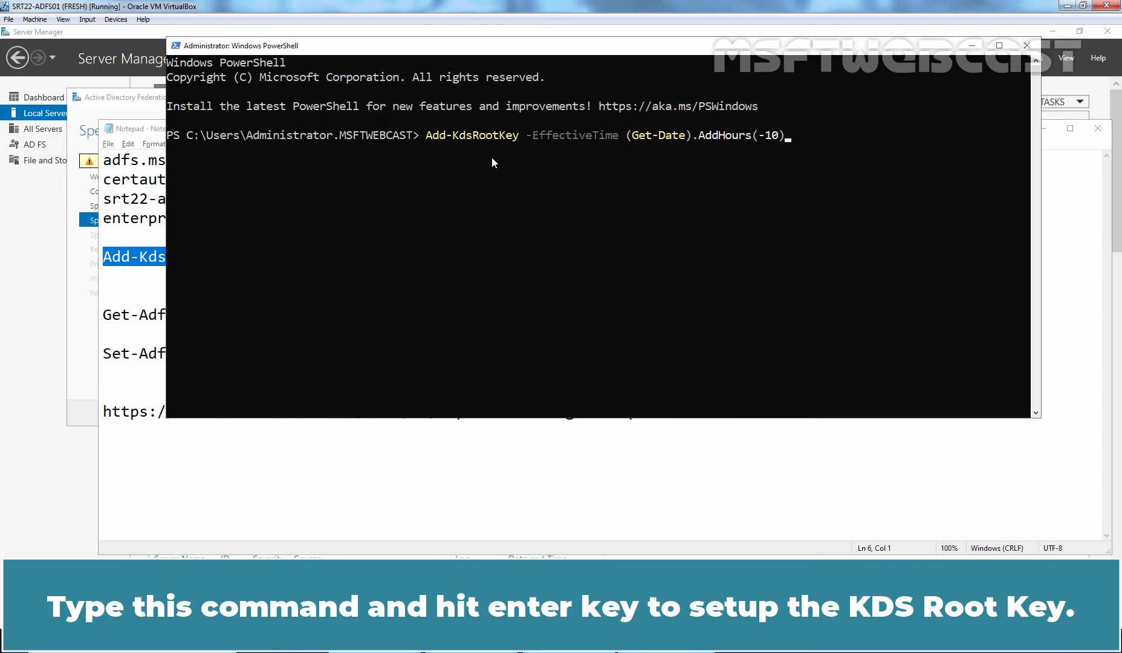
pyautogui.press('Return')
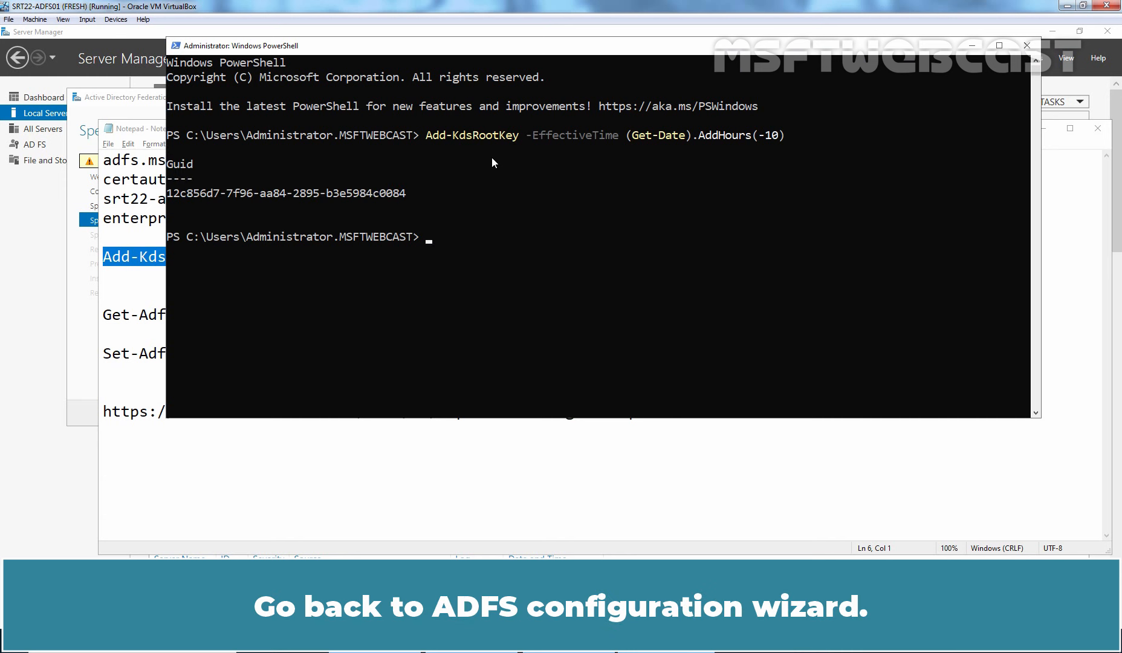
pyautogui.click(77, 292)
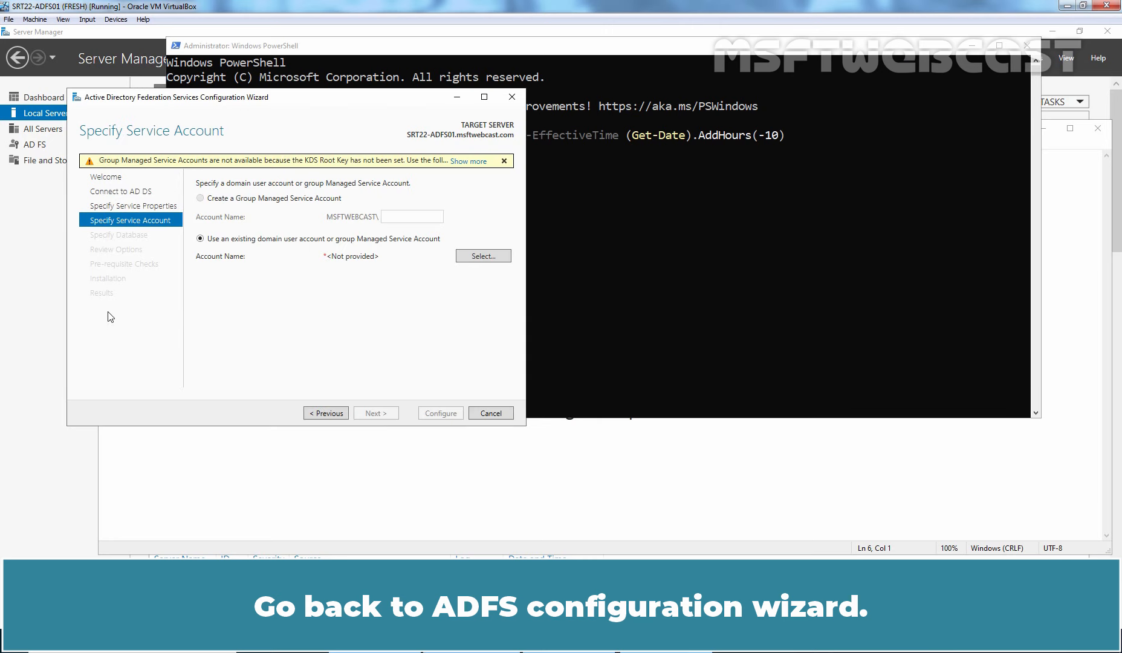
# Reload the service account page and create a new group Managed Service Account named MSA_adfssvc.
pyautogui.click(324, 415)
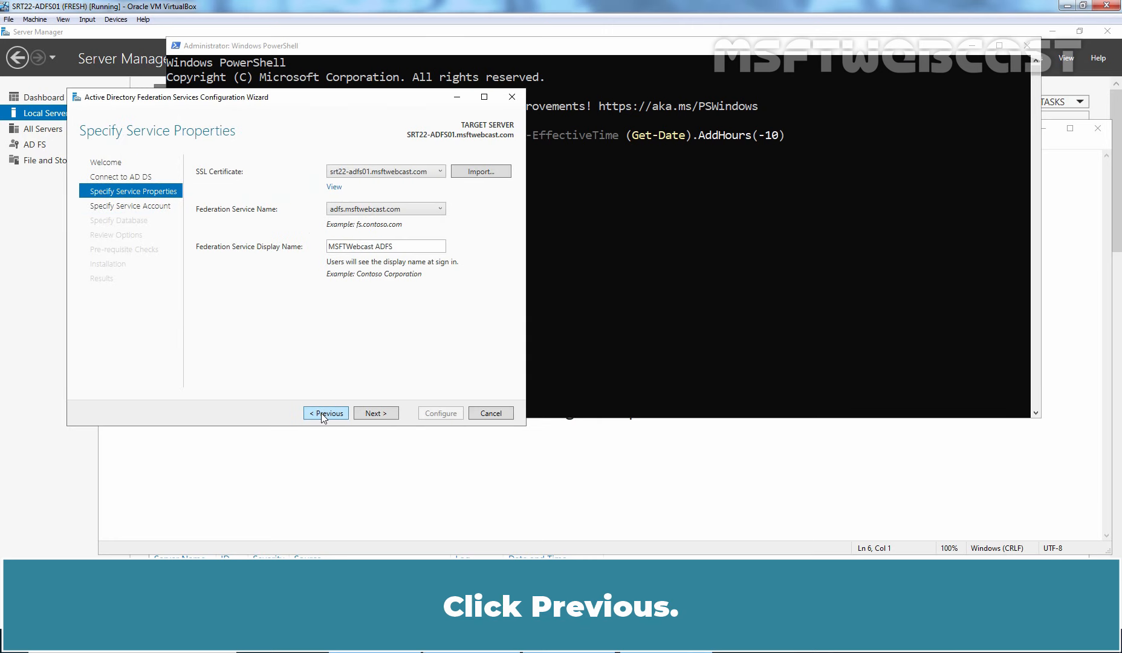
pyautogui.click(374, 413)
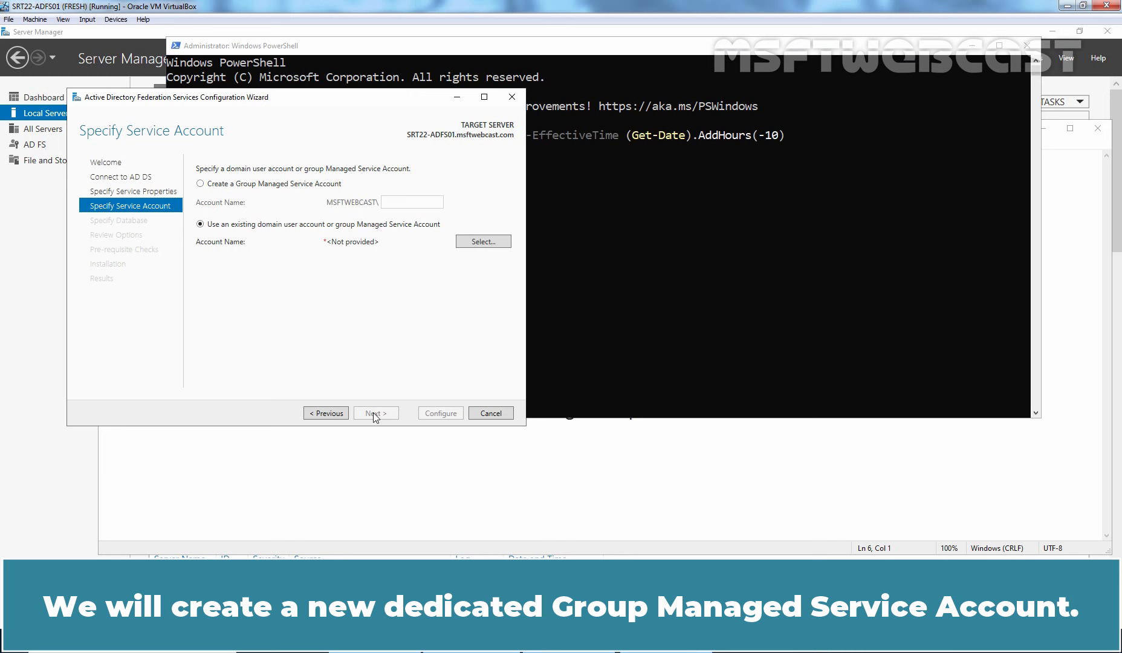
pyautogui.click(249, 185)
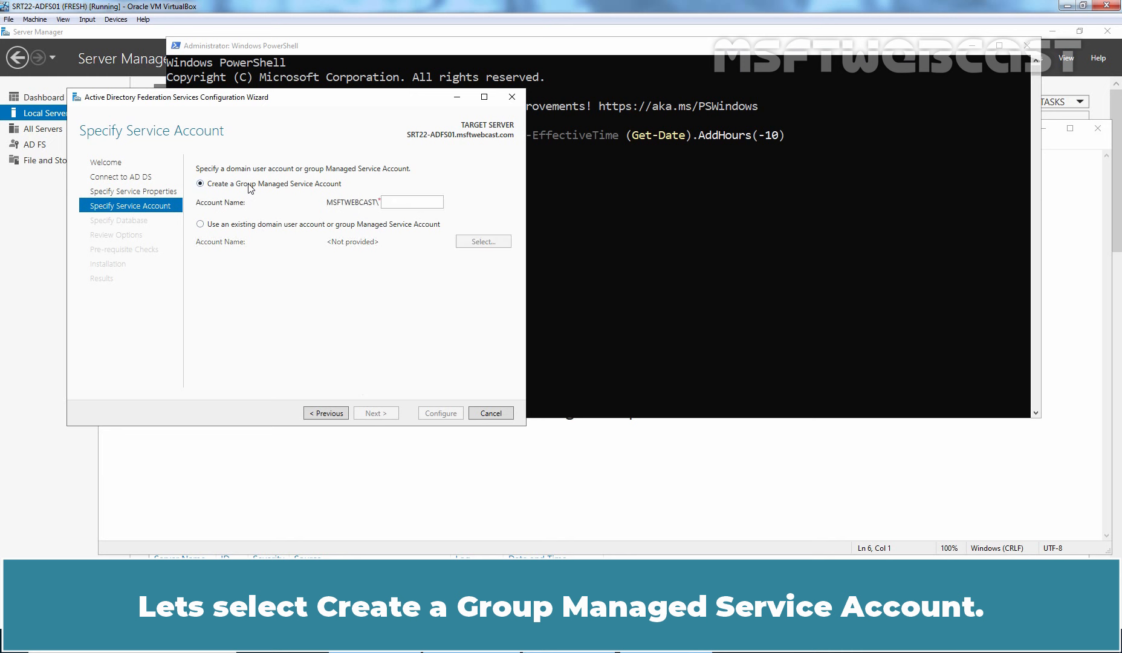
pyautogui.click(409, 203)
pyautogui.write('MSA_a')
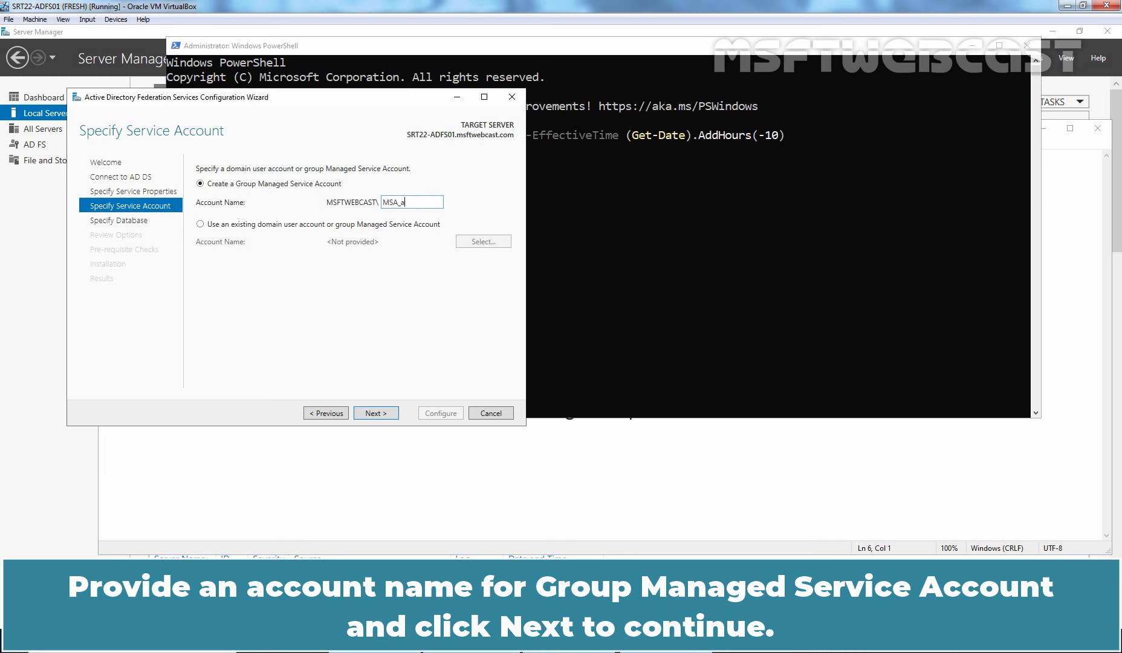
pyautogui.write('dfssvc')
pyautogui.click(374, 416)
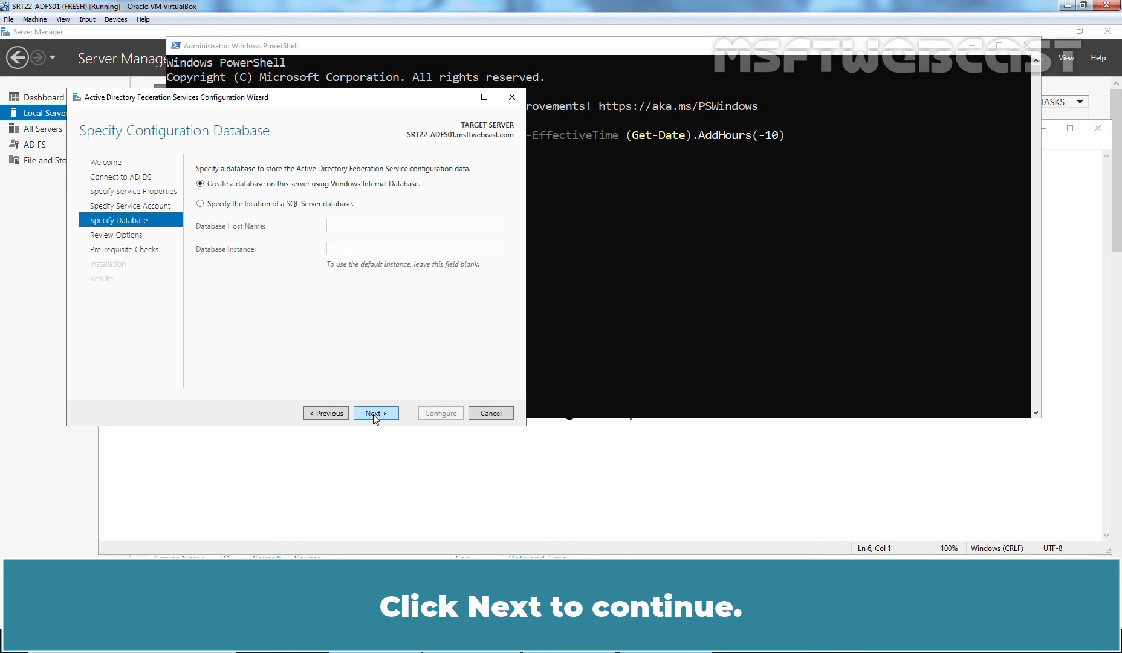
# Keep Windows Internal Database, review the generated deployment script, and run the prerequisite checks.
pyautogui.click(374, 414)
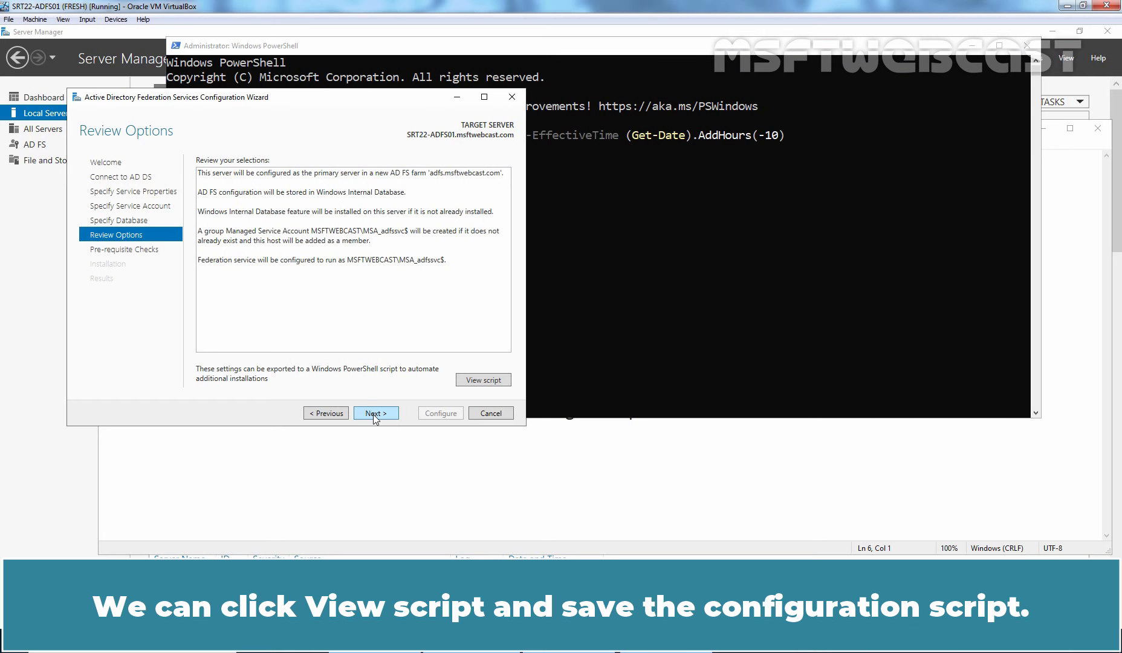
pyautogui.click(483, 380)
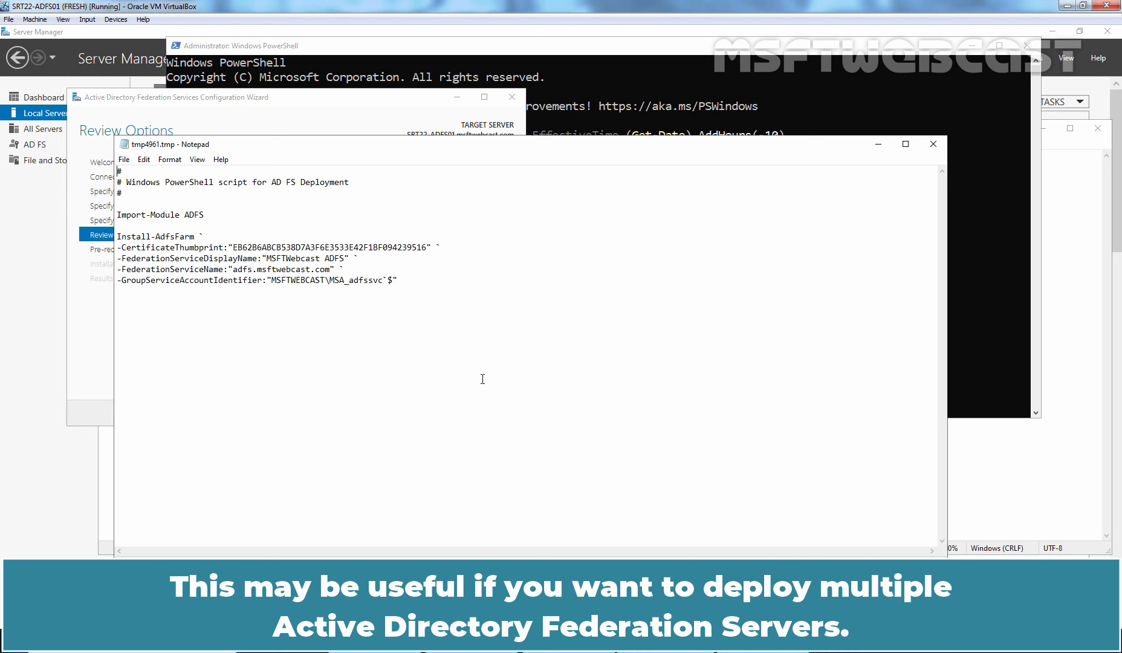
pyautogui.click(934, 145)
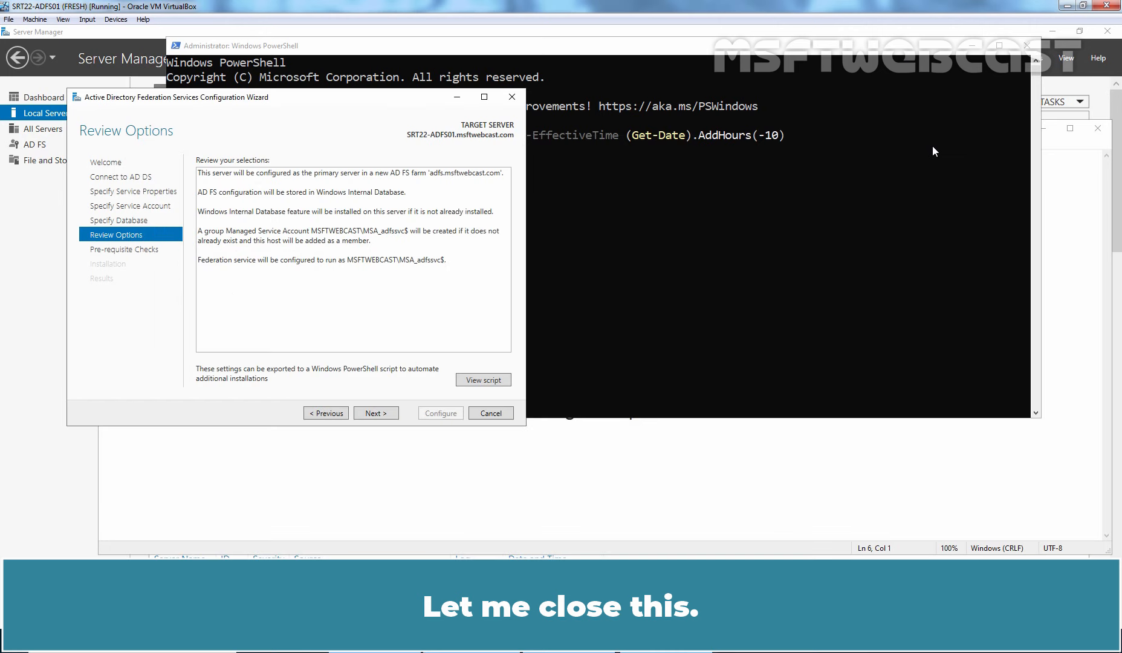
pyautogui.click(376, 413)
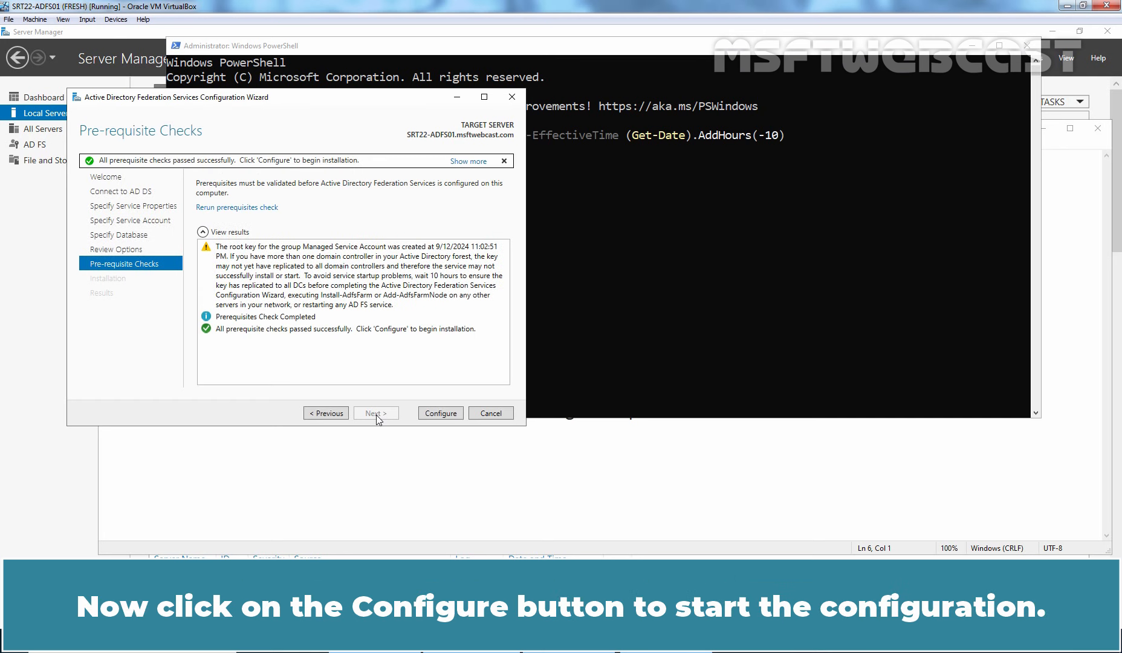
# Run the AD FS farm configuration and close the wizard once it reports success.
pyautogui.click(441, 413)
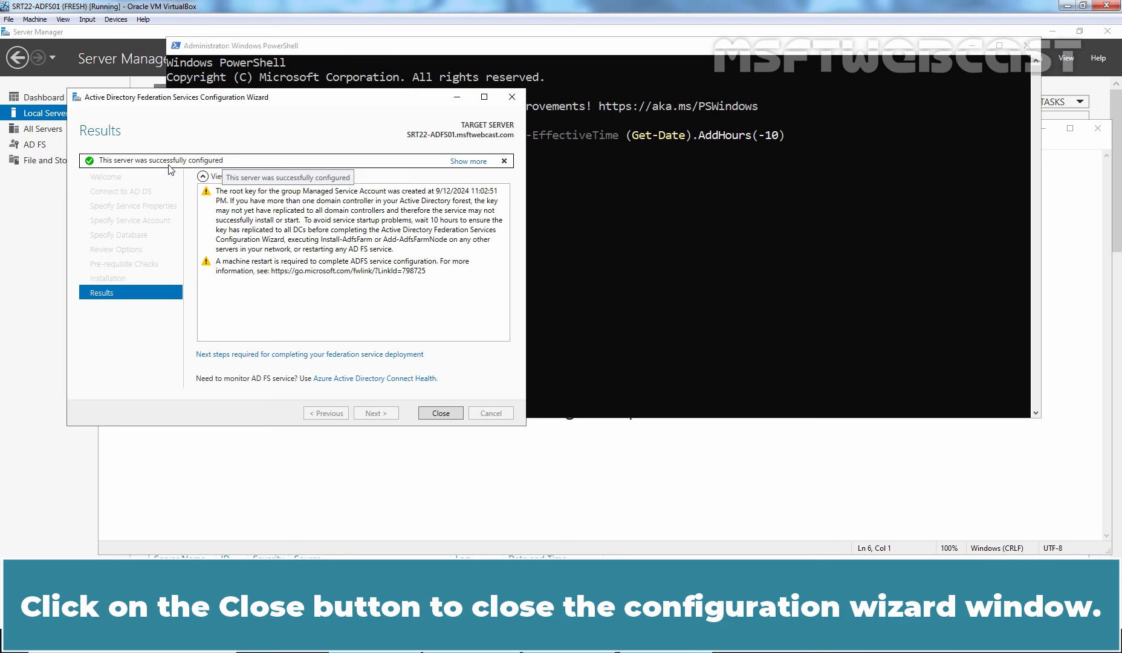
pyautogui.click(441, 413)
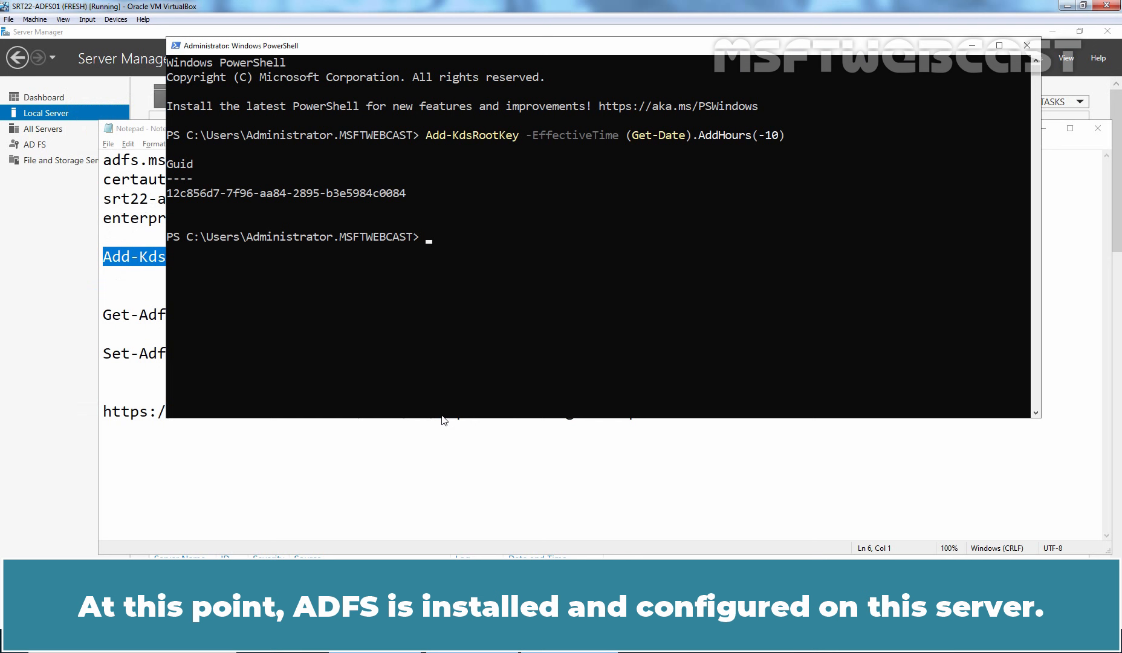
# Launch AD FS Management from Server Manager's Tools menu and maximize its window.
pyautogui.click(59, 306)
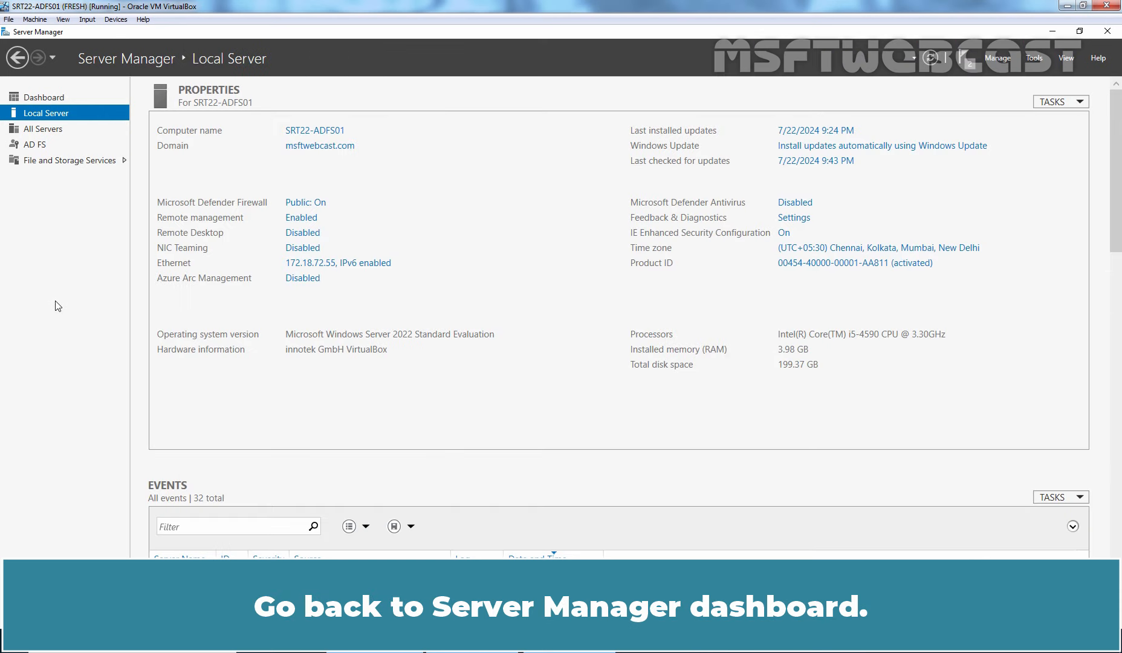
pyautogui.click(1035, 58)
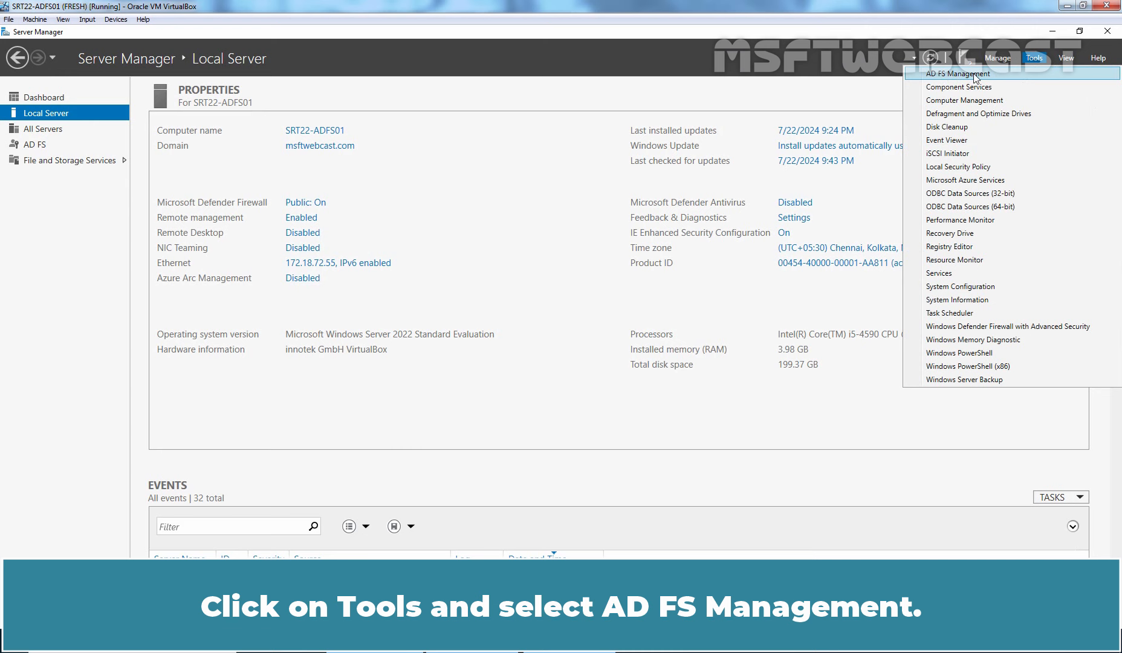
pyautogui.click(977, 75)
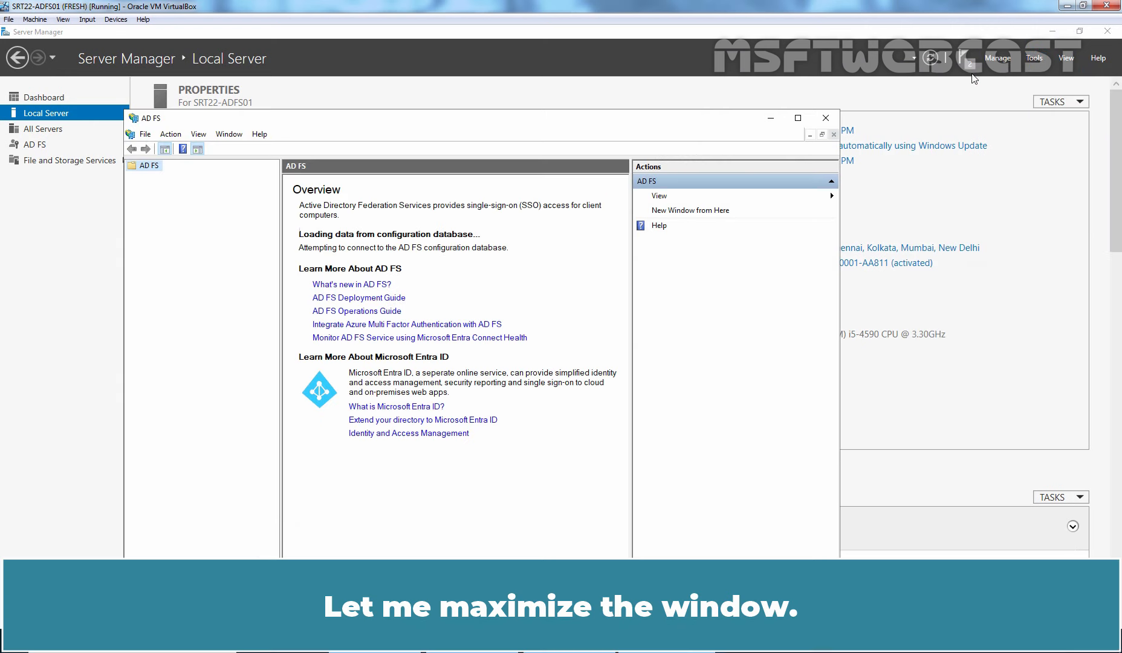
pyautogui.click(798, 119)
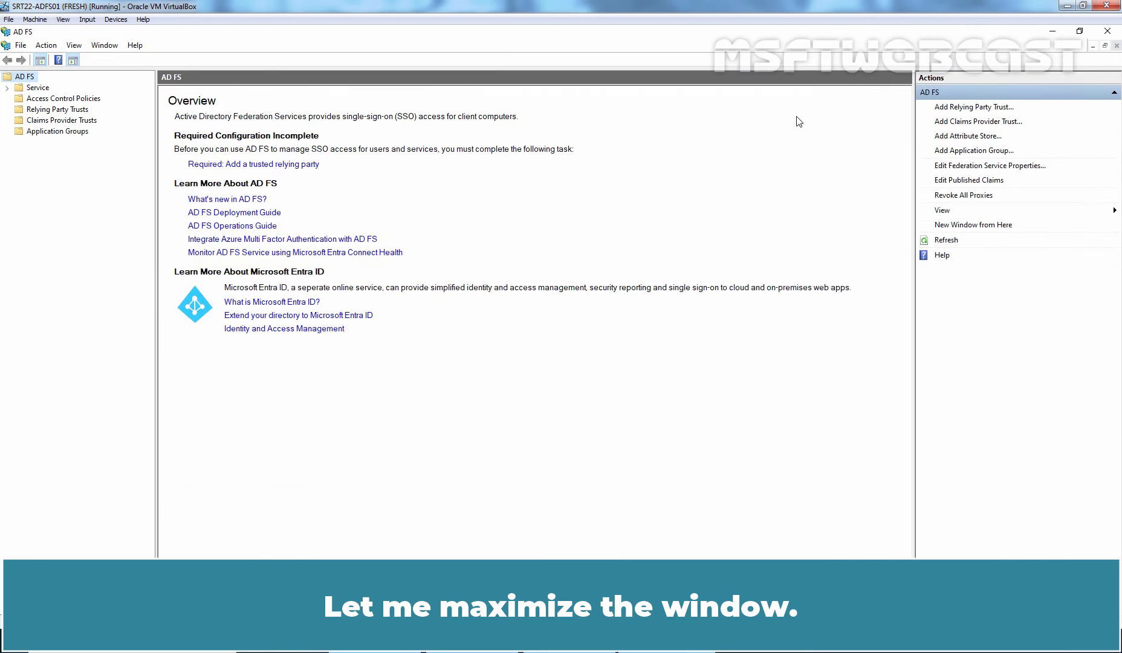
# Expand the Service folder and display the Endpoints list.
pyautogui.click(7, 89)
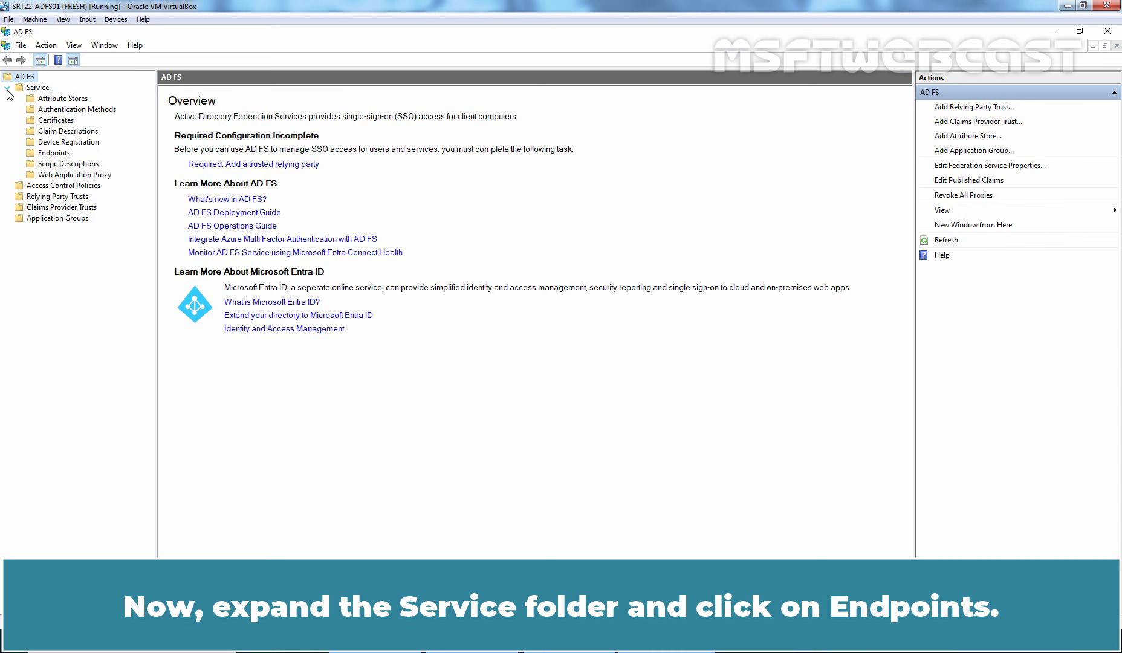
pyautogui.click(46, 154)
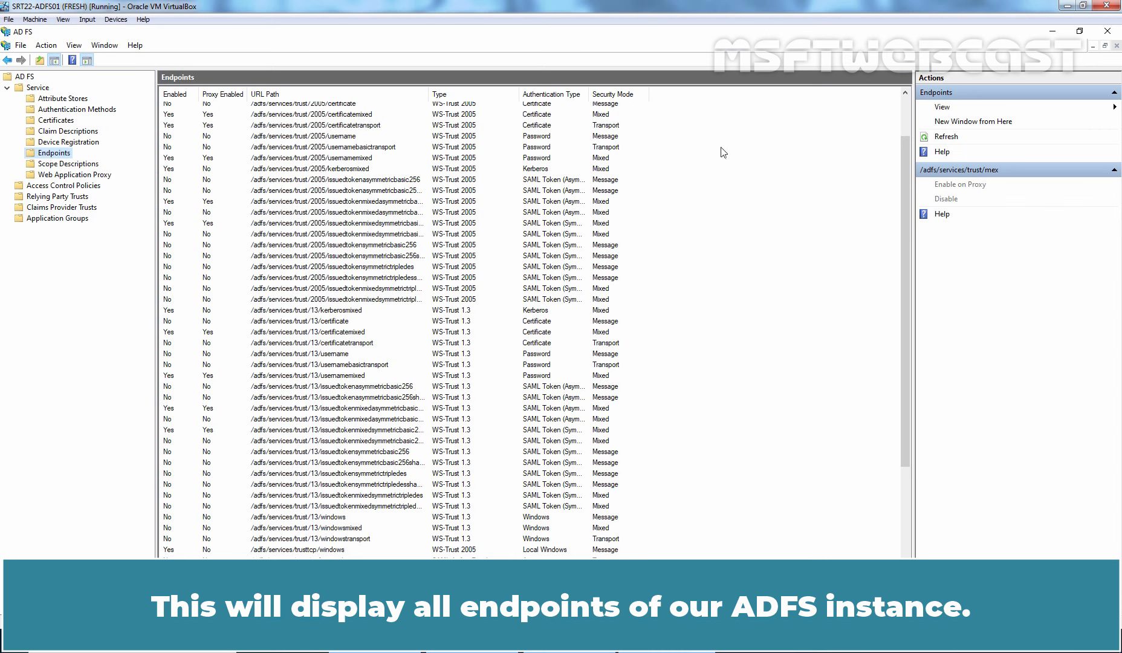
pyautogui.moveTo(905, 165); pyautogui.dragTo(896, 354)
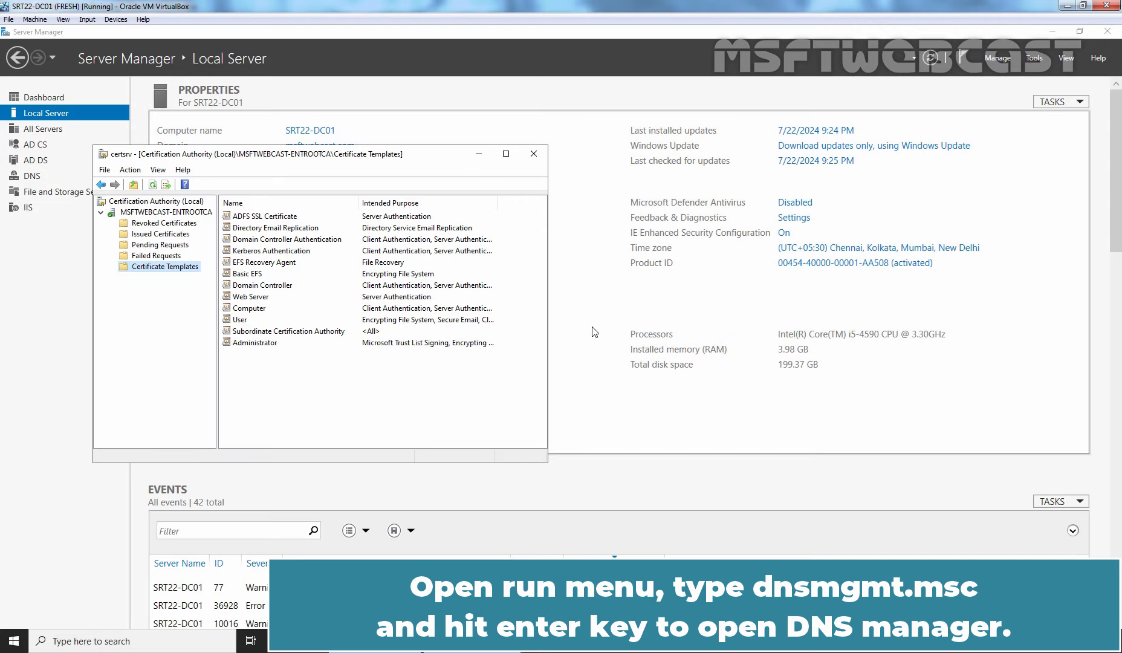
# Run dnsmgmt.msc and select the msftwebcast.com zone under Forward Lookup Zones.
pyautogui.press('super+r')
pyautogui.write('dns')
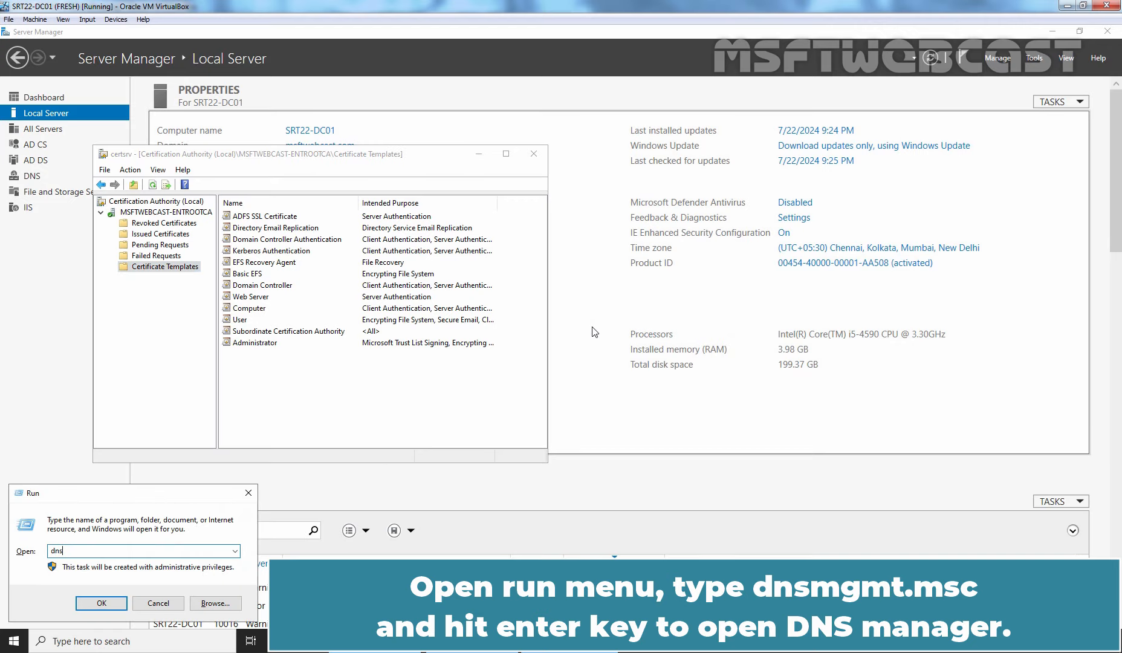
pyautogui.write('mgmt.msc')
pyautogui.press('Return')
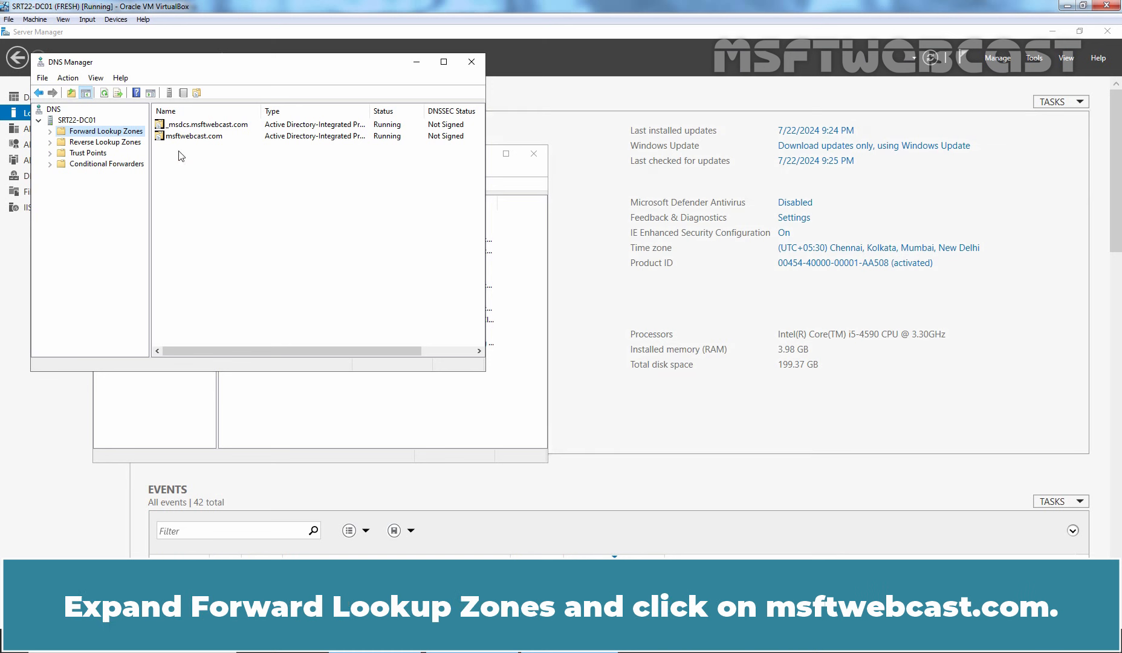
pyautogui.click(50, 132)
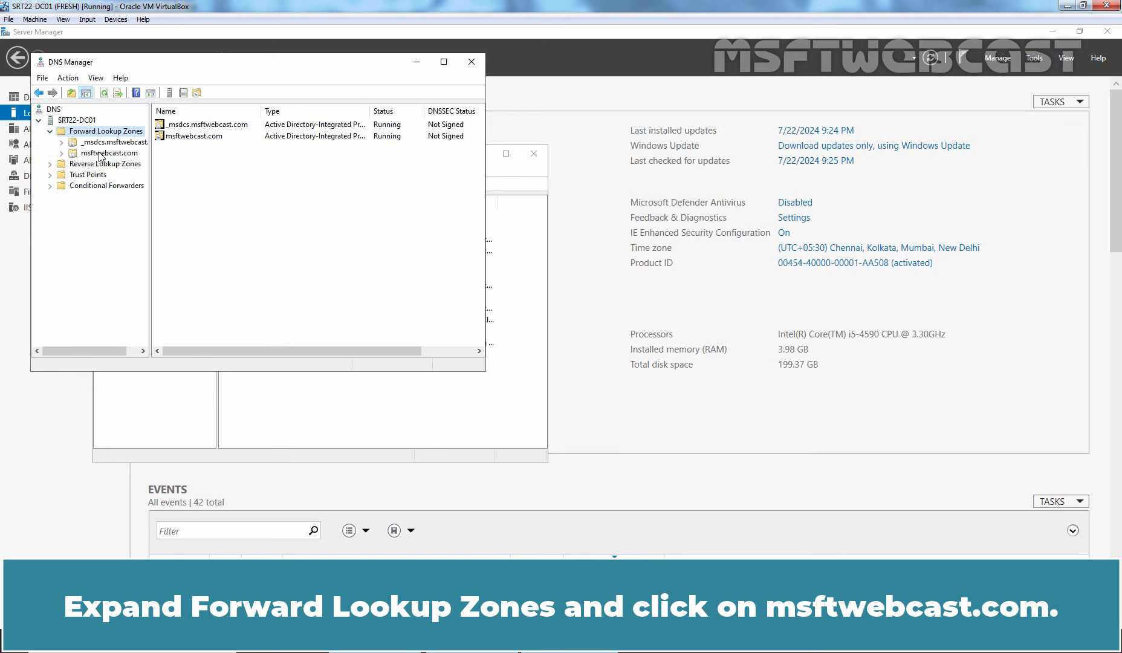
pyautogui.click(101, 155)
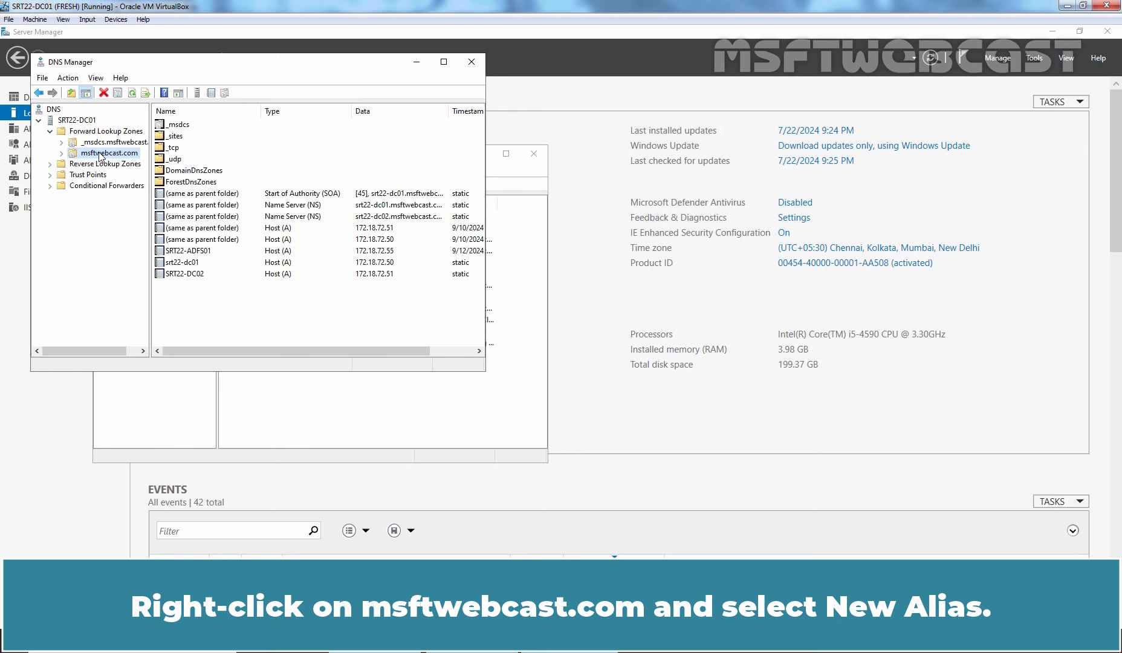
# Create a CNAME record 'adfs' in msftwebcast.com targeting SRT22-ADFS01.msftwebcast.com.
pyautogui.rightClick(101, 157)
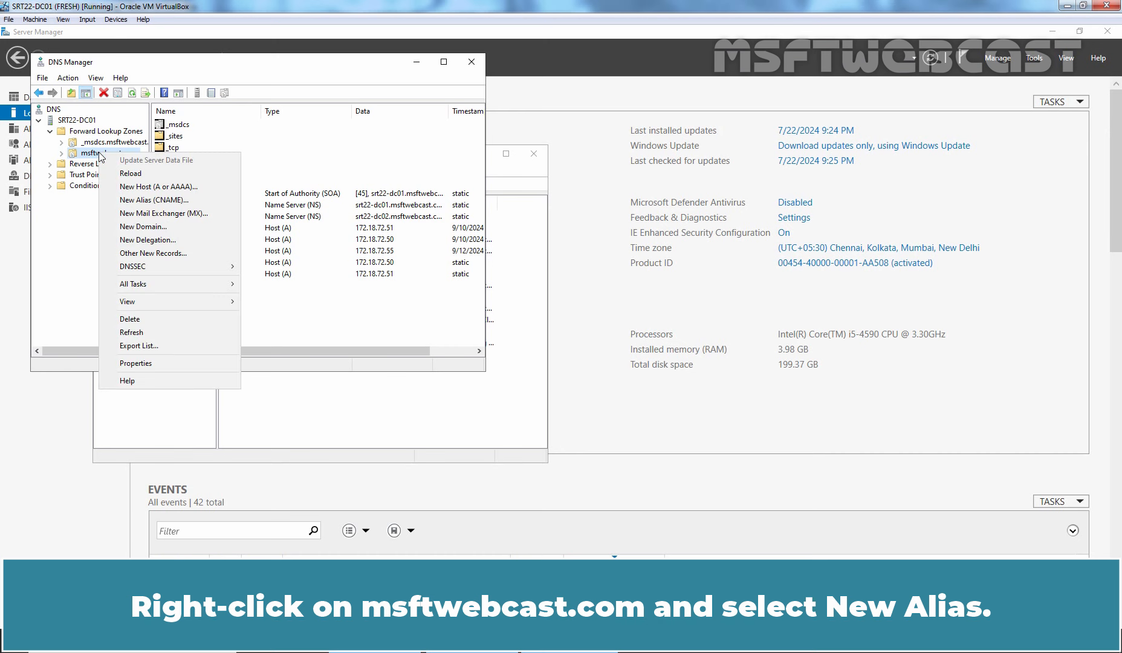
pyautogui.click(167, 204)
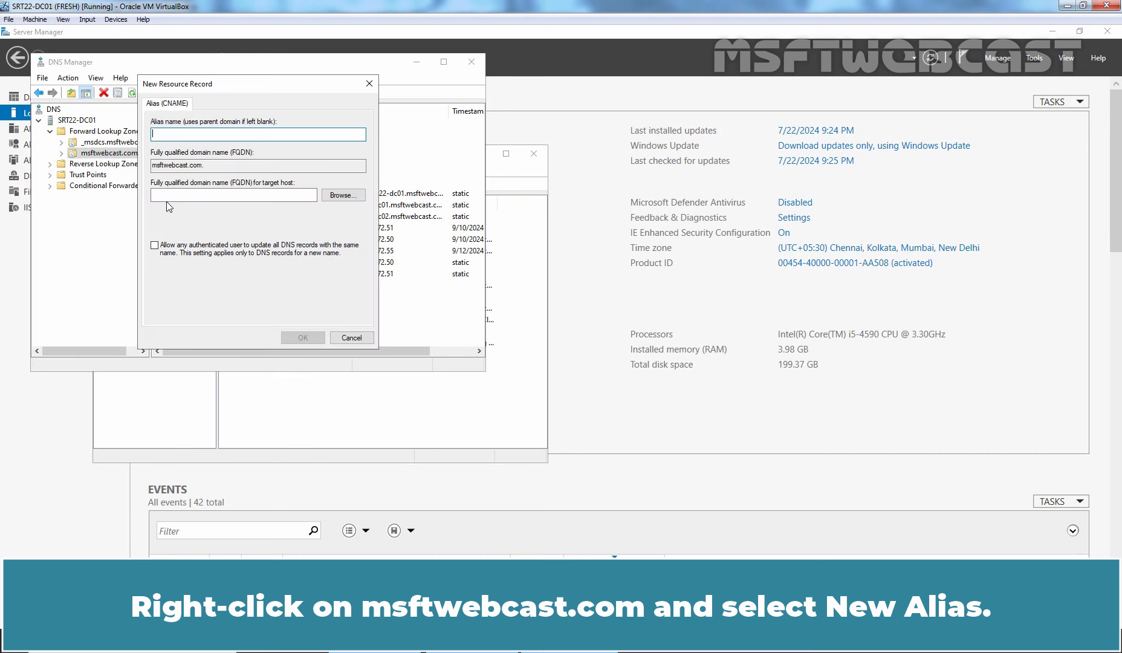
pyautogui.write('adfs')
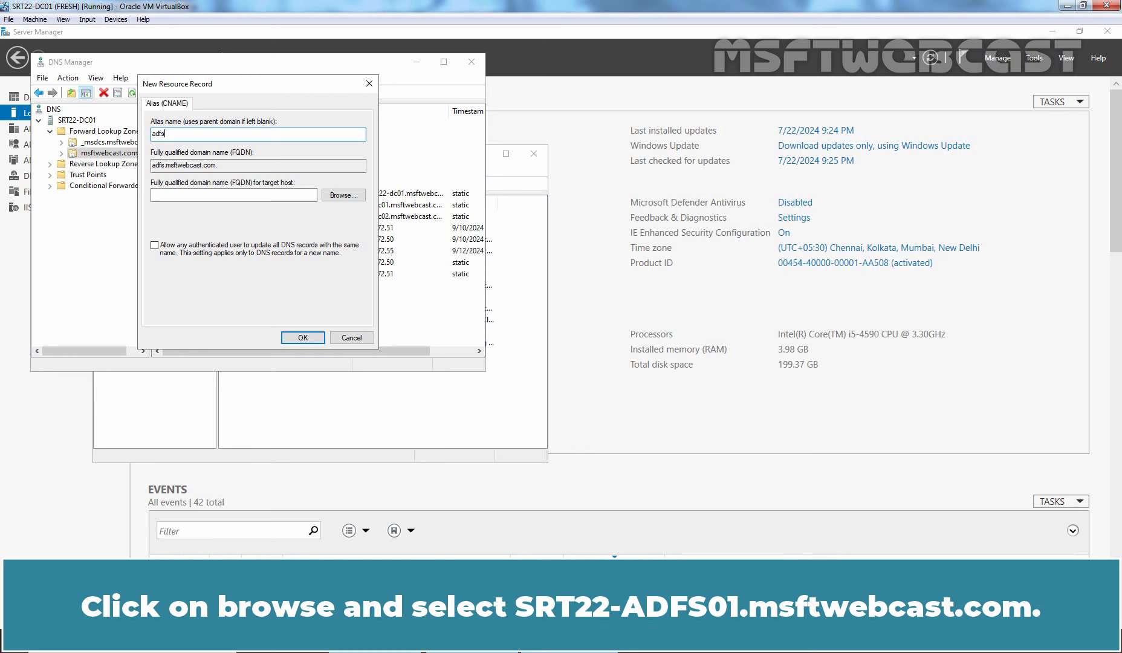
pyautogui.click(342, 195)
pyautogui.doubleClick(179, 180)
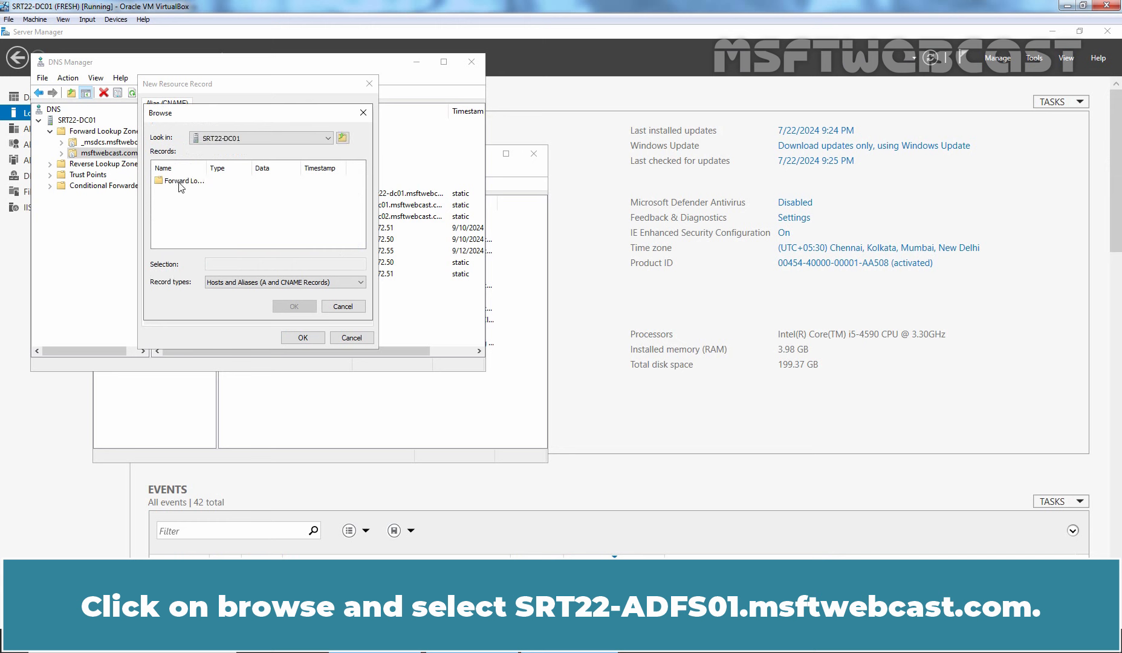
pyautogui.doubleClick(179, 181)
pyautogui.doubleClick(187, 192)
pyautogui.scroll(-2, 191, 233)
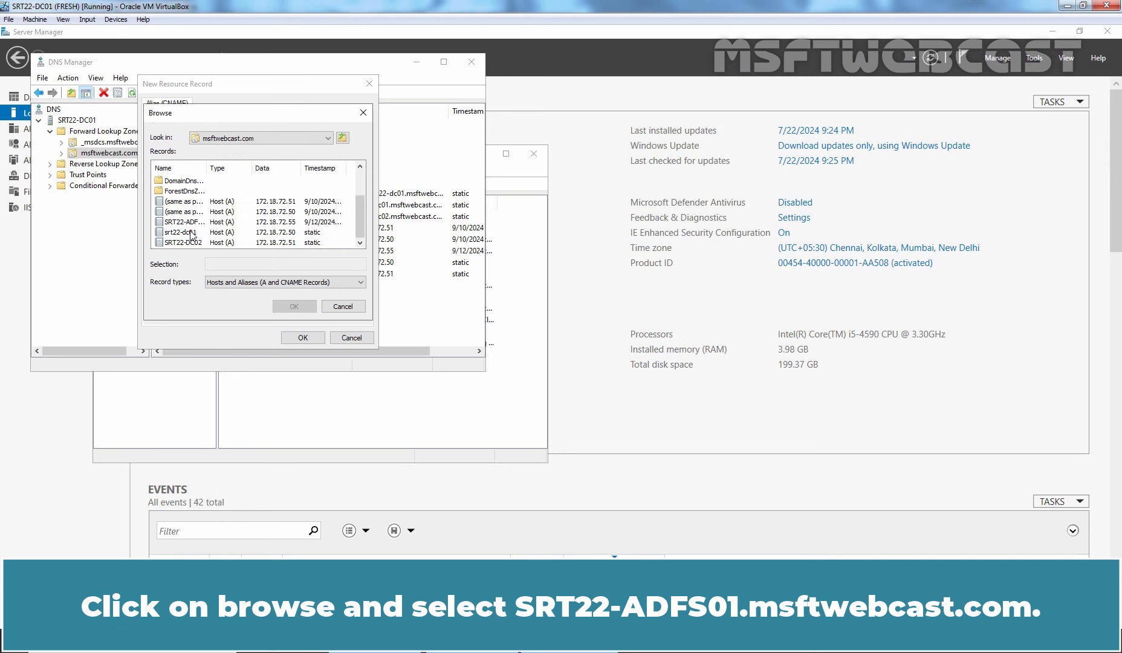
pyautogui.click(183, 222)
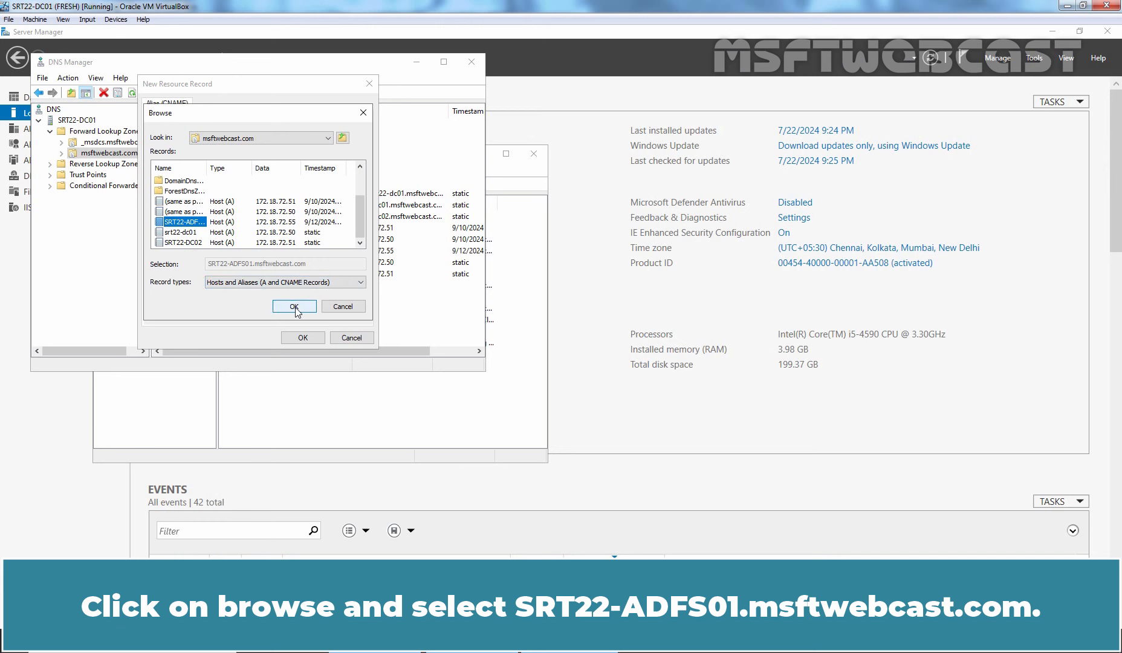
pyautogui.click(294, 306)
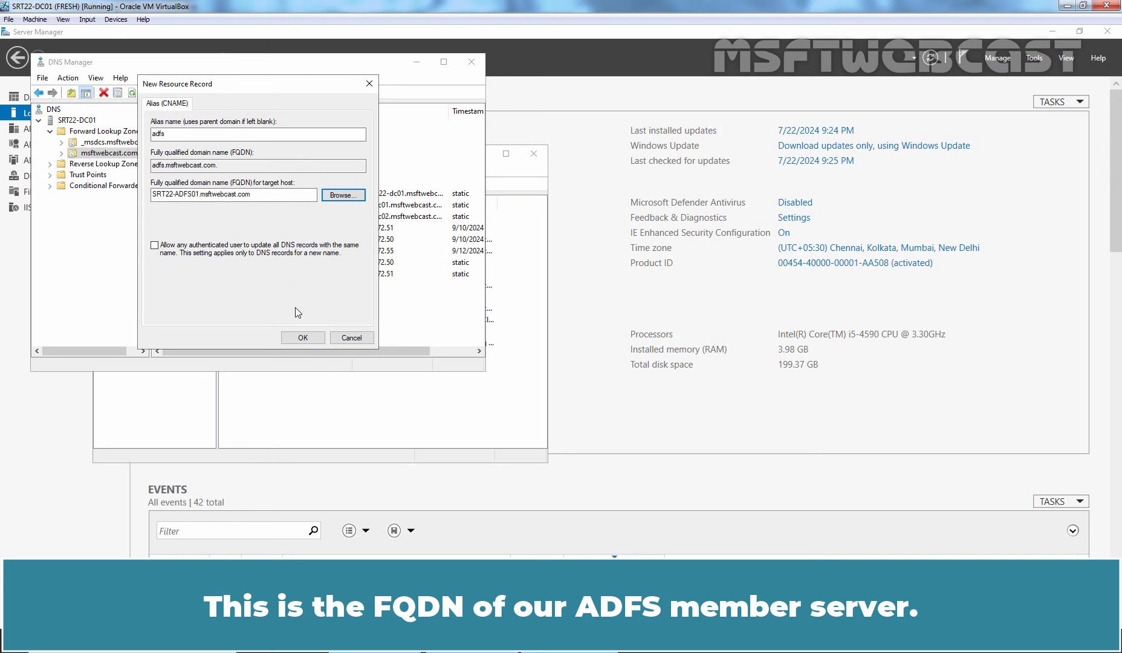
pyautogui.click(302, 337)
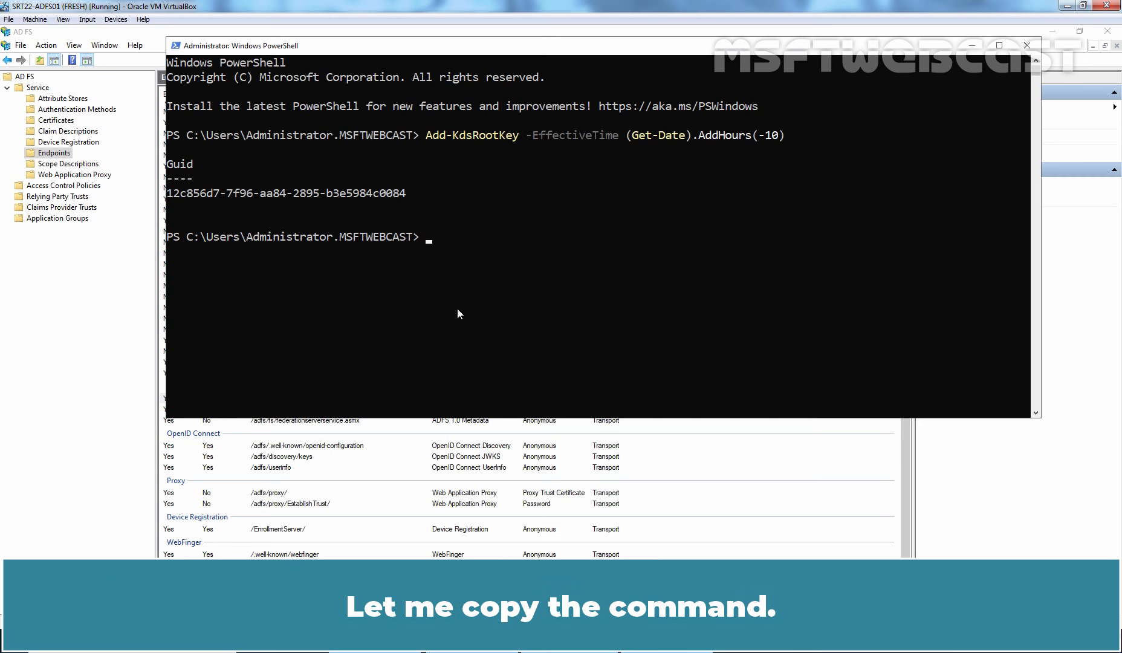
# Copy 'Get-AdfsProperties | fl EnableIdpInitiatedSignonPage' from the notes and run it in PowerShell, showing False.
pyautogui.click(438, 641)
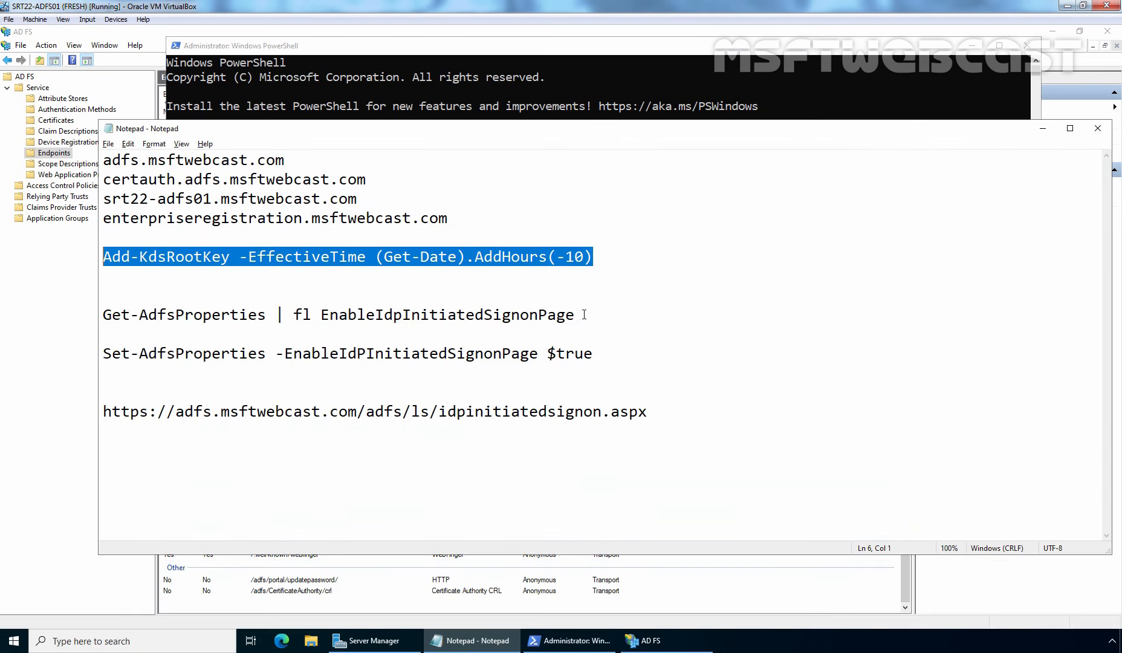
pyautogui.click(584, 315)
pyautogui.hotkey('shift', 'Home')
pyautogui.hotkey('ctrl', 'c')
pyautogui.click(579, 88)
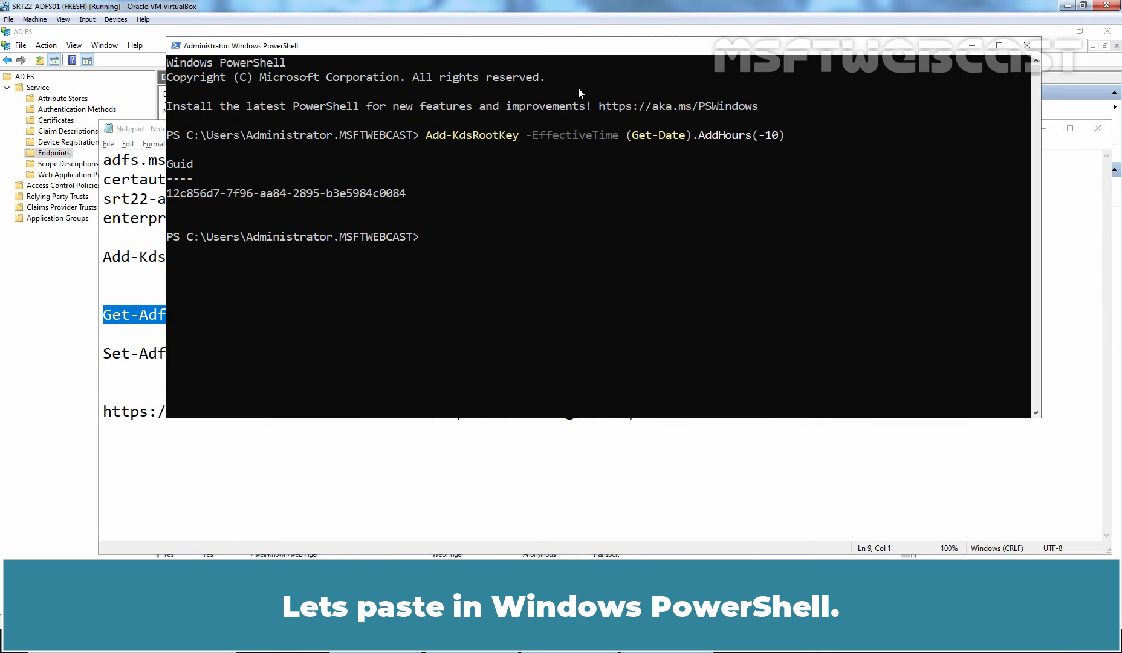
pyautogui.rightClick(561, 213)
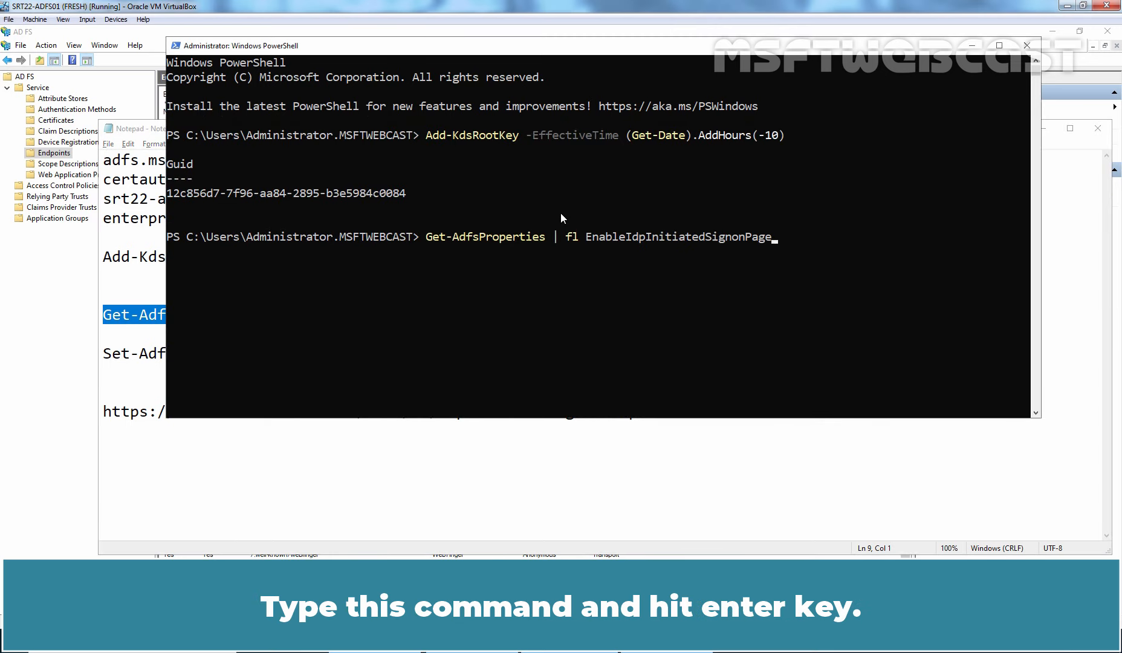
pyautogui.press('Return')
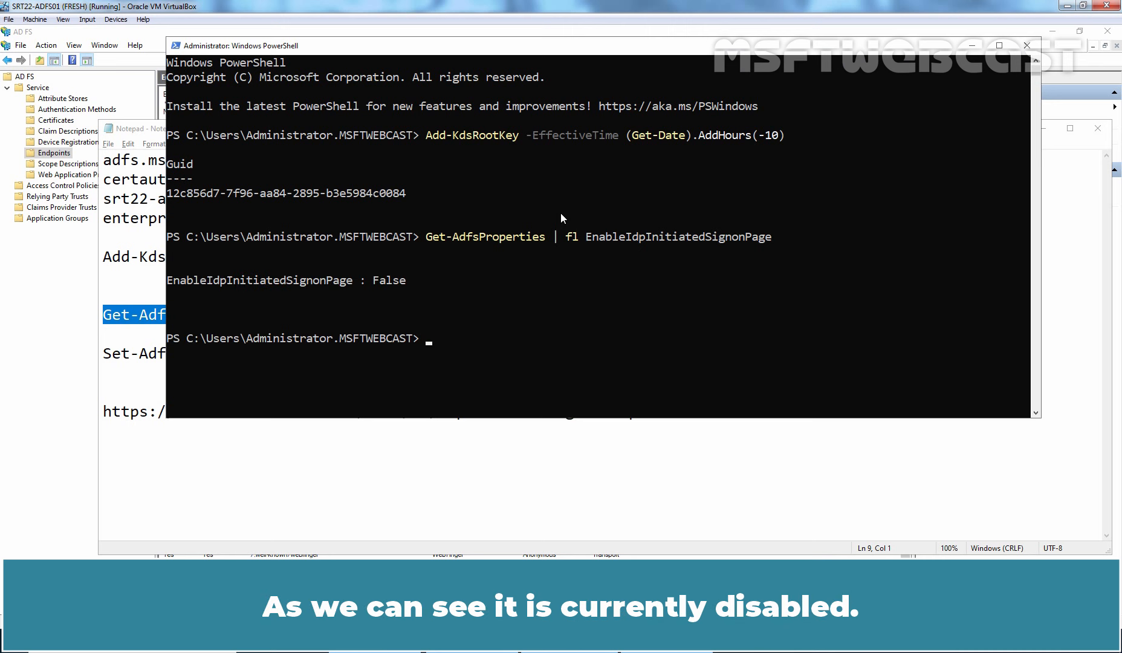
# Copy 'Set-AdfsProperties -EnableIdPInitiatedSignonPage $true' from the notes and run it in PowerShell.
pyautogui.click(427, 478)
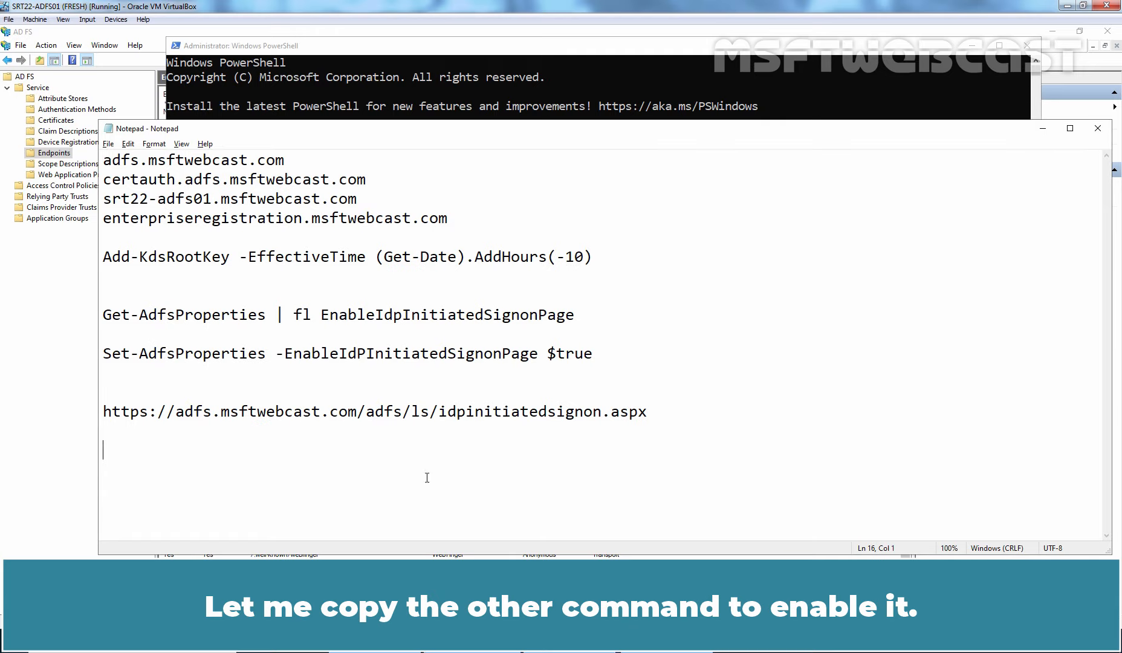
pyautogui.click(602, 357)
pyautogui.hotkey('shift', 'Home')
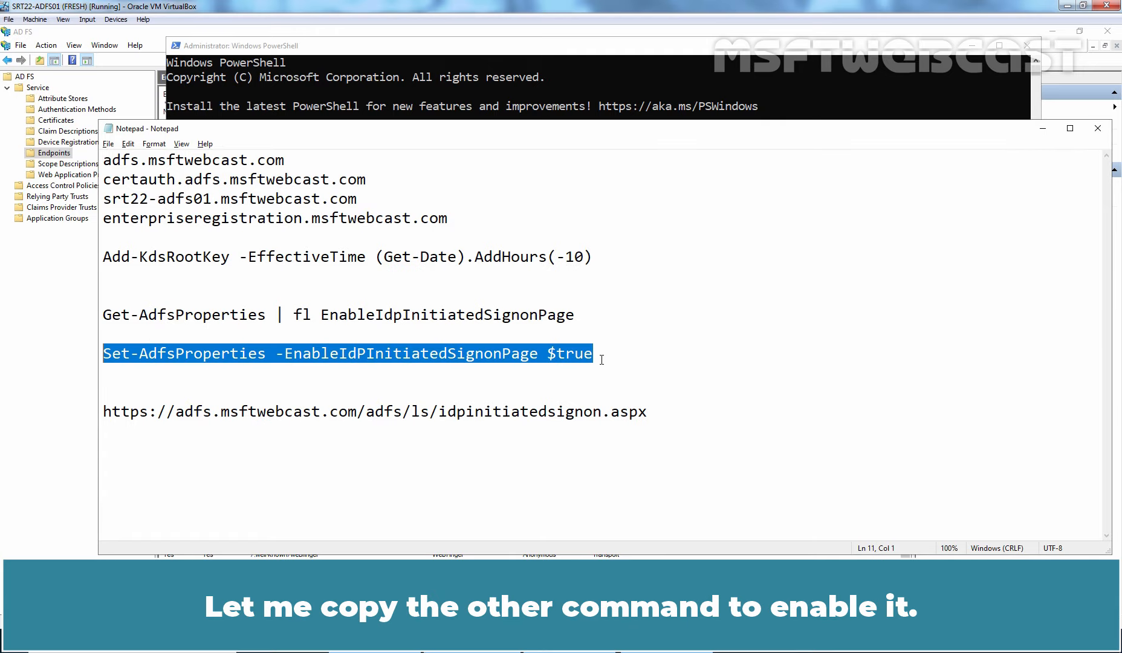
pyautogui.hotkey('ctrl', 'c')
pyautogui.hotkey('alt', 'Tab')
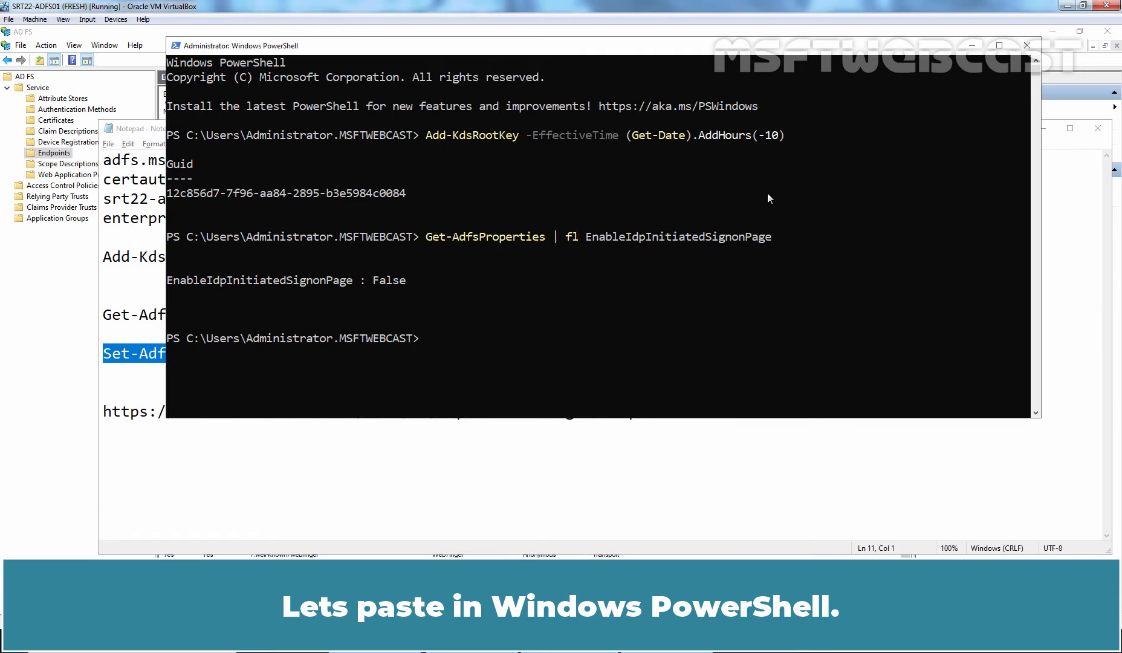
pyautogui.rightClick(722, 274)
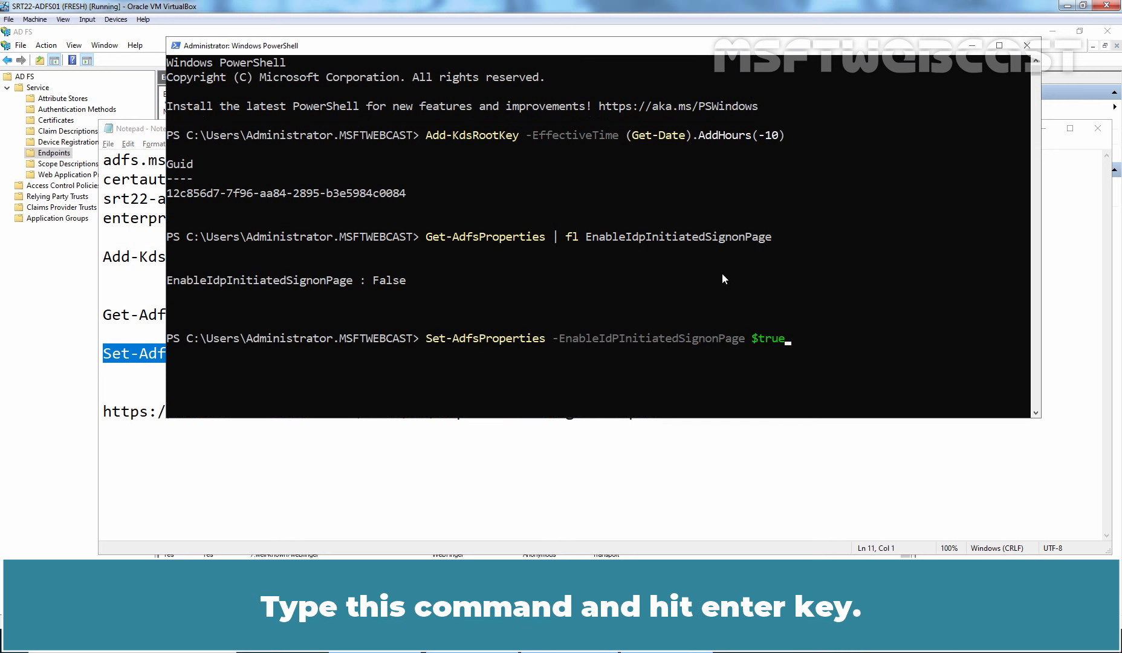
pyautogui.press('Return')
# Rerun the Get-AdfsProperties check to confirm EnableIdpInitiatedSignonPage is now True.
pyautogui.press('Up')
pyautogui.press('Up')
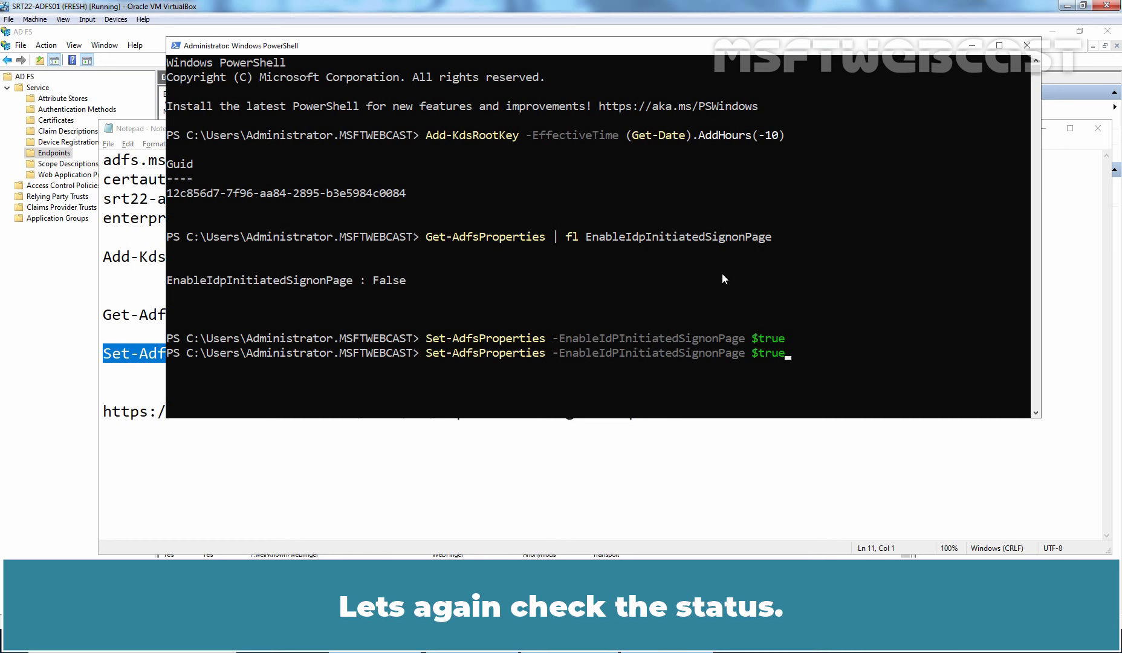
pyautogui.press('Return')
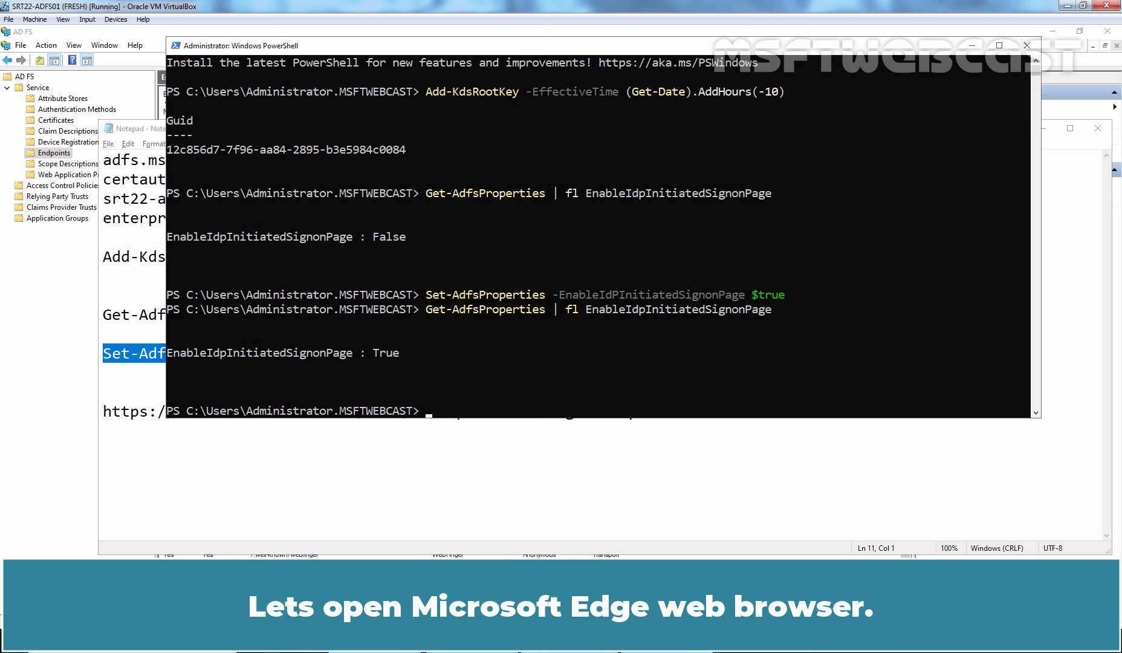
pyautogui.click(283, 641)
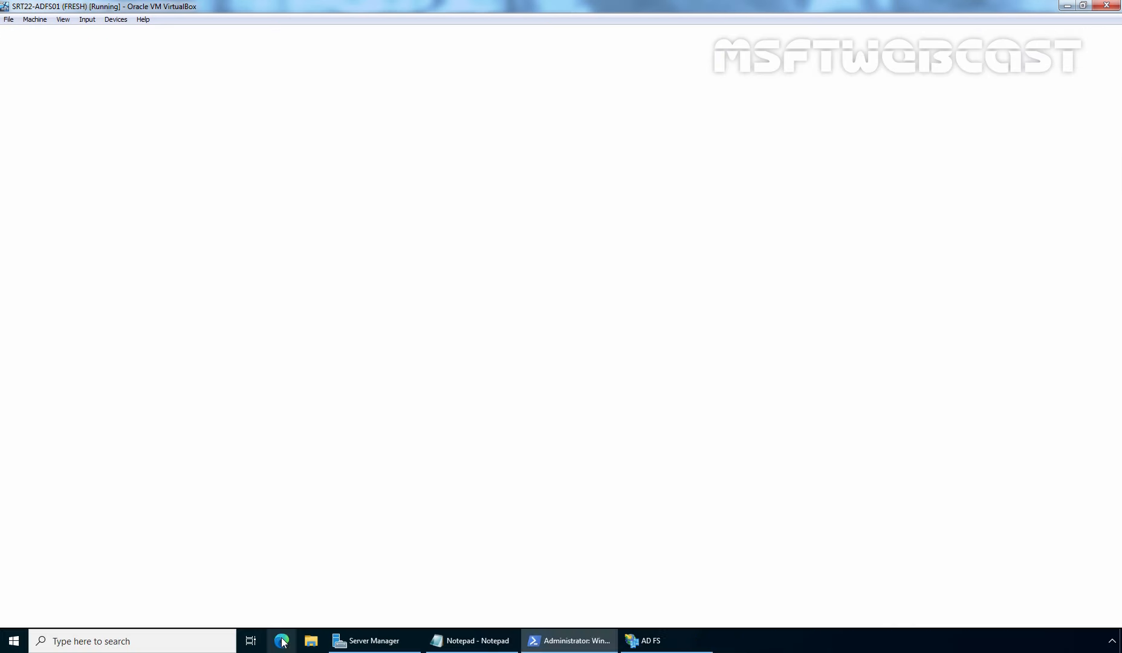
pyautogui.click(540, 641)
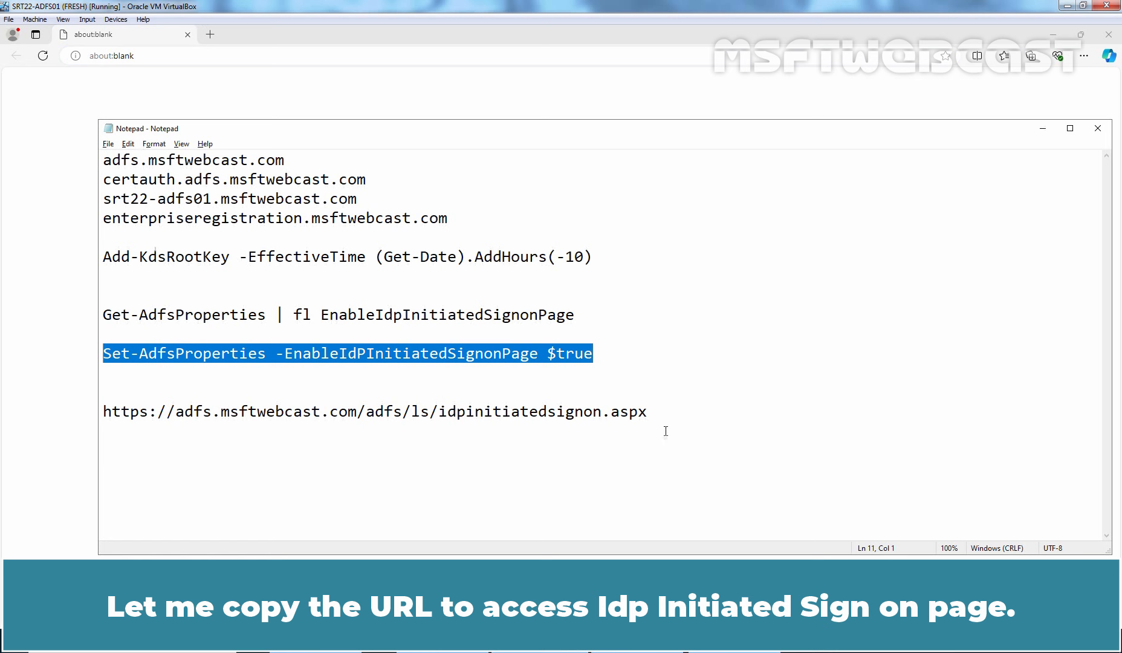
pyautogui.click(667, 410)
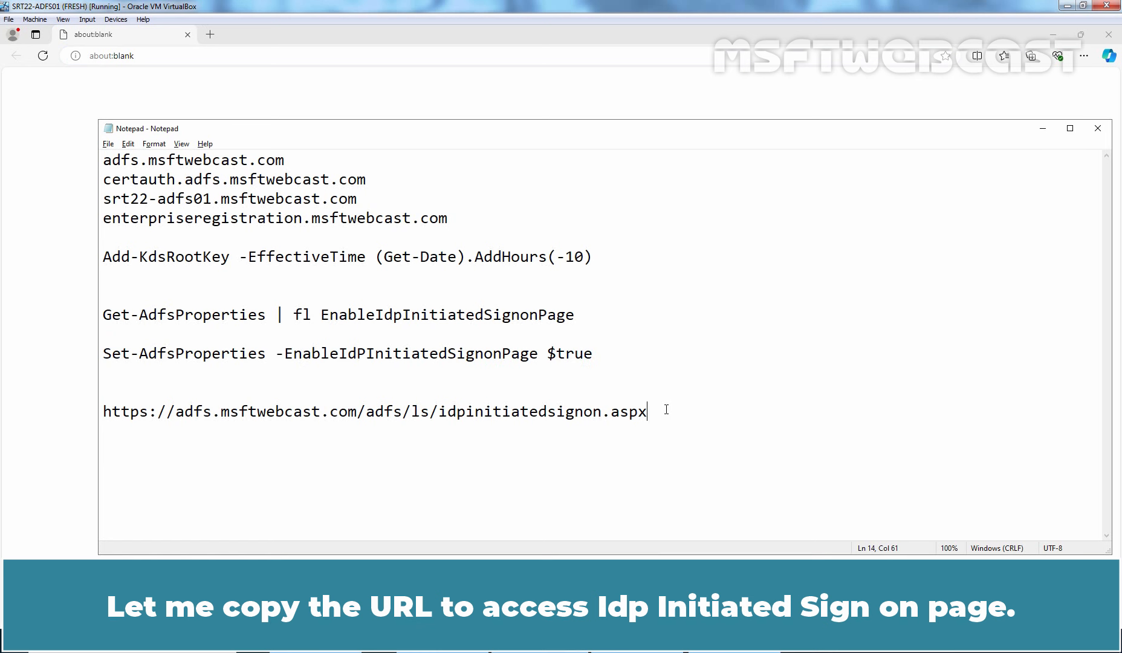
pyautogui.hotkey('shift', 'Home')
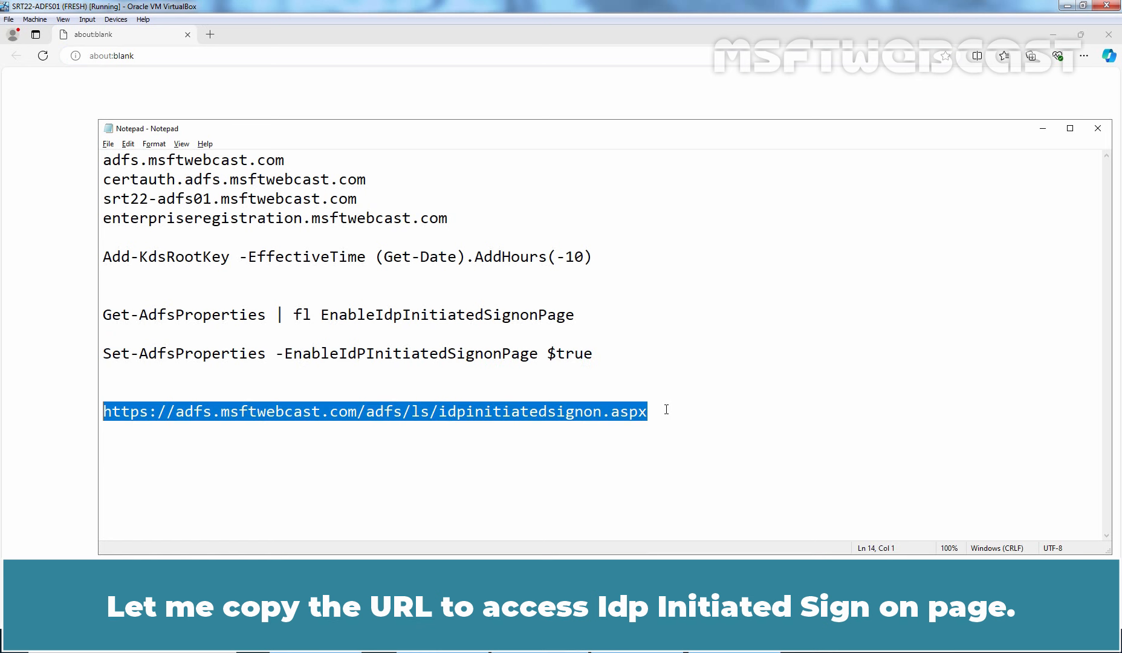
pyautogui.rightClick(586, 406)
pyautogui.click(608, 447)
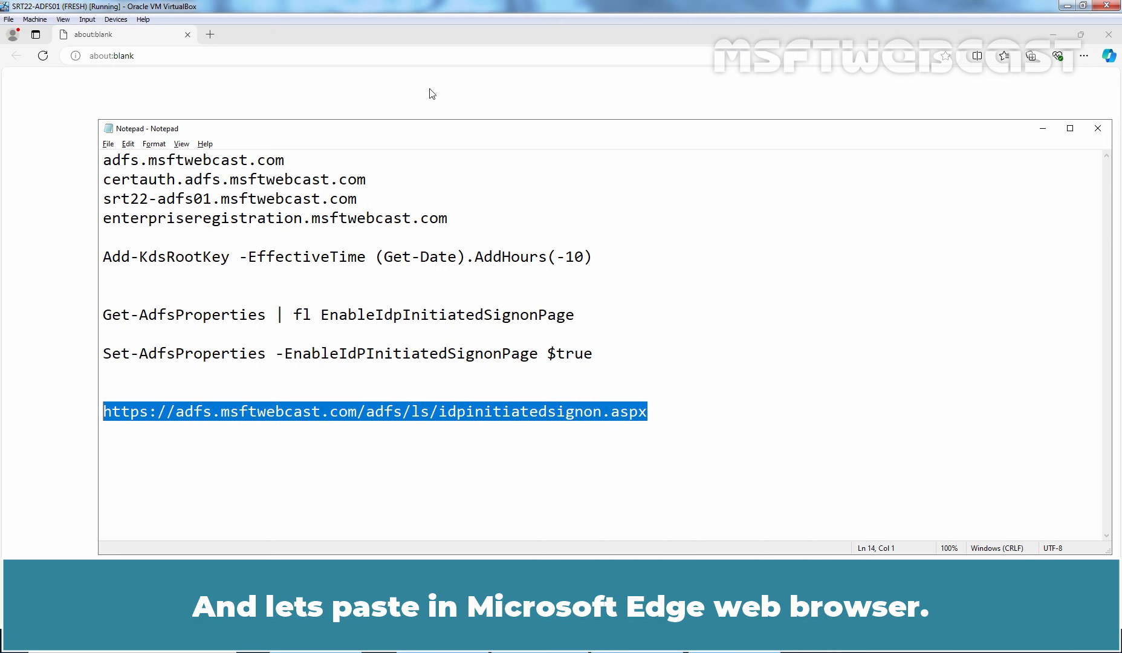
pyautogui.click(404, 56)
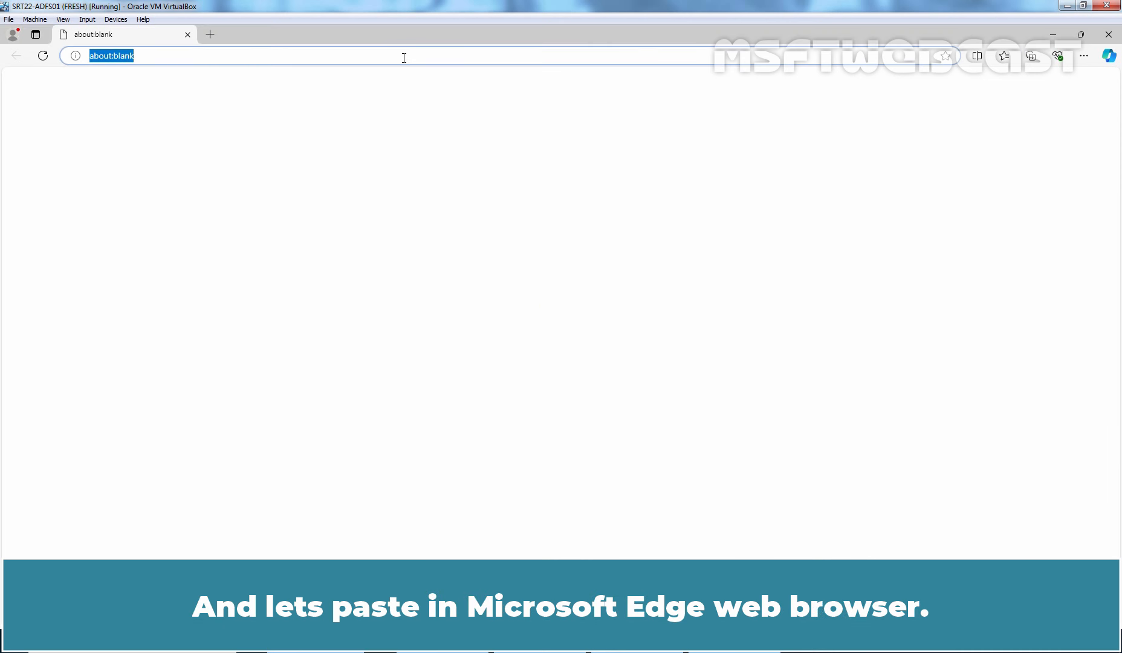
pyautogui.hotkey('ctrl', 'v')
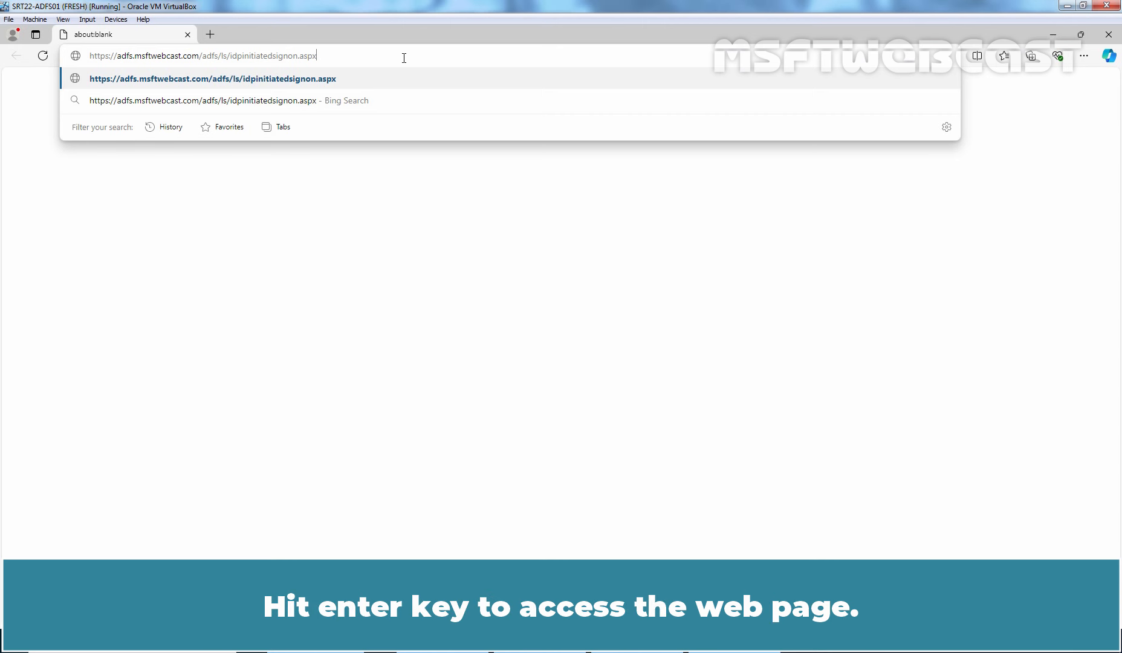
pyautogui.press('Return')
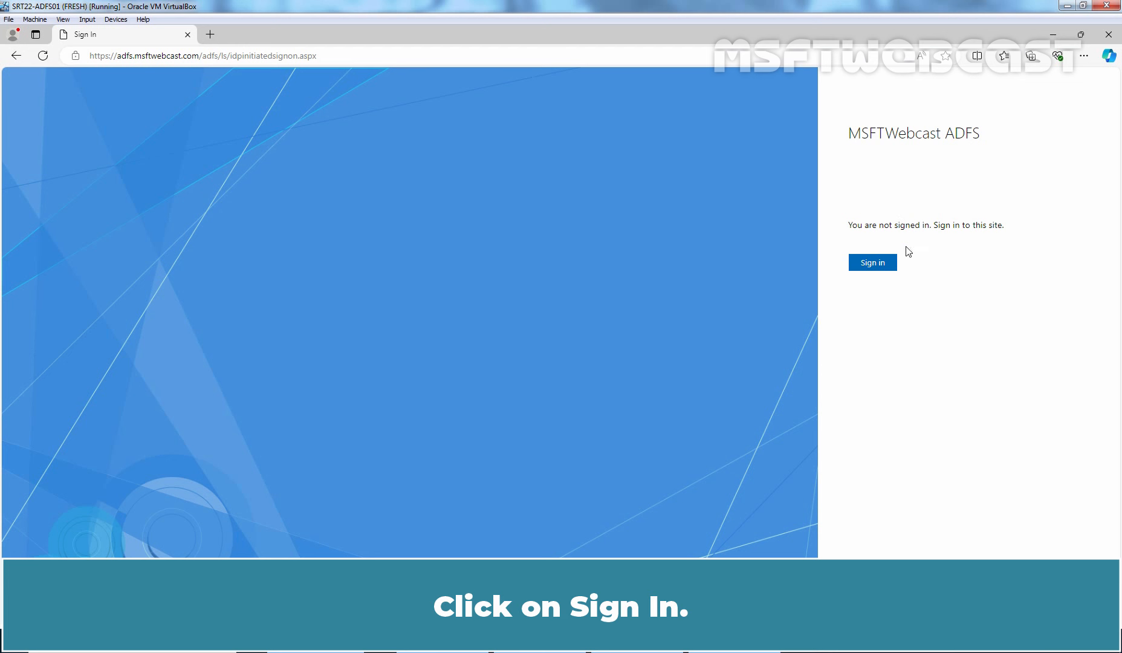
# Sign in with the test user's e-mail and password, decline saving the password, then sign out.
pyautogui.click(873, 265)
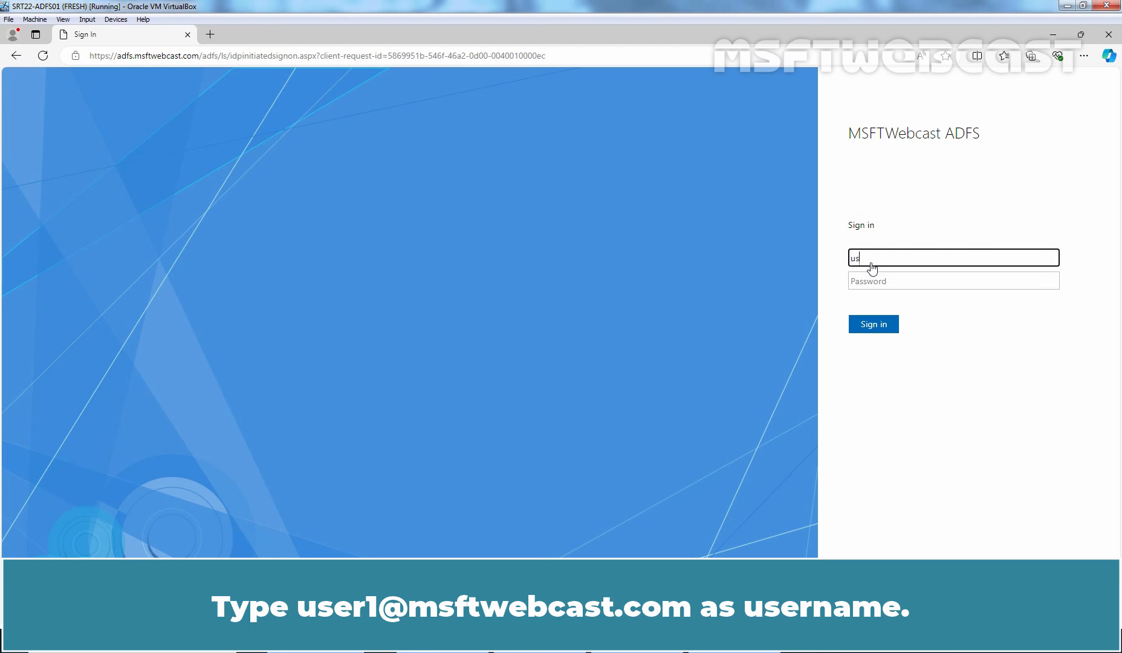
pyautogui.click(883, 282)
pyautogui.write('*********')
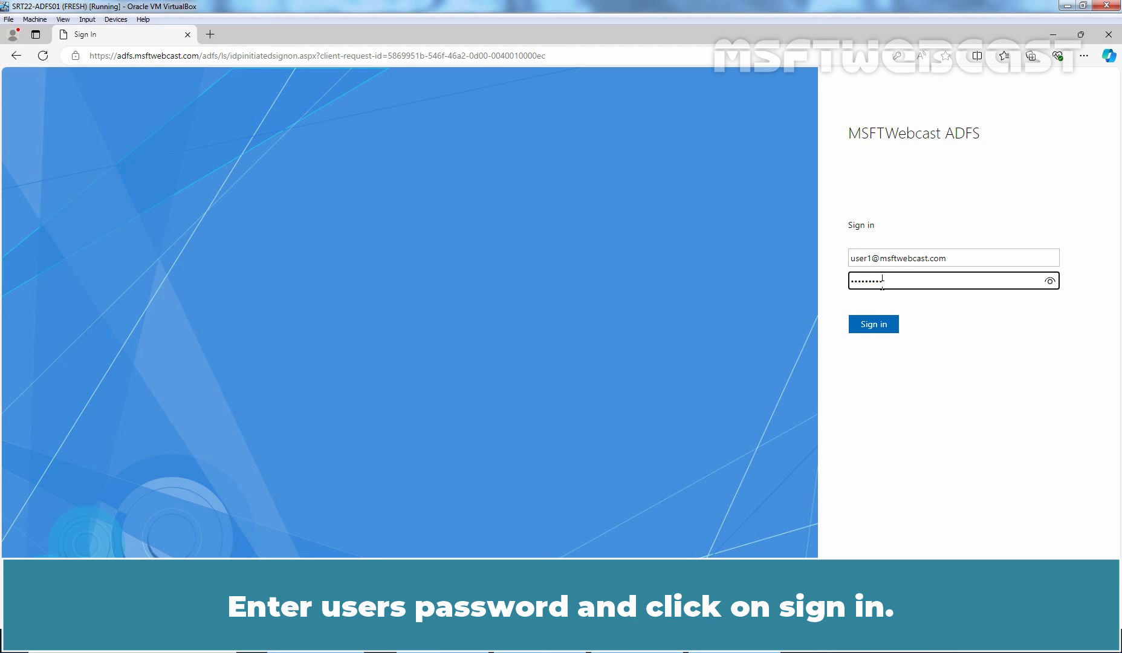
pyautogui.click(877, 324)
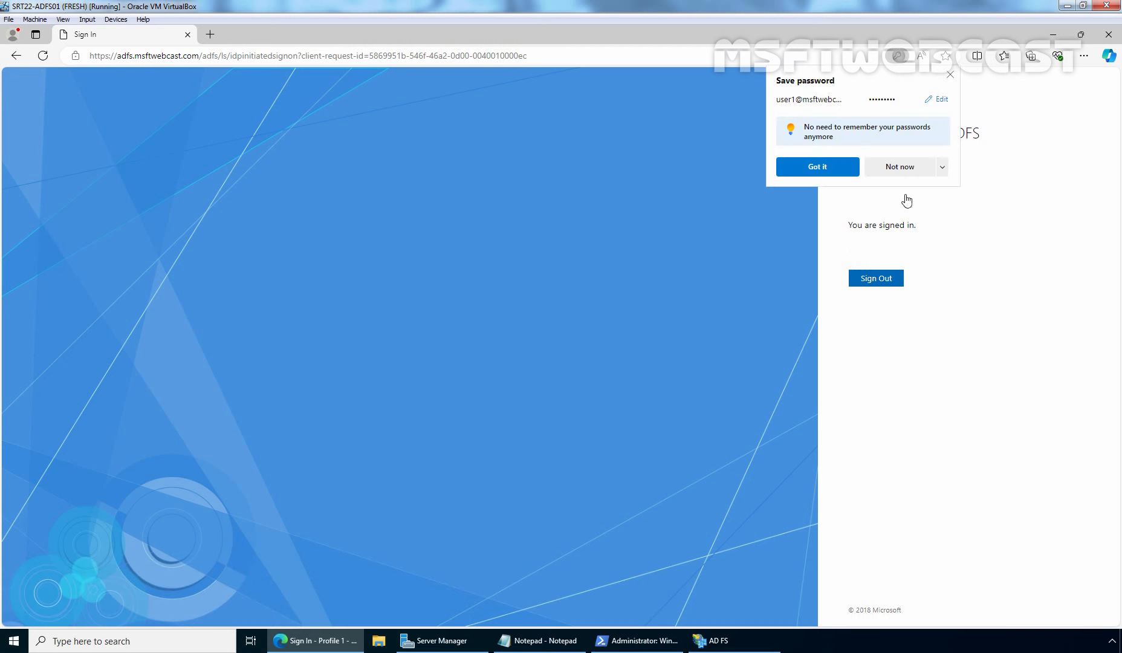
pyautogui.click(901, 169)
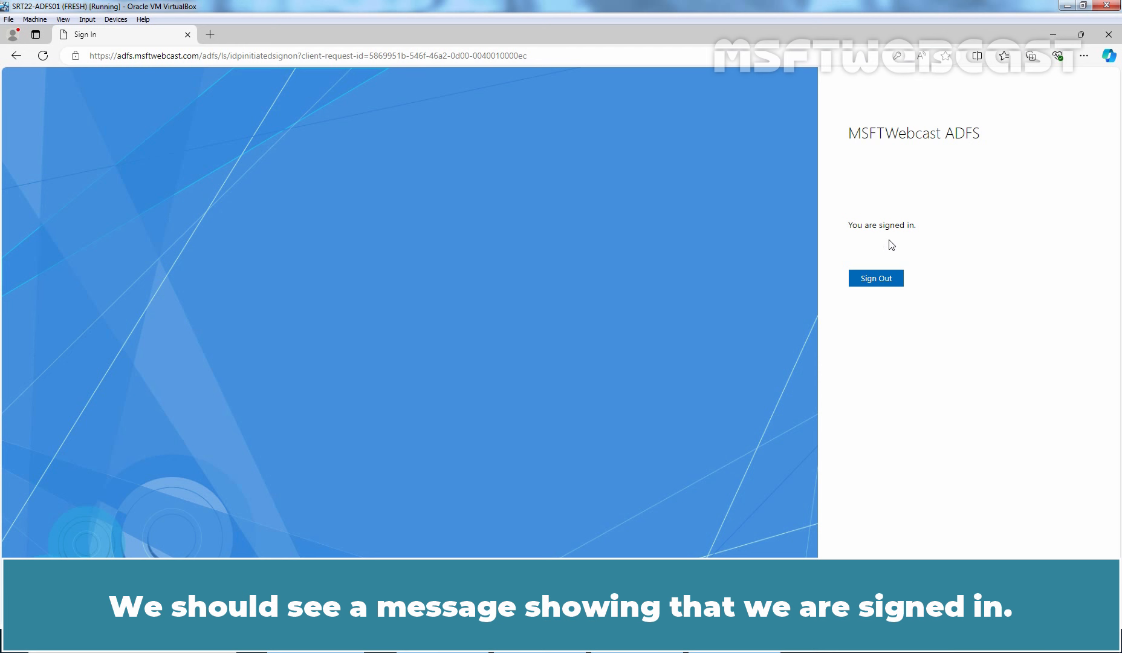
pyautogui.click(877, 280)
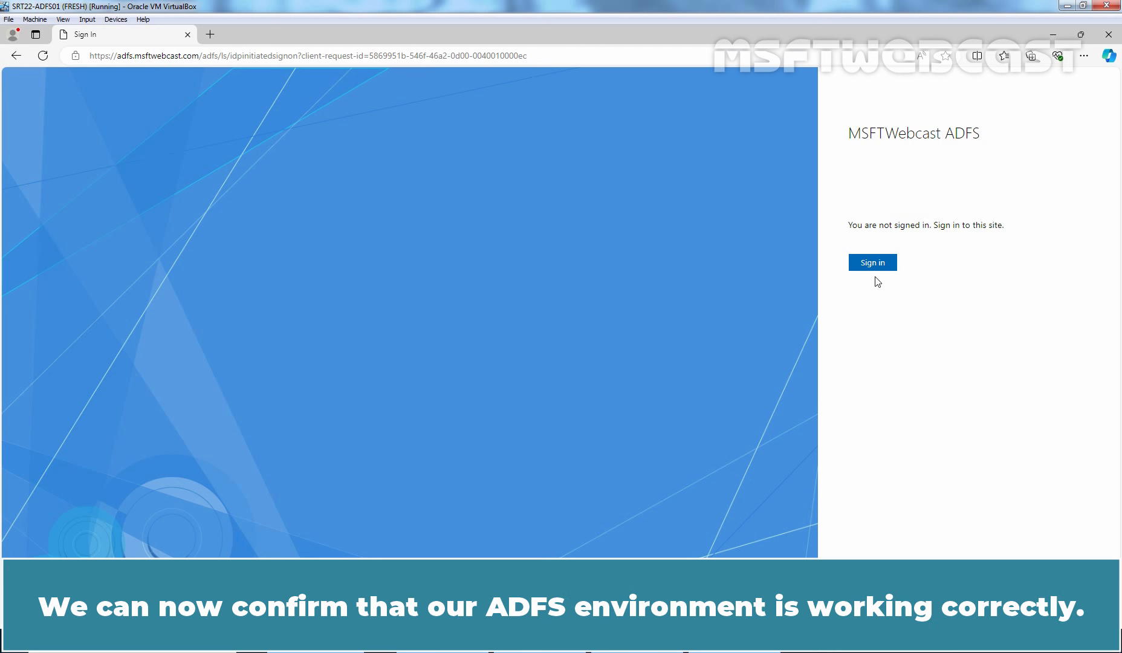